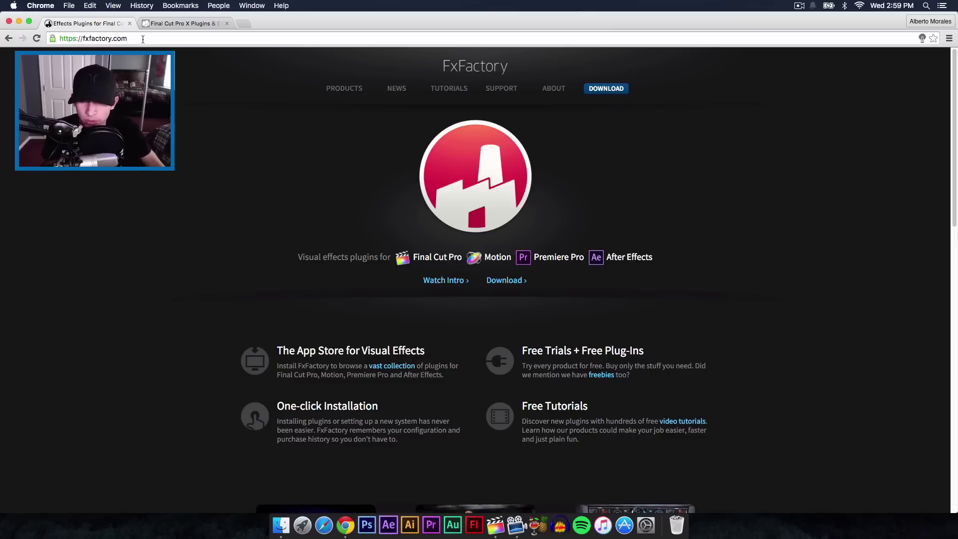
Step: Browse the FxFactory website and go to its products catalogue
scroll(193, 181, "down", 15)
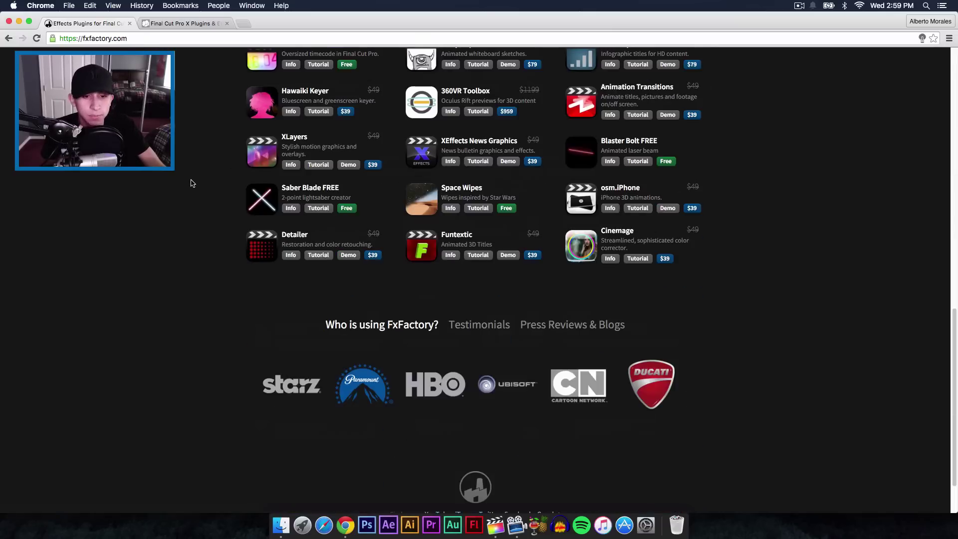
scroll(193, 181, "up", 15)
scroll(192, 183, "down", 7)
scroll(193, 183, "down", 5)
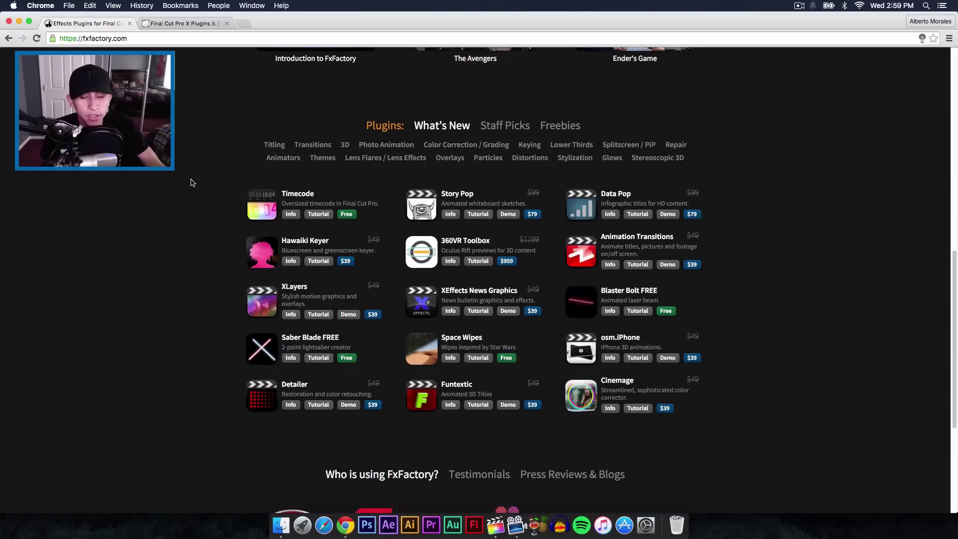
scroll(192, 183, "down", 4)
scroll(193, 183, "down", 3)
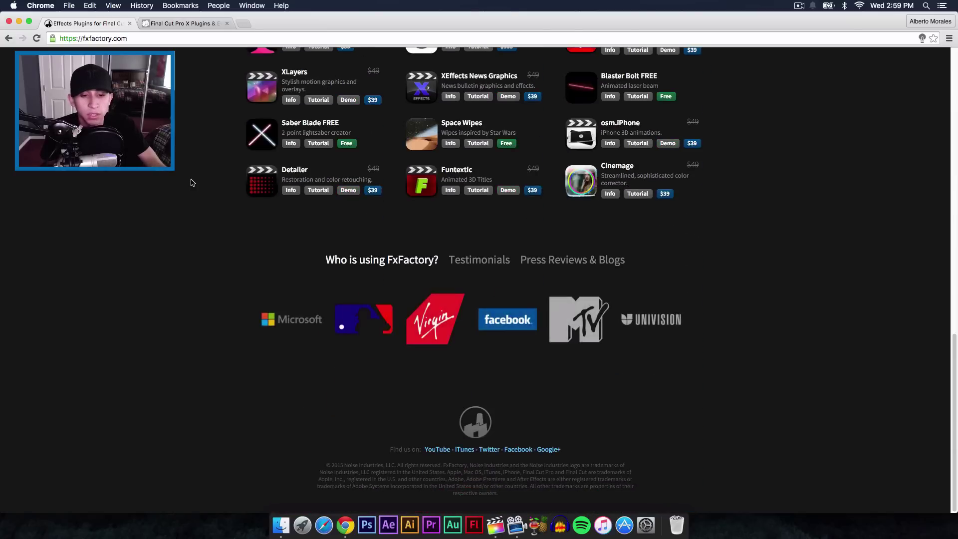
scroll(192, 182, "up", 6)
scroll(192, 183, "up", 10)
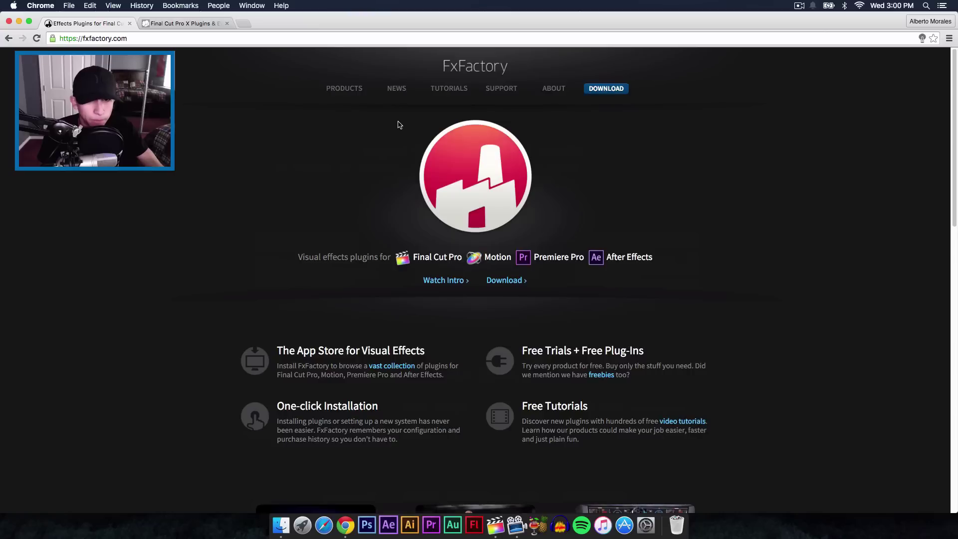
left_click(344, 88)
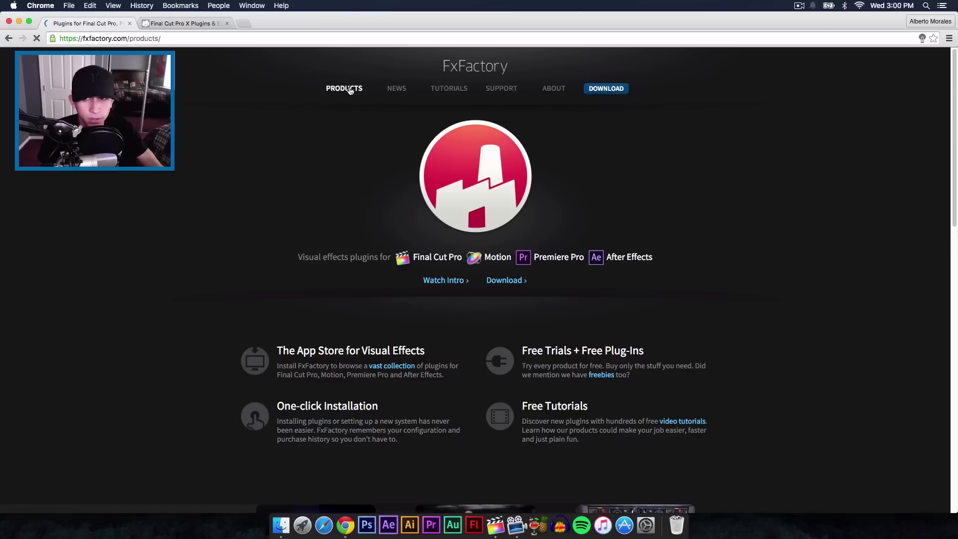
scroll(262, 230, "down", 4)
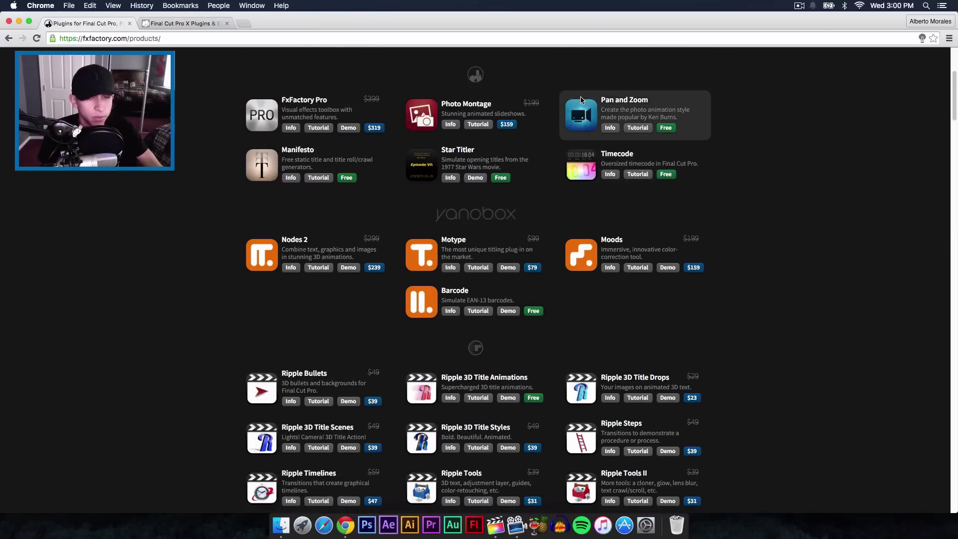
Step: Open the free Pan and Zoom plugin's info page and read through it
left_click(584, 162)
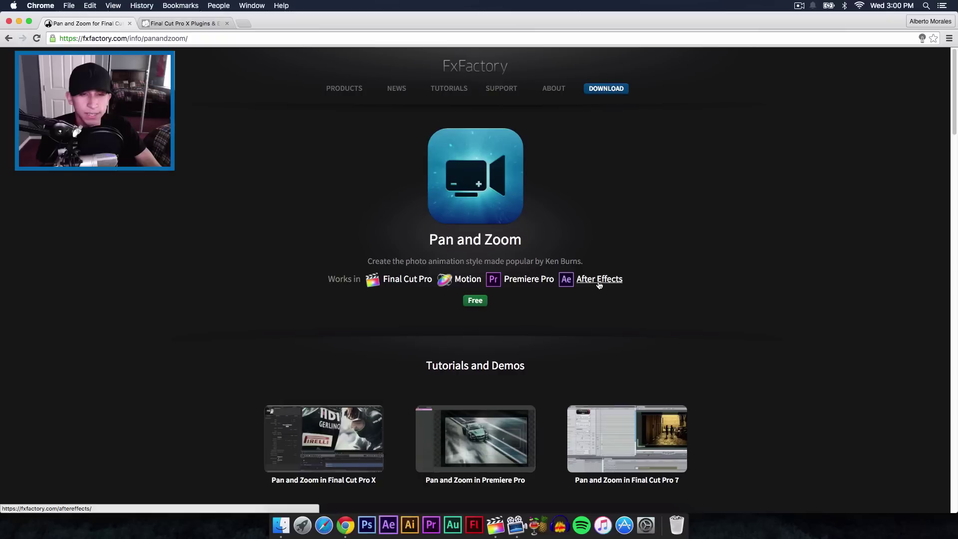
scroll(599, 285, "down", 3)
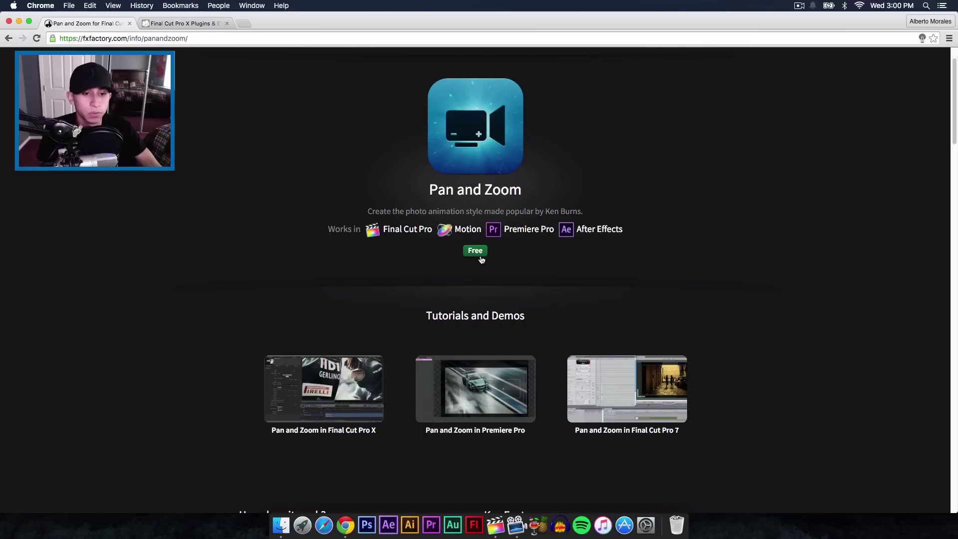
scroll(483, 259, "down", 5)
scroll(474, 279, "up", 6)
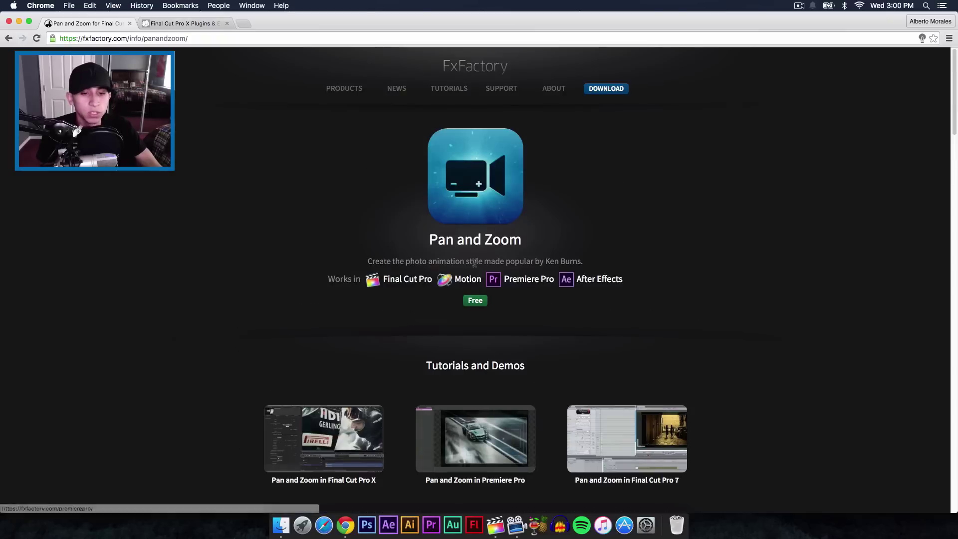
Step: Request the free Pan and Zoom plugin and let Chrome launch the FxFactory app
left_click(472, 303)
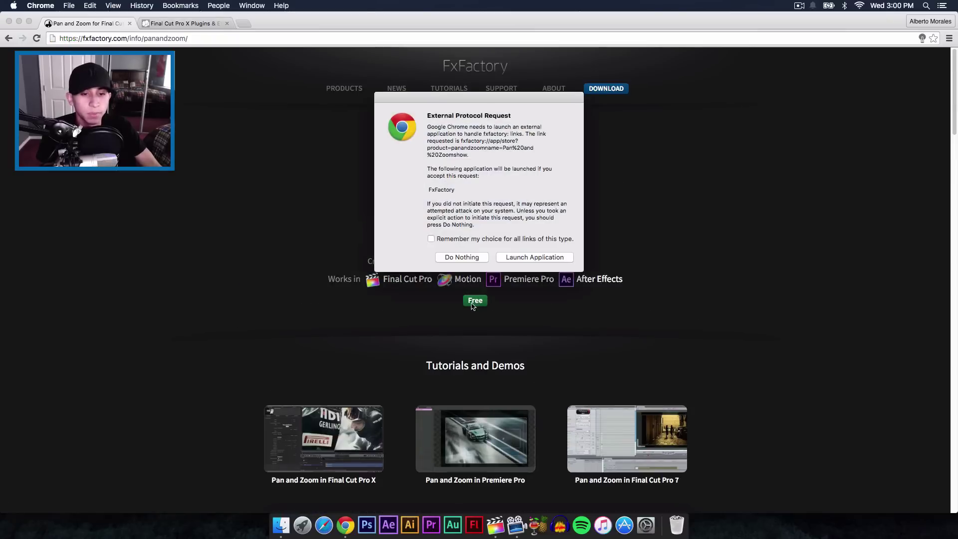
left_click(483, 257)
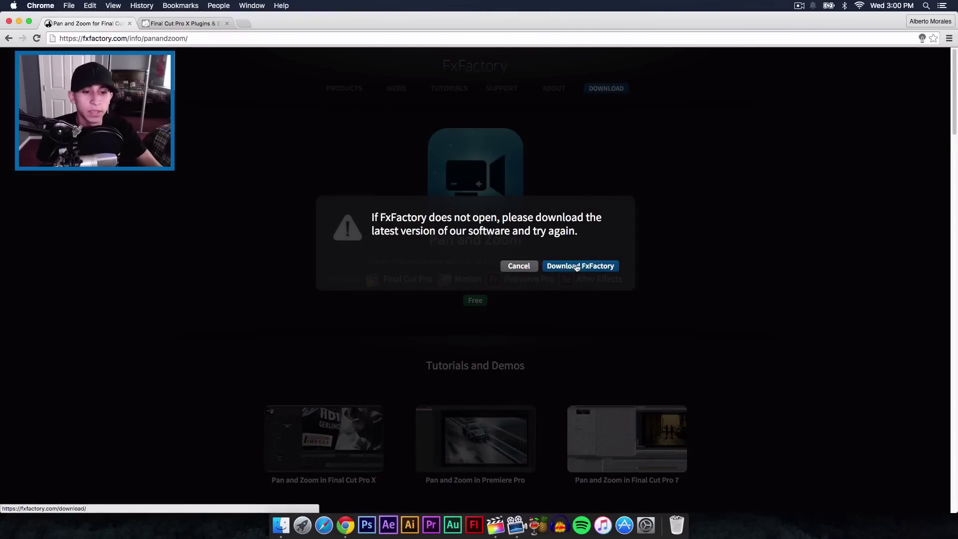
left_click(516, 271)
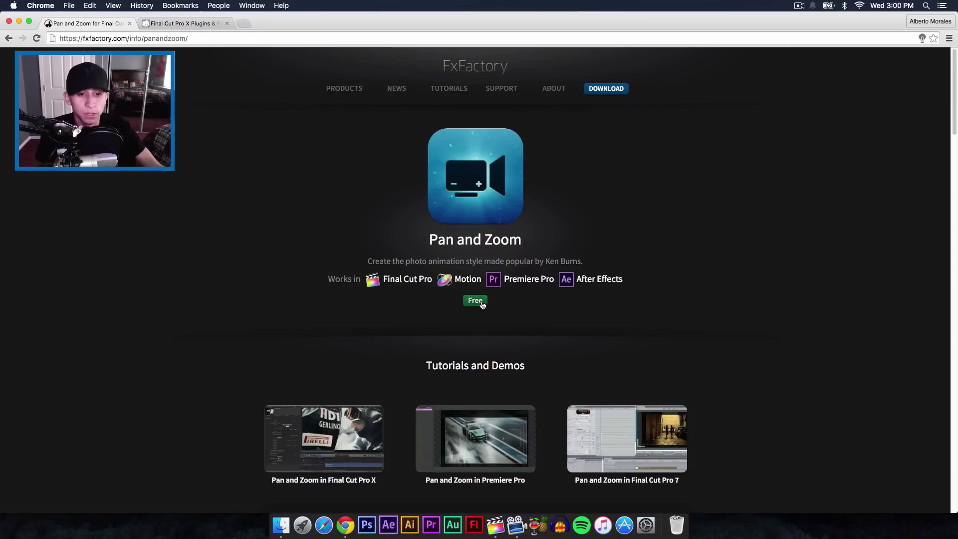
left_click(482, 302)
left_click(546, 259)
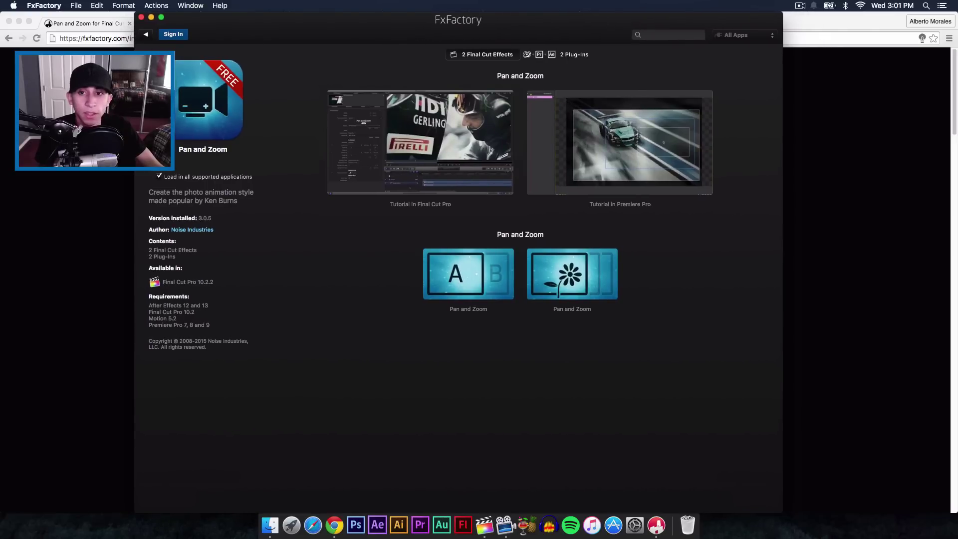
Step: Return to FxFactory's Featured storefront and browse its listings
left_click(148, 34)
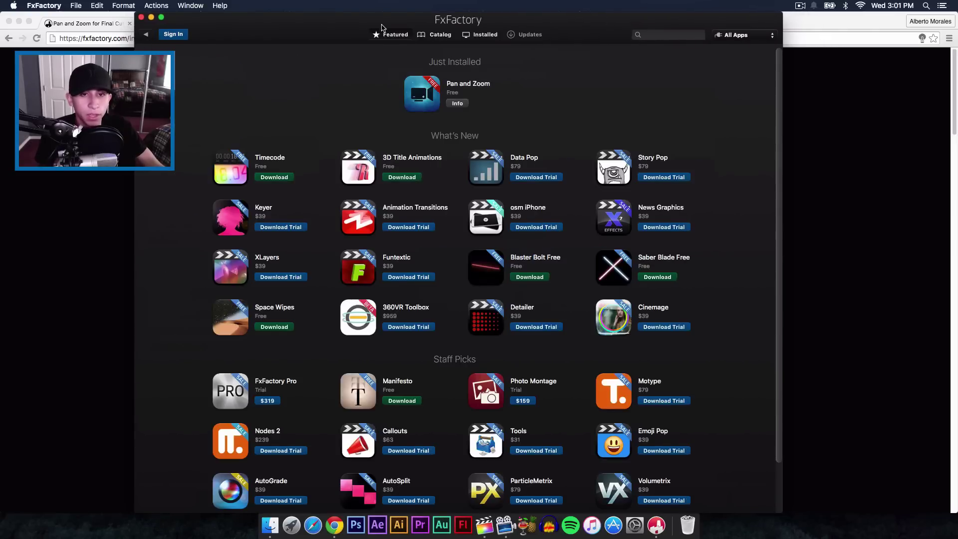
left_click_drag(382, 27, 386, 10)
scroll(316, 210, "down", 1)
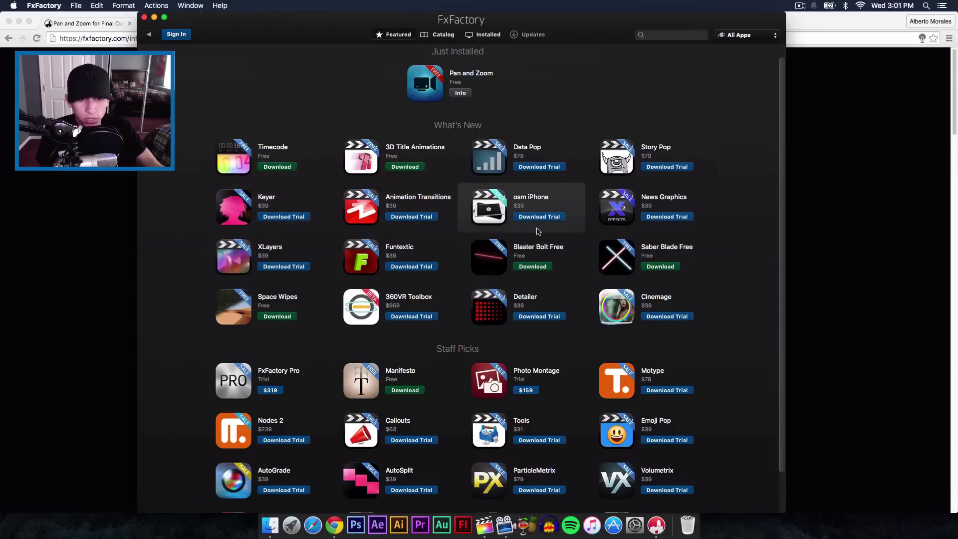
scroll(607, 233, "down", 2)
scroll(648, 245, "down", 3)
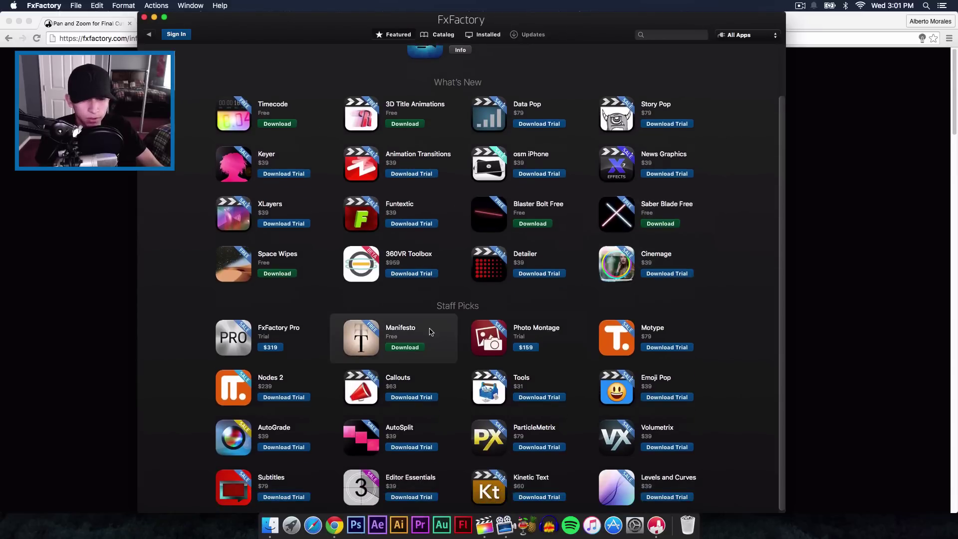
scroll(548, 225, "up", 5)
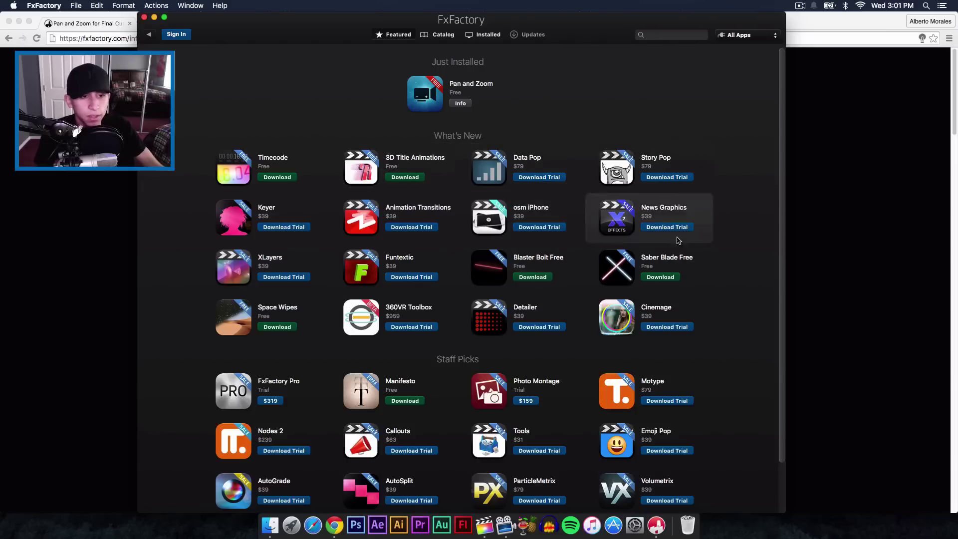
scroll(608, 294, "down", 2)
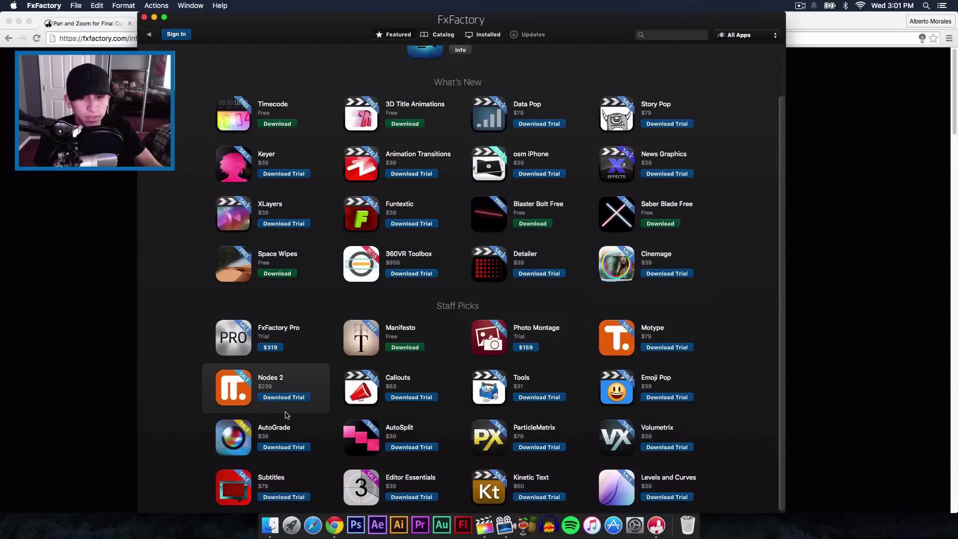
scroll(375, 357, "up", 2)
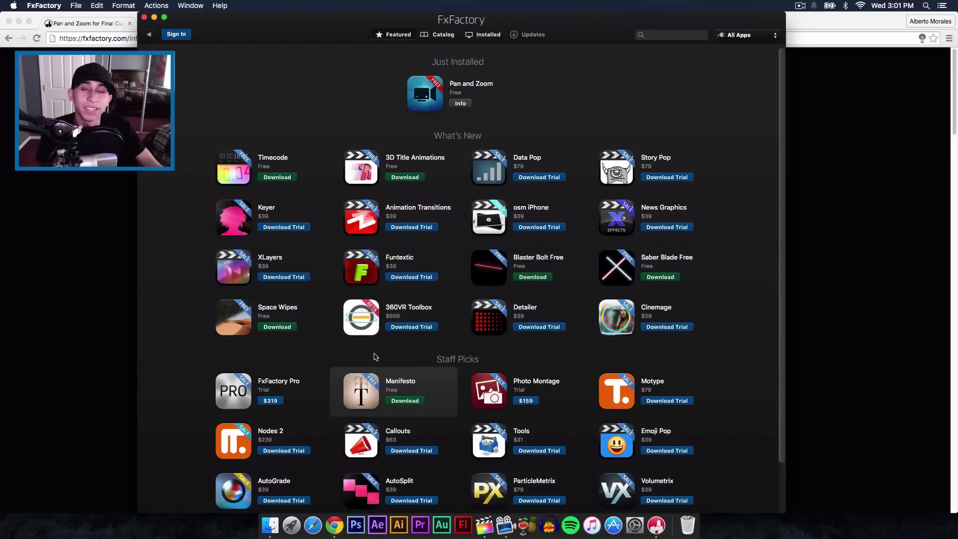
Step: Check Pan and Zoom under Just Installed, then minimize FxFactory and dismiss Chrome's prompt
left_click(431, 94)
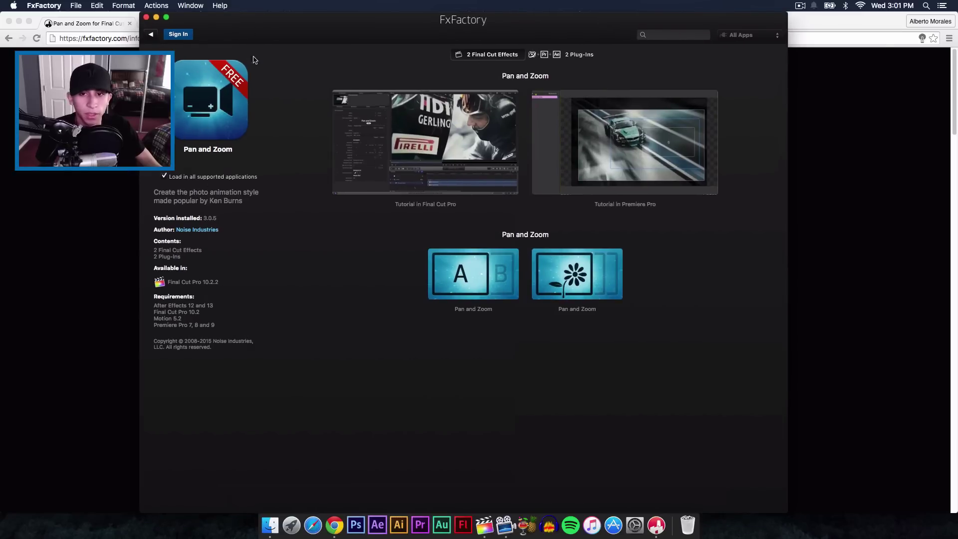
left_click(151, 34)
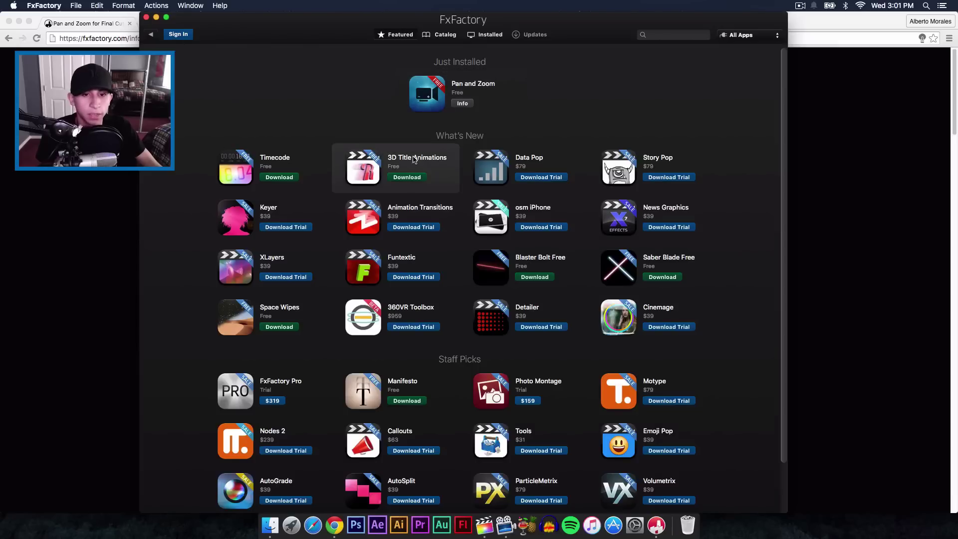
left_click(156, 19)
left_click(534, 315)
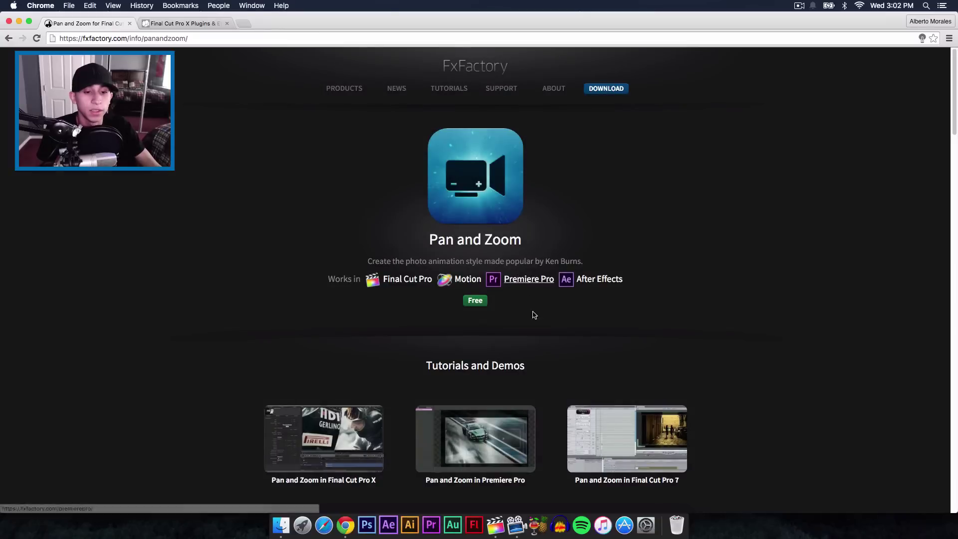
Step: Bring Final Cut Pro forward and show the Pan and Zoom transitions category
left_click(493, 519)
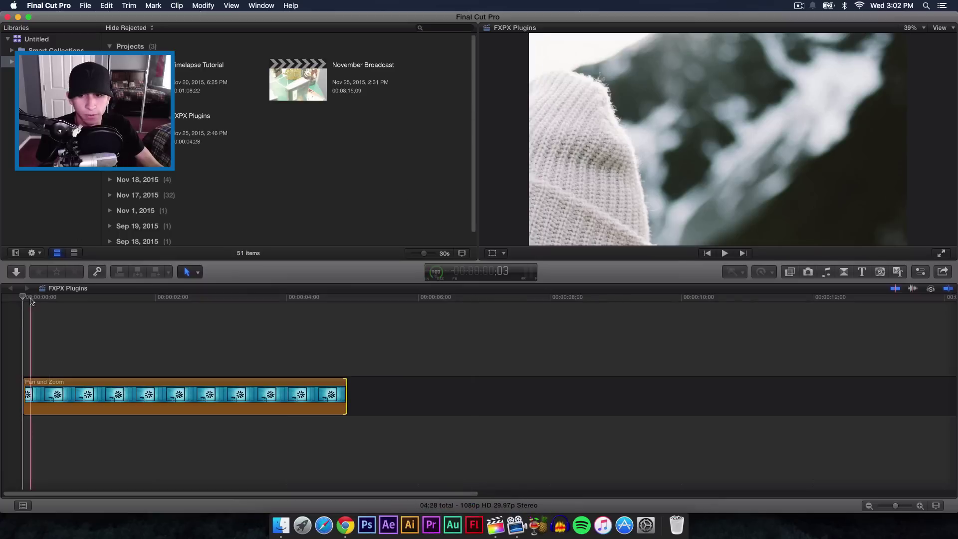
left_click(845, 273)
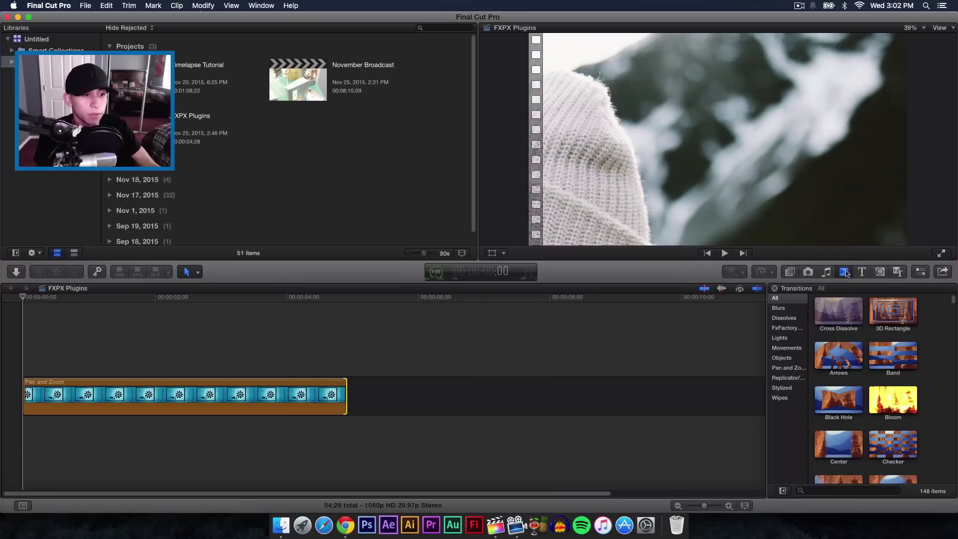
left_click(879, 272)
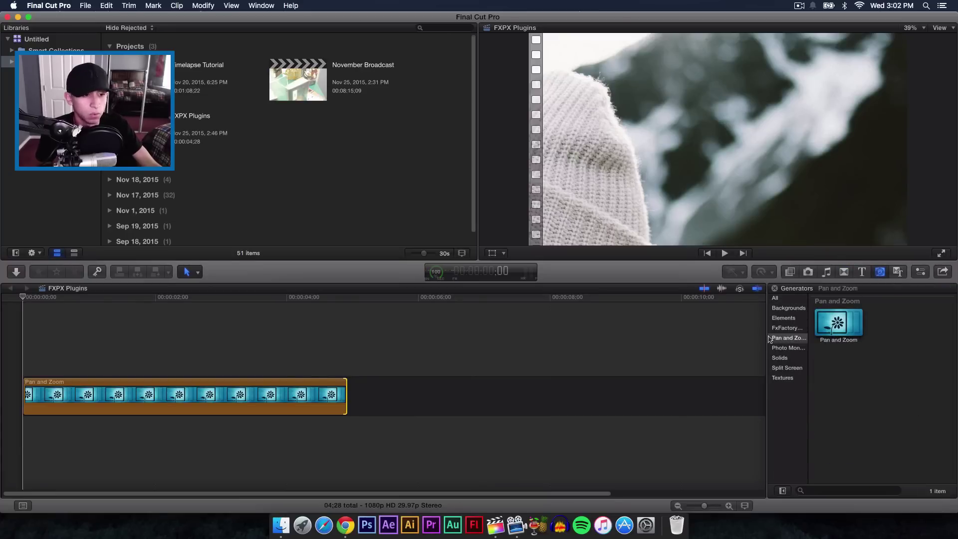
left_click_drag(768, 340, 748, 340)
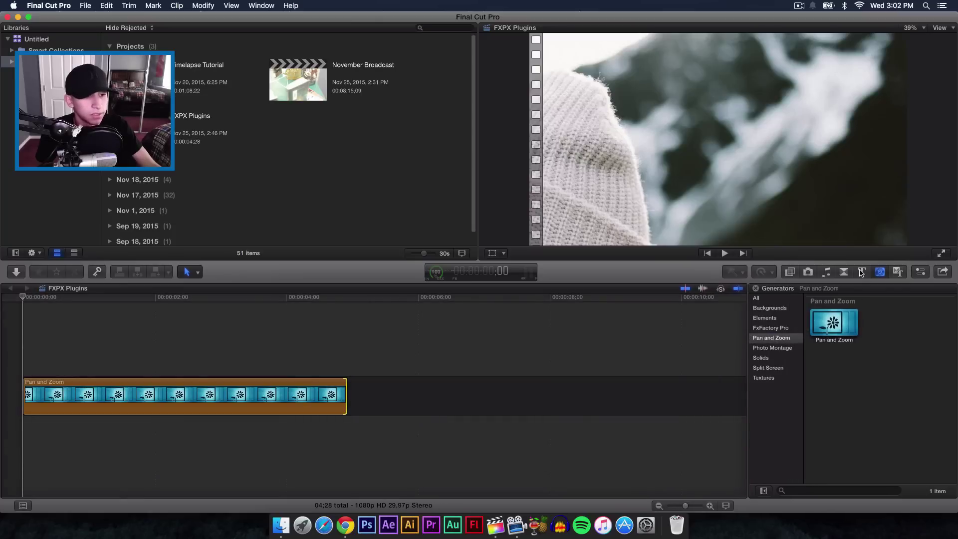
left_click(843, 271)
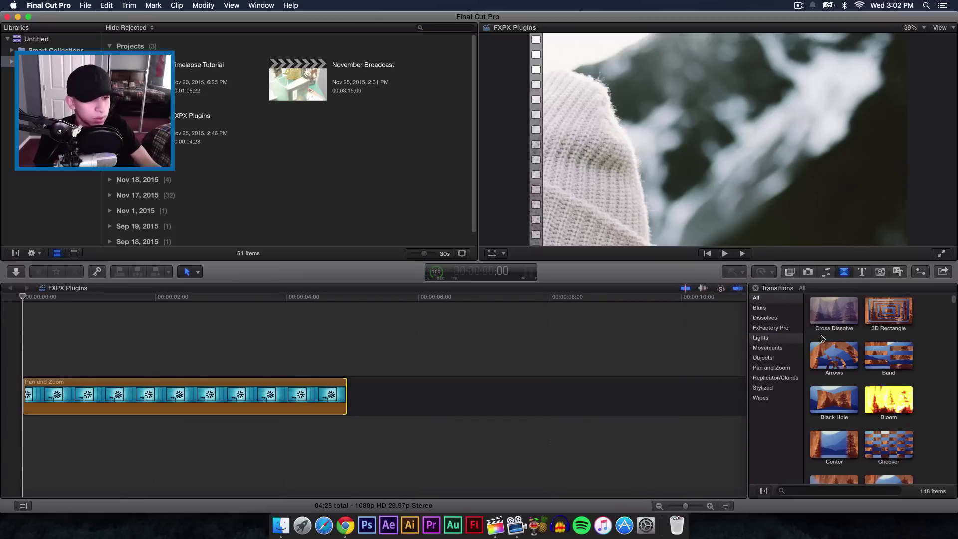
left_click(772, 369)
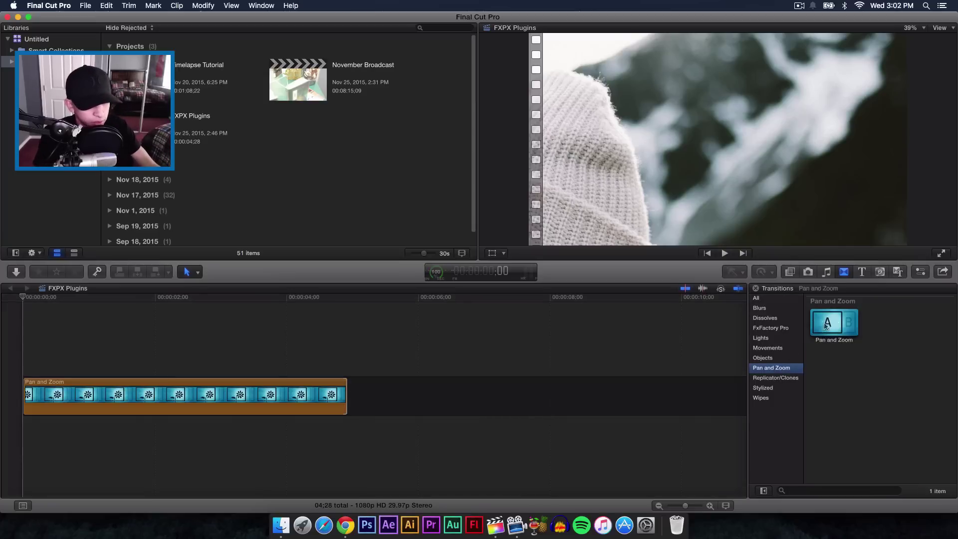
Step: Show the generators list and select the Pan and Zoom clip in the timeline
left_click(879, 272)
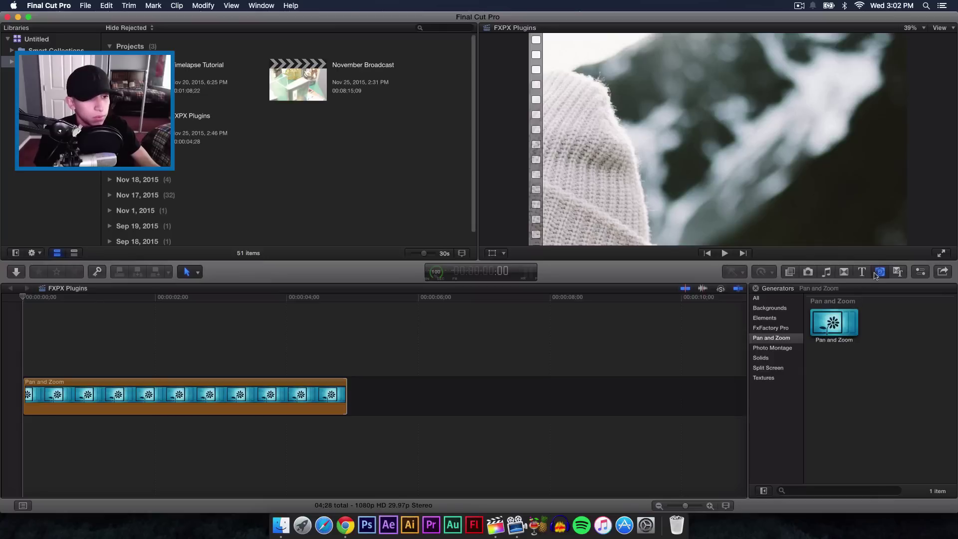
left_click(826, 272)
left_click(844, 271)
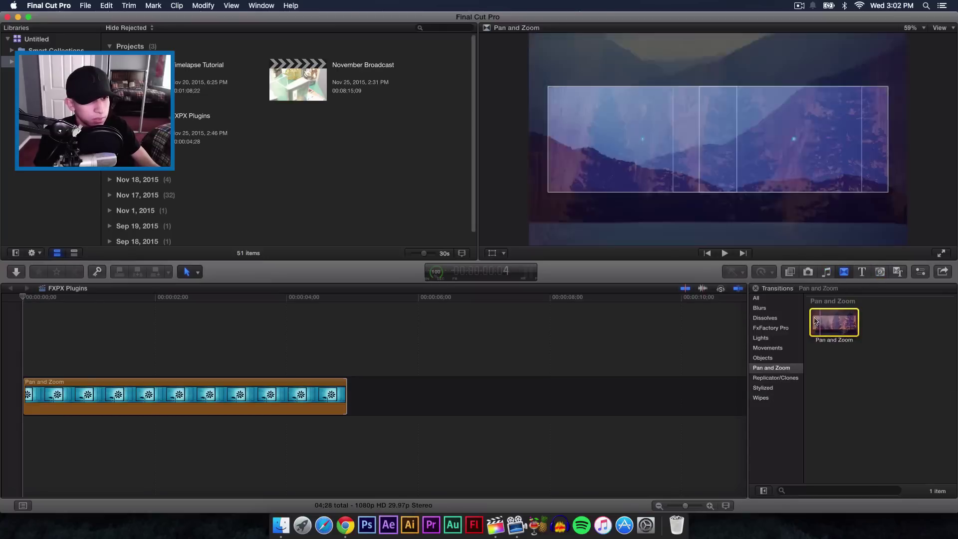
left_click(878, 272)
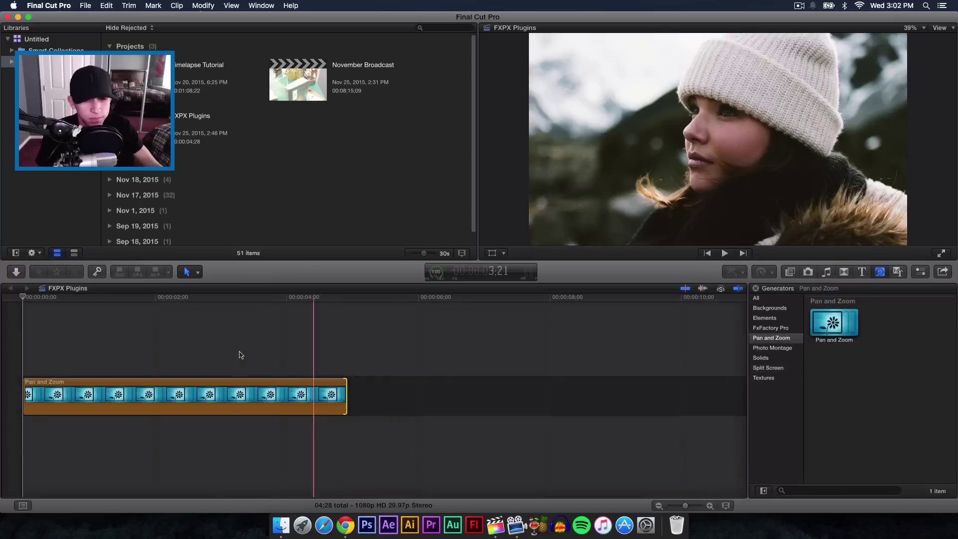
left_click(215, 394)
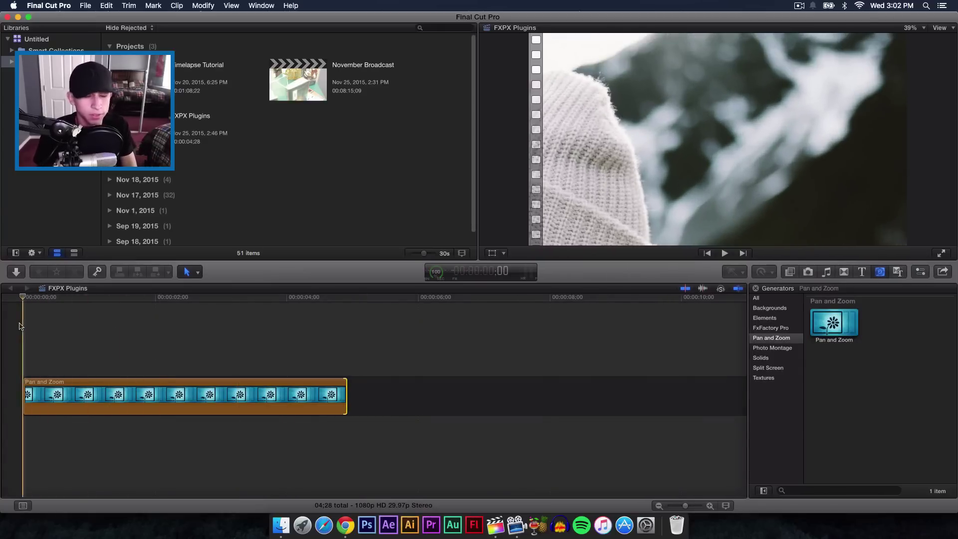
Step: Play back the Pan and Zoom clip twice, then delete it from the timeline
key("space")
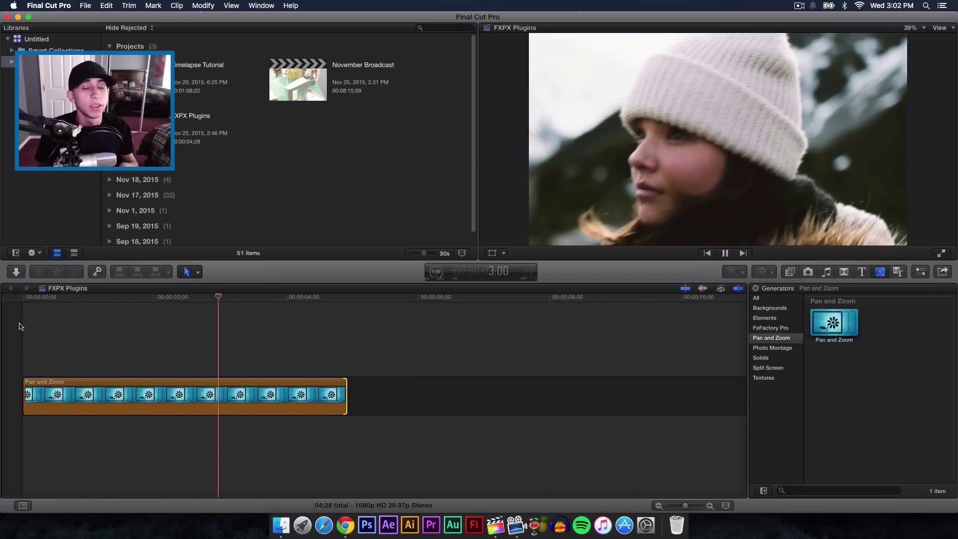
left_click(22, 325)
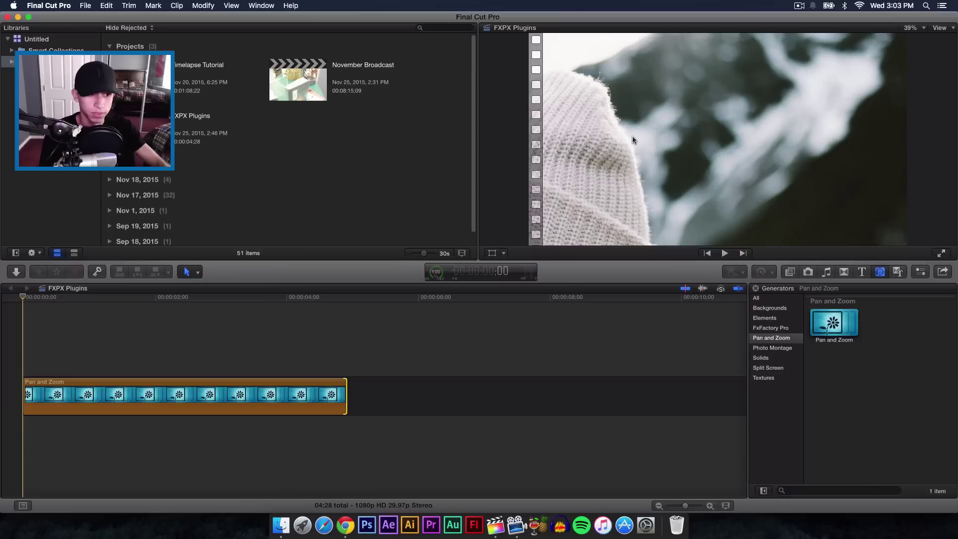
left_click(755, 288)
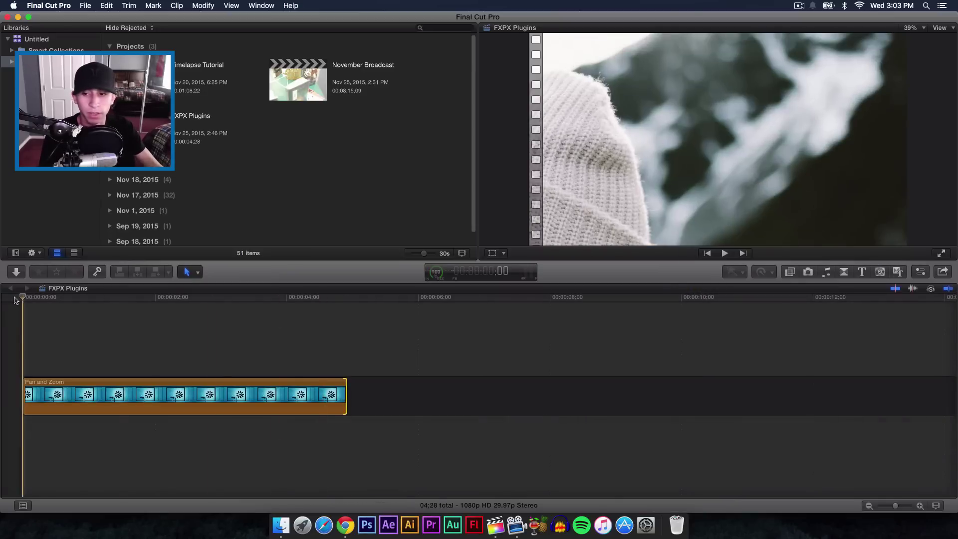
key("space")
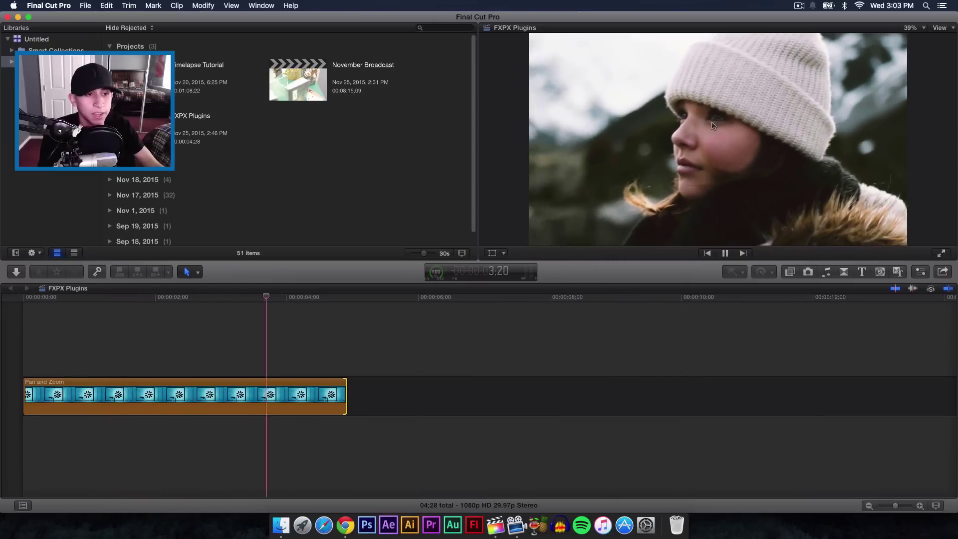
key("space")
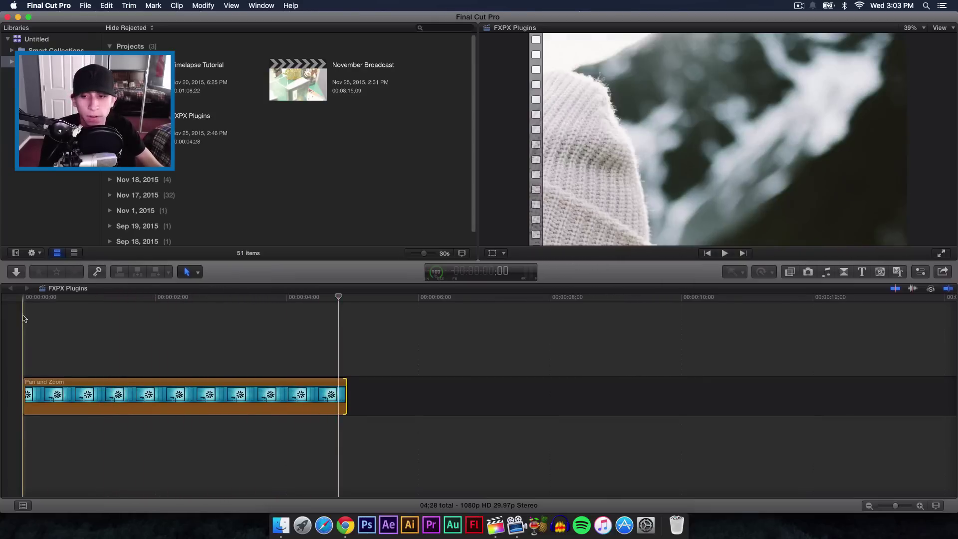
key("Delete")
left_click(844, 272)
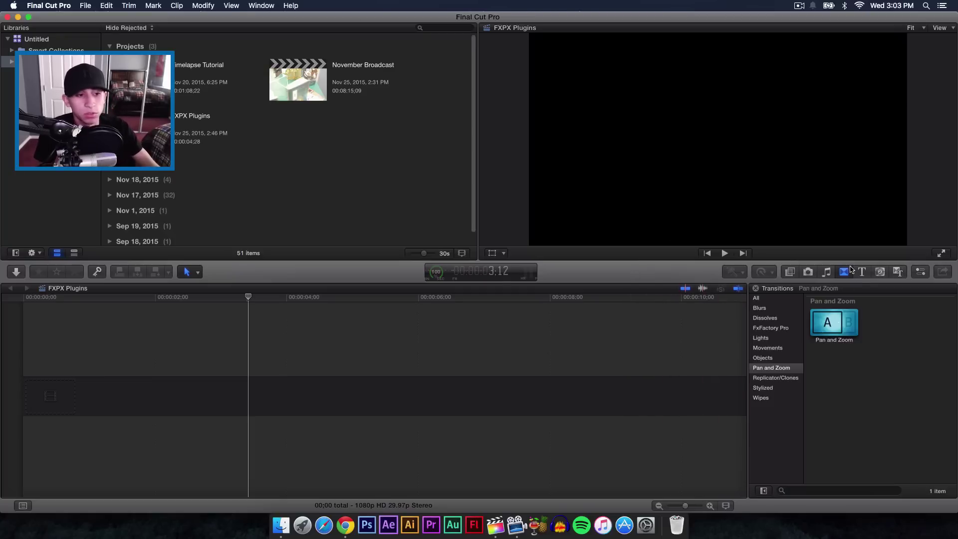
Step: Drag the Pan and Zoom generator from the Generators browser into the empty timeline
left_click(879, 273)
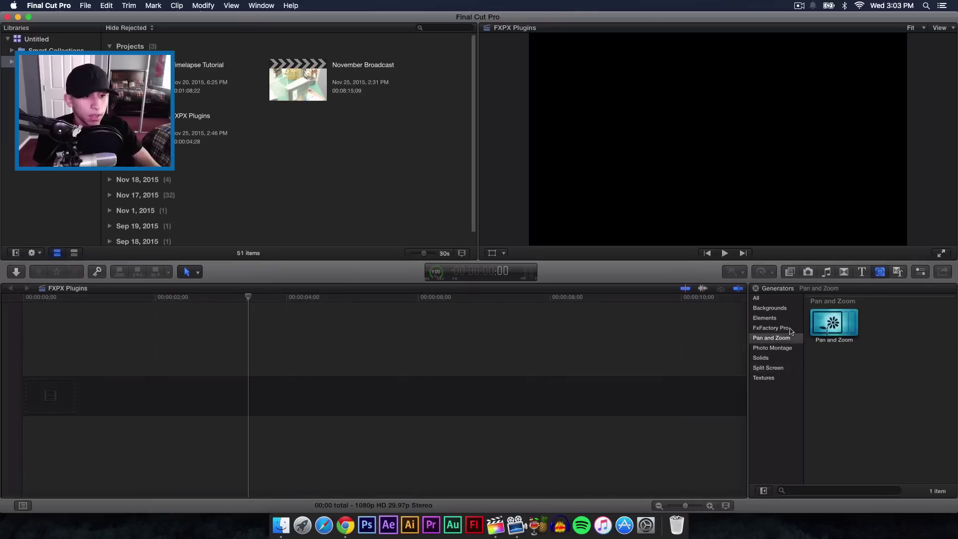
left_click(769, 328)
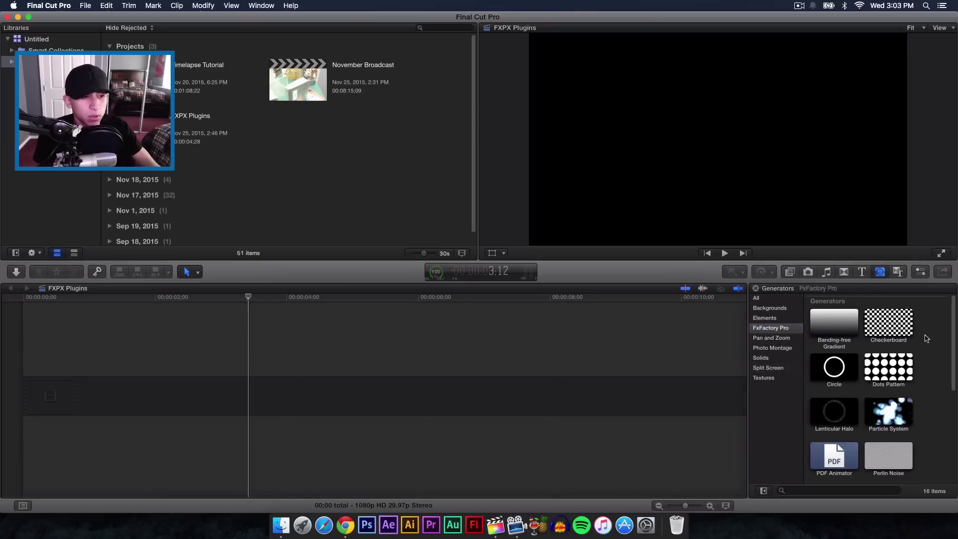
left_click_drag(954, 335, 935, 324)
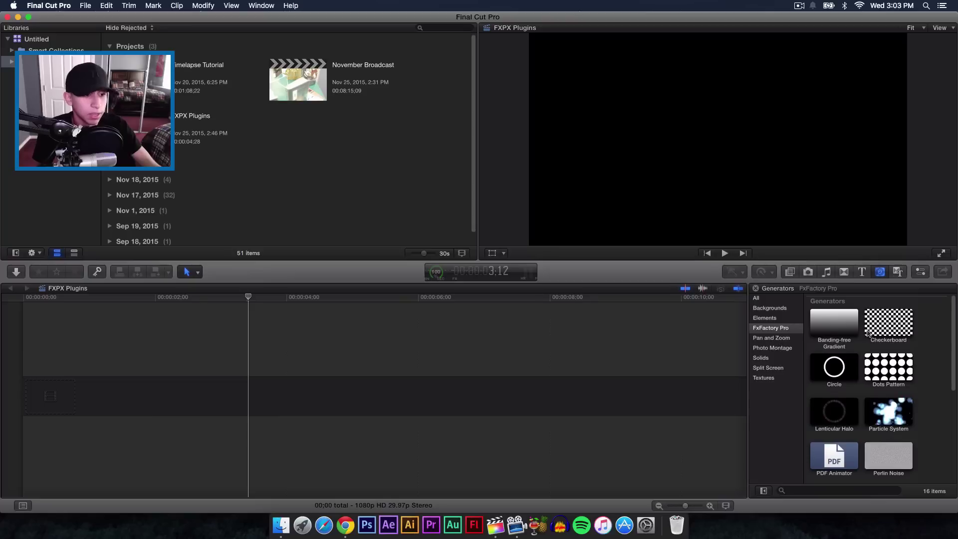
left_click(771, 337)
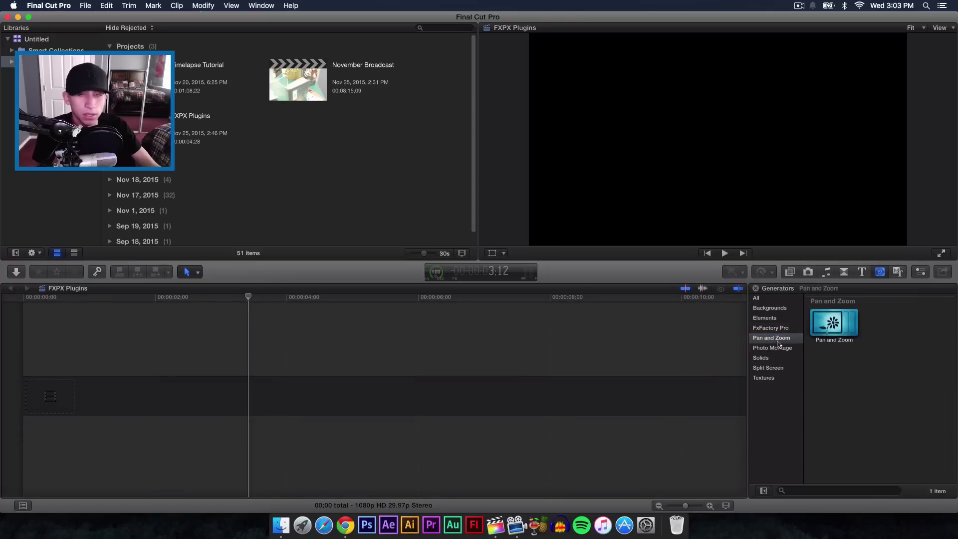
left_click_drag(816, 338, 116, 391)
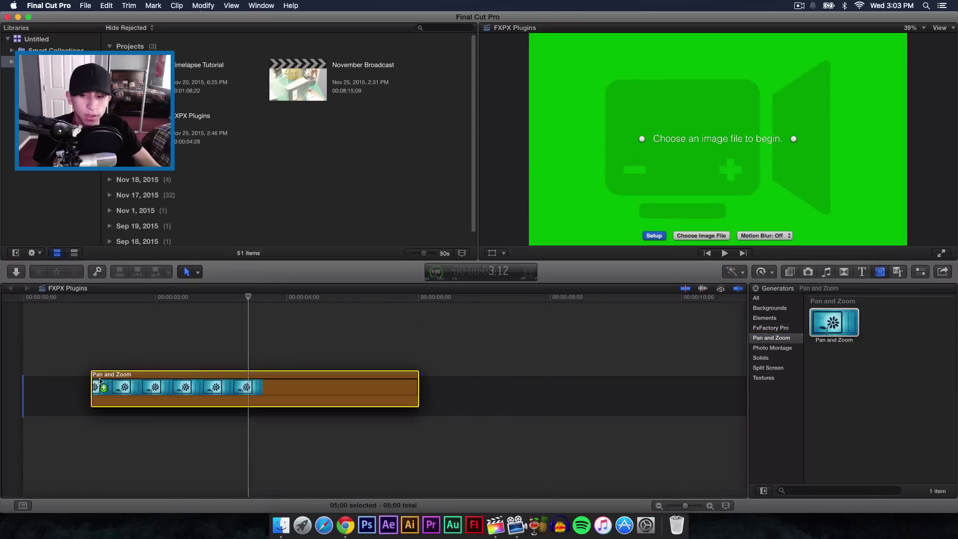
Step: Hide the generators list, return the playhead to the clip start, and choose an image file
left_click(179, 297)
key("alt+super+1")
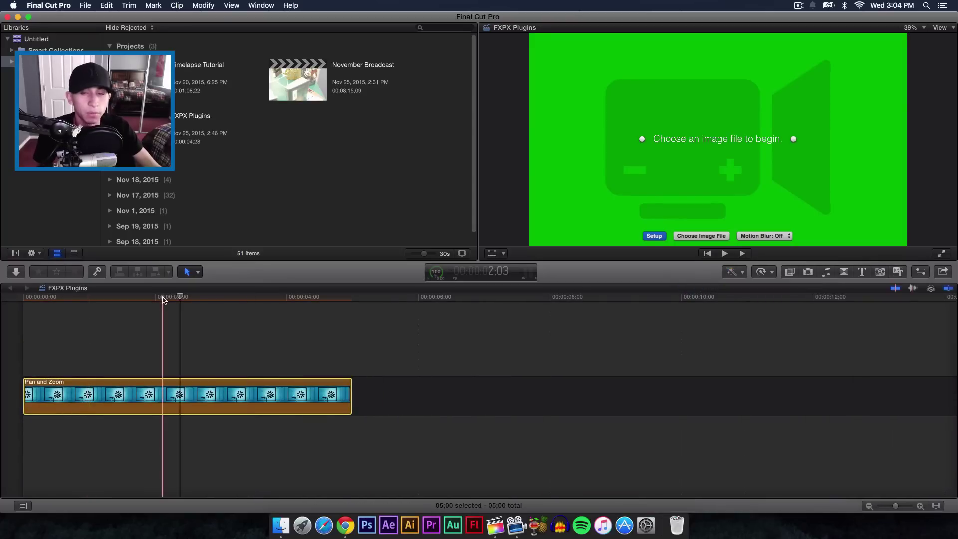
left_click(24, 297)
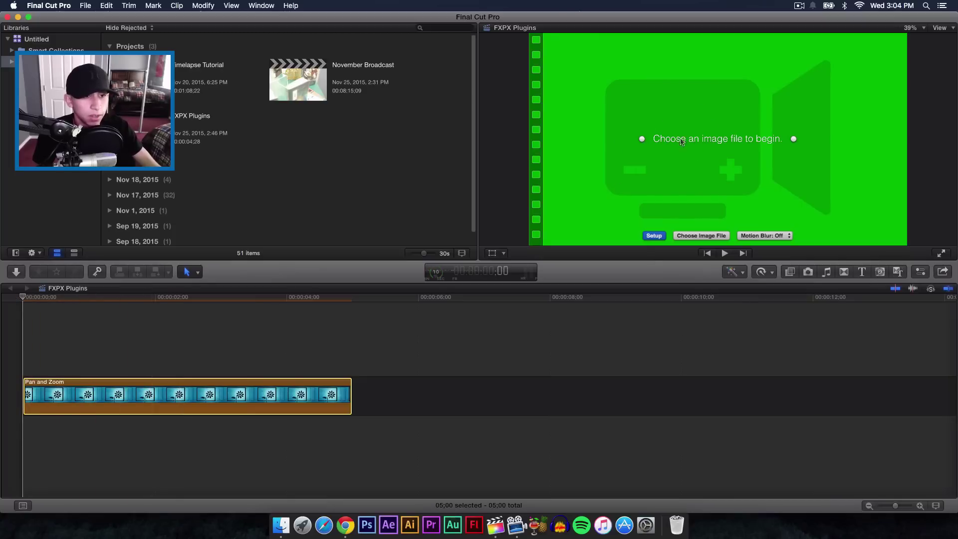
left_click(687, 236)
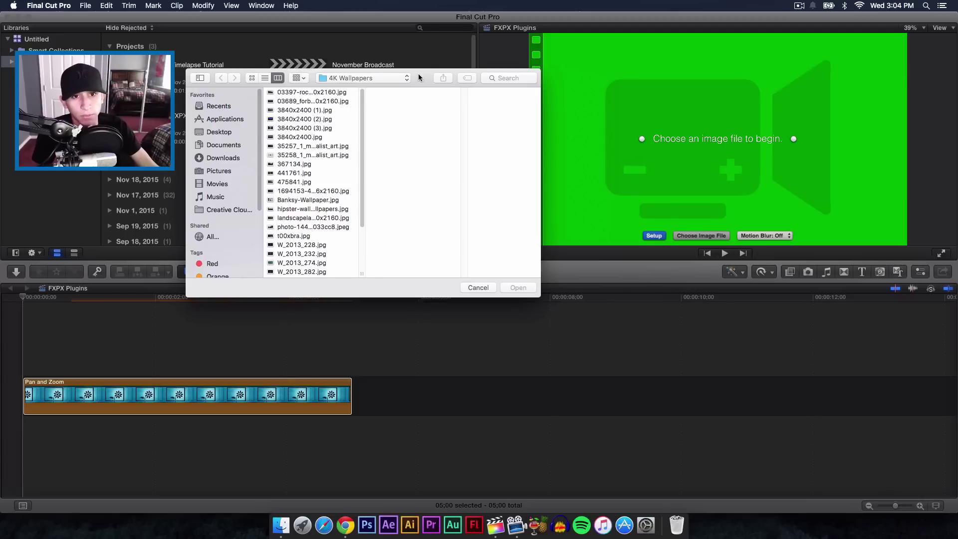
Step: Load the woman-in-beanie photo from the 4K Wallpapers folder into the generator
left_click_drag(418, 73, 413, 60)
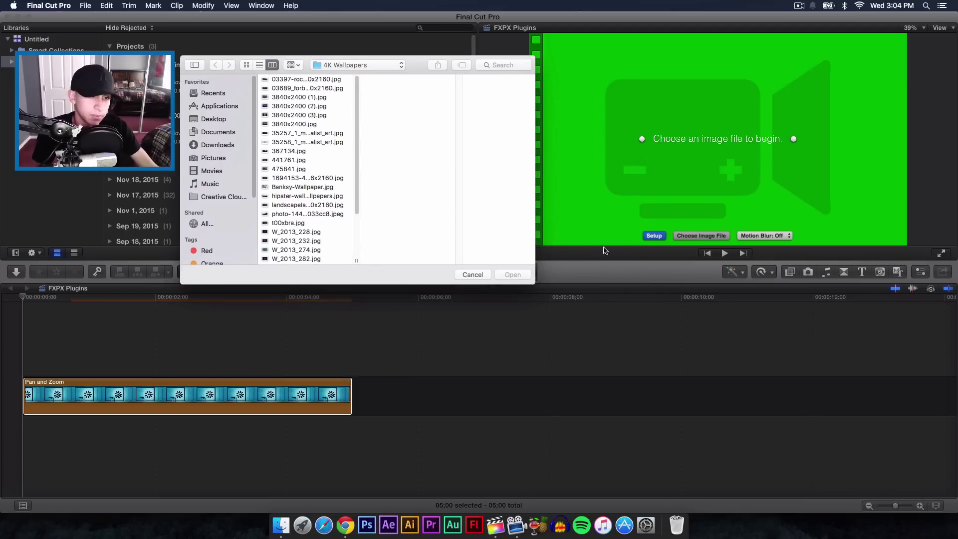
left_click(308, 196)
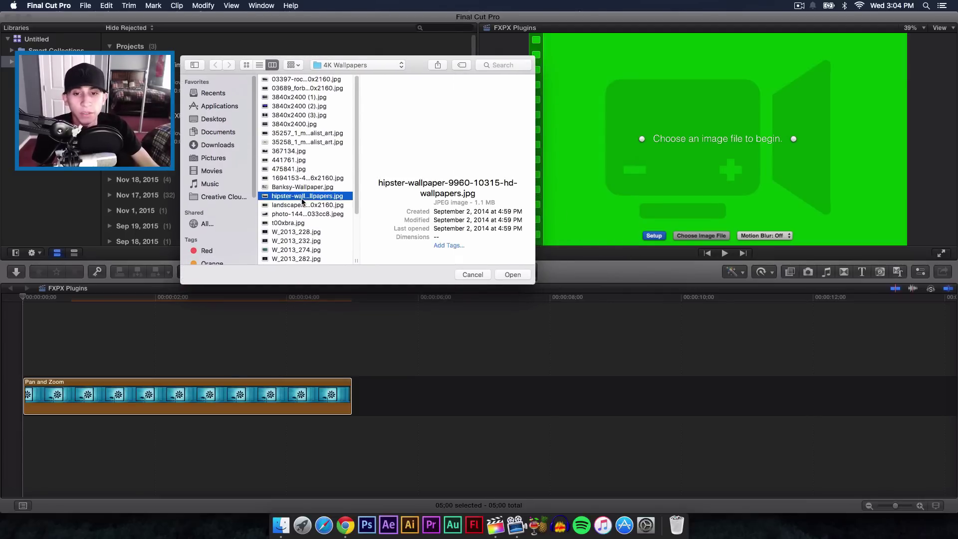
scroll(307, 197, "down", 3)
left_click(303, 197)
double_click(303, 207)
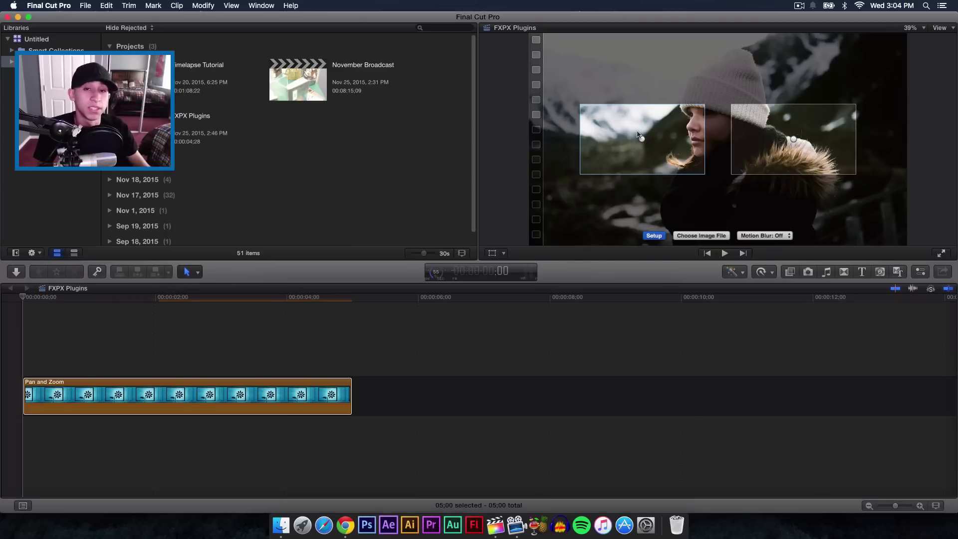
Step: Move the first pan box up over her face and preview it without the setup overlay
left_click_drag(663, 130, 690, 123)
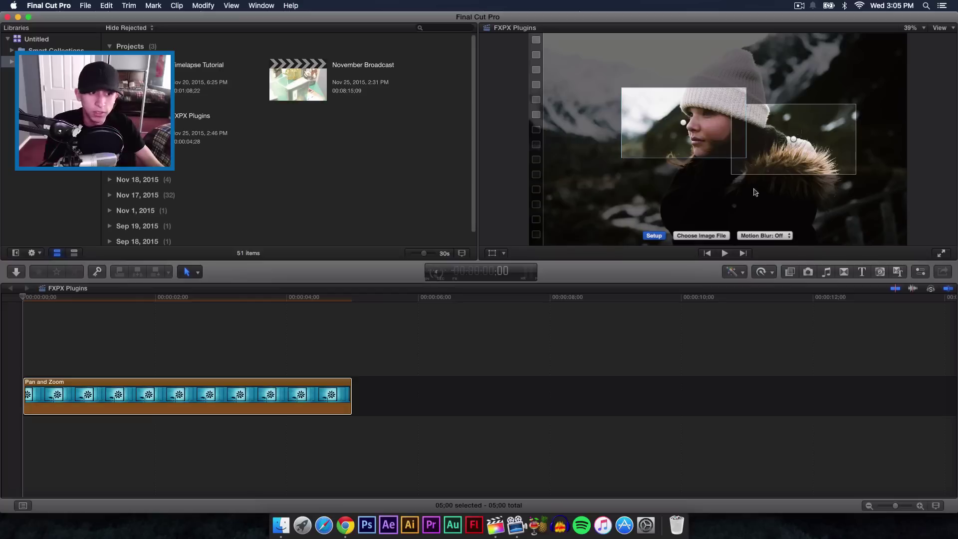
left_click(654, 238)
left_click(655, 238)
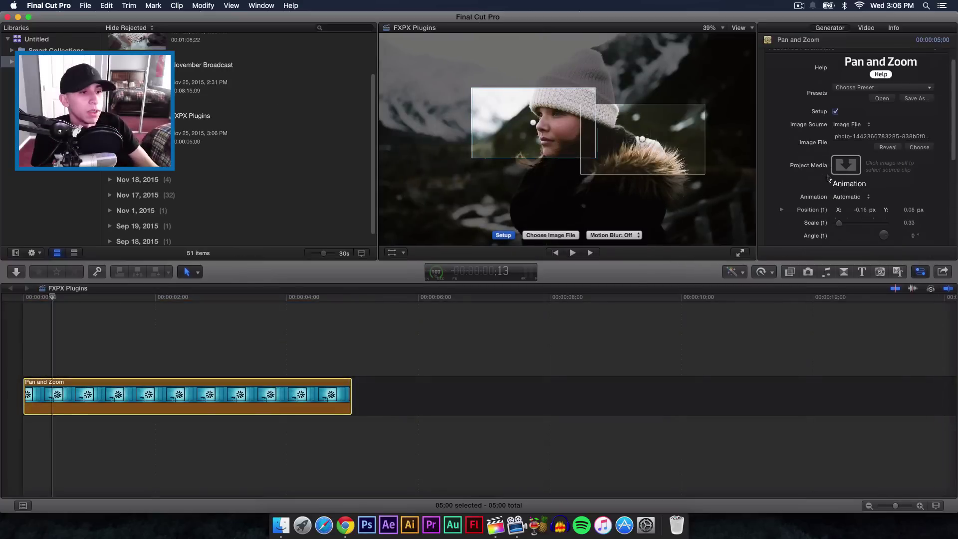
Step: Review the animation mode options, leaving them on Automatic
scroll(828, 177, "down", 1)
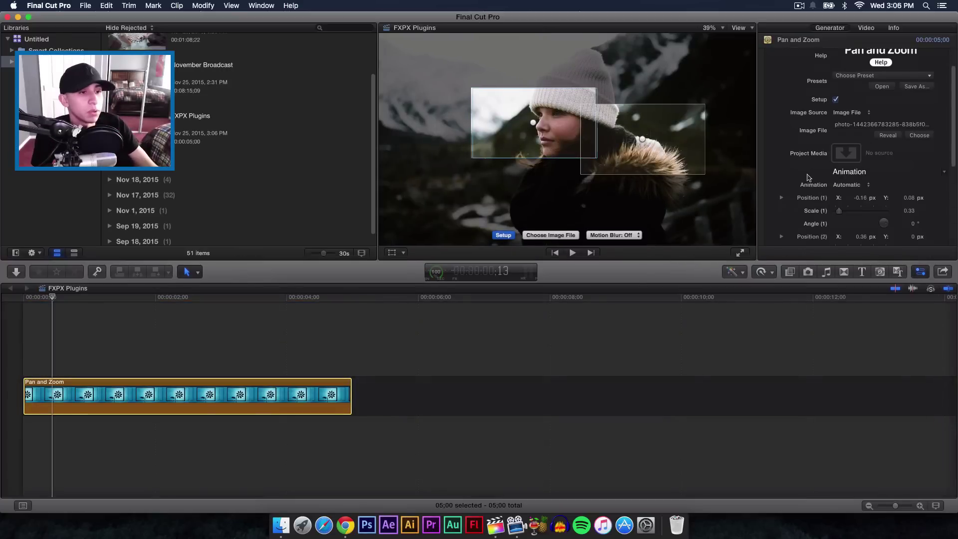
scroll(857, 157, "down", 2)
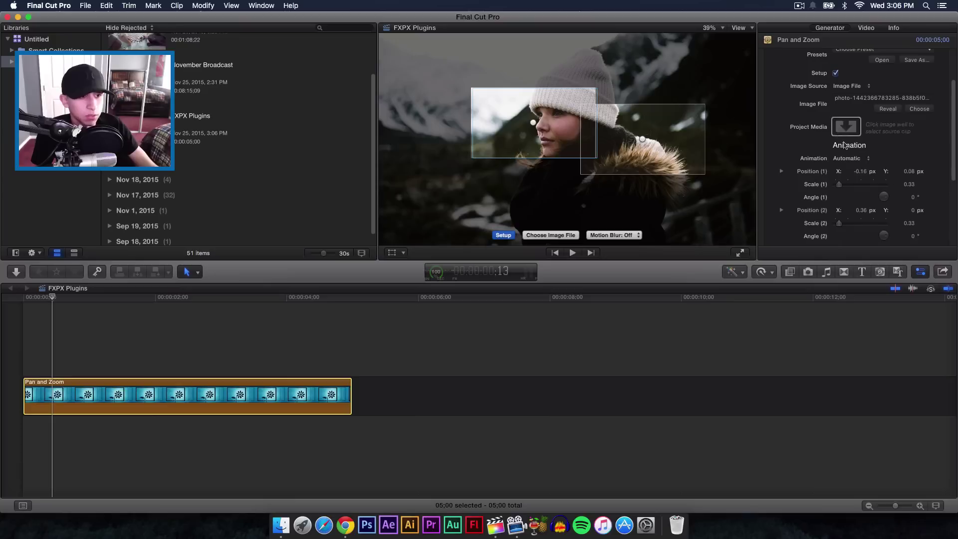
left_click(846, 159)
left_click(846, 160)
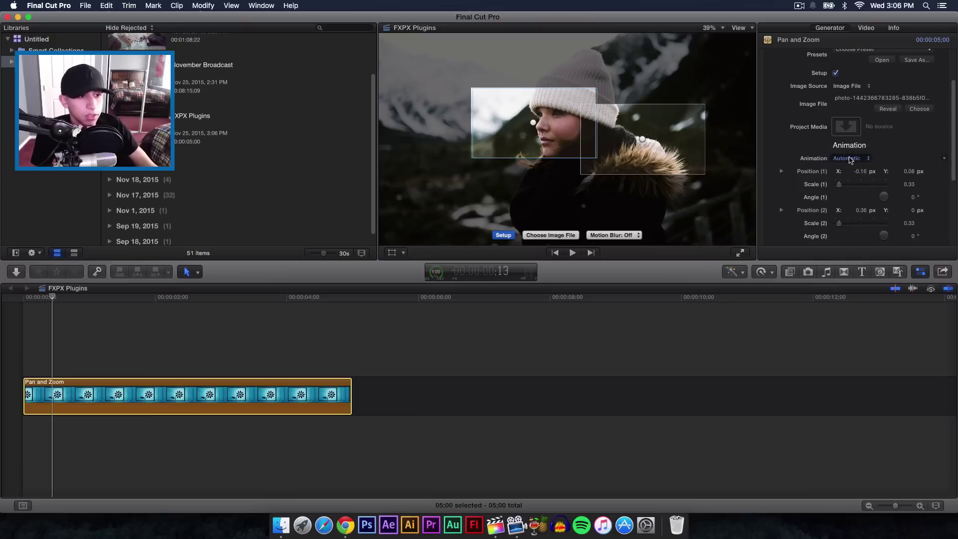
left_click(850, 159)
left_click(809, 159)
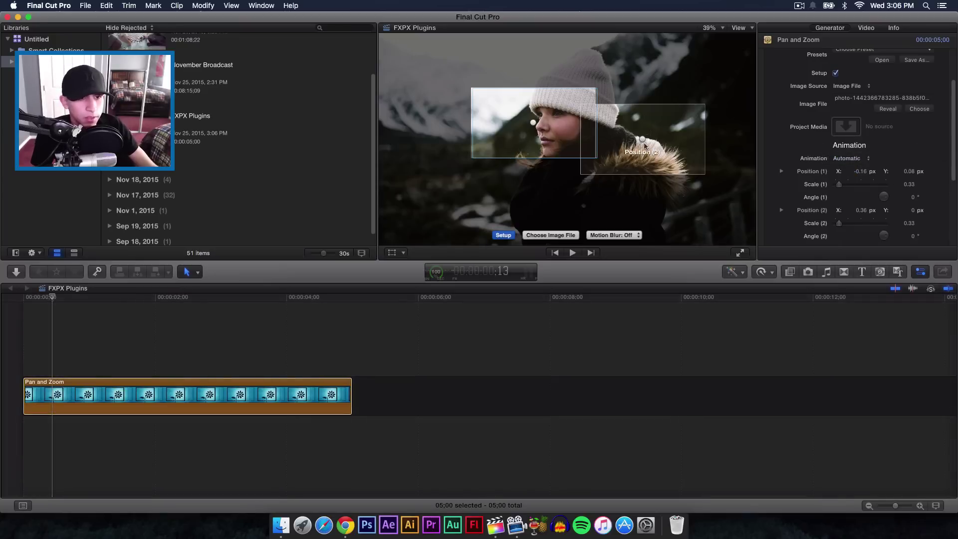
scroll(818, 164, "up", 3)
scroll(814, 166, "down", 5)
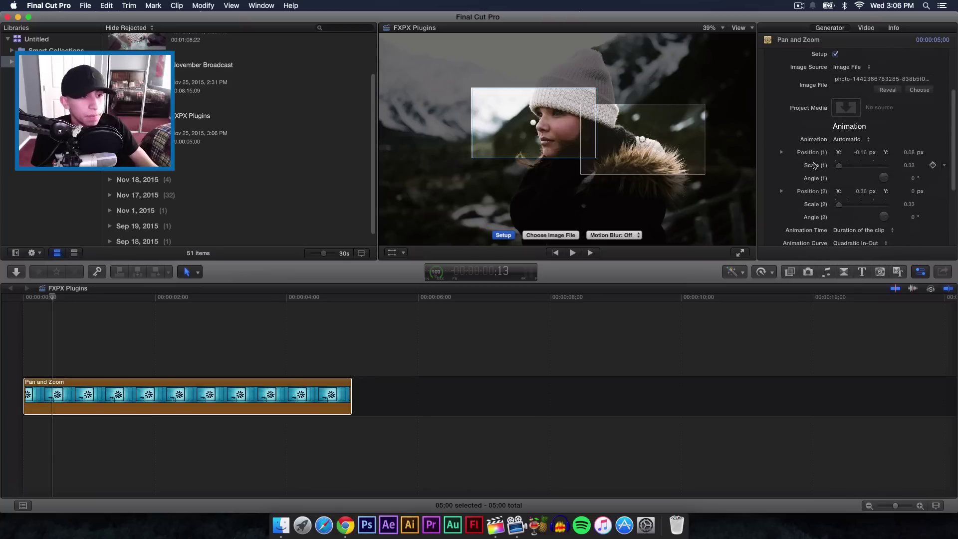
scroll(803, 156, "down", 1)
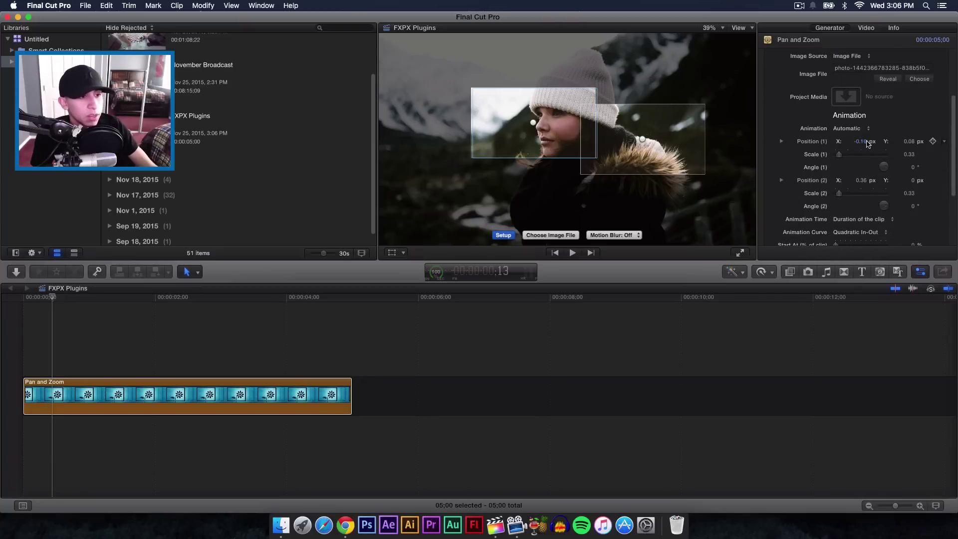
Step: Set Position (1) X to -0.22, Scale (1) to 0.53 and Angle (1) to 18°
left_click_drag(868, 144, 909, 142)
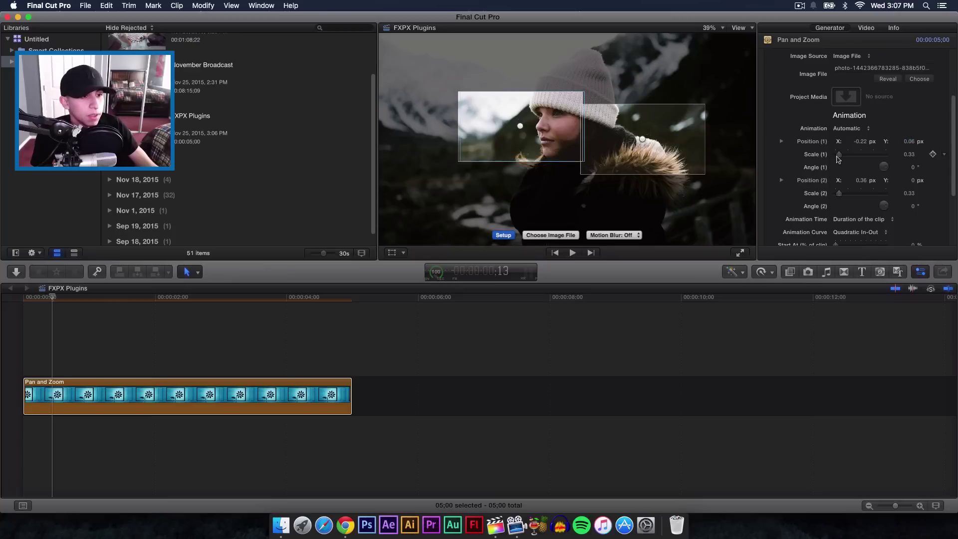
left_click_drag(840, 157, 842, 158)
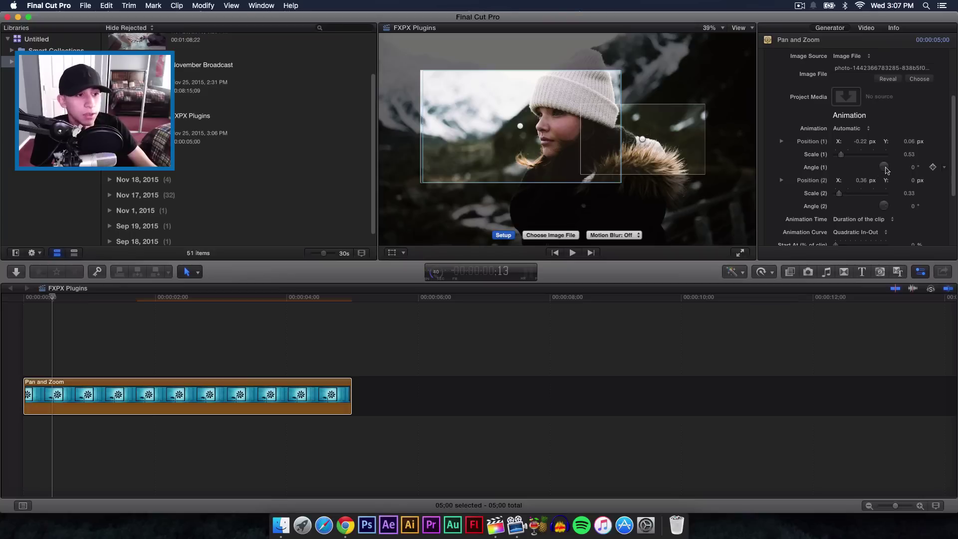
left_click_drag(886, 170, 930, 155)
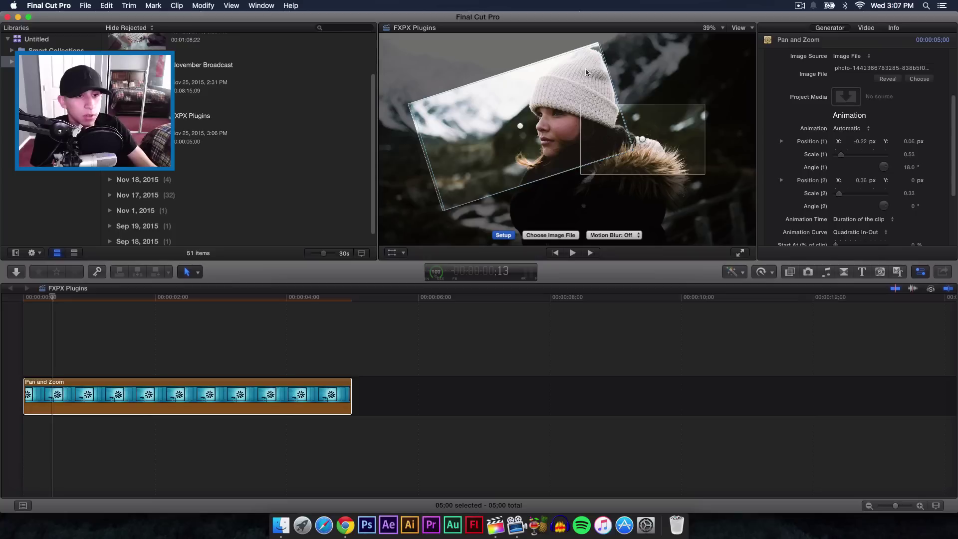
scroll(796, 174, "down", 1)
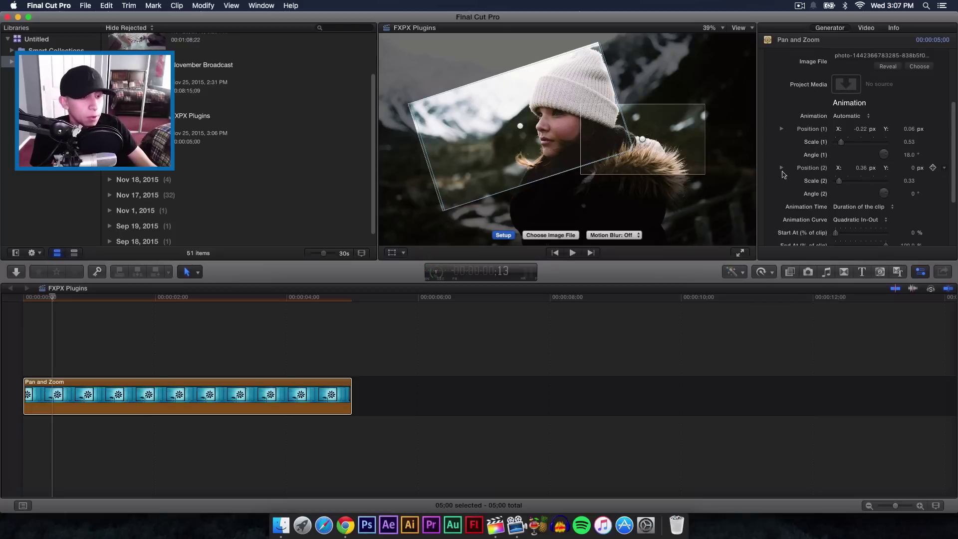
Step: Move the end frame down-left, scale it to 0.55 and rotate Angle (2) to -5.0°
left_click_drag(626, 156, 584, 163)
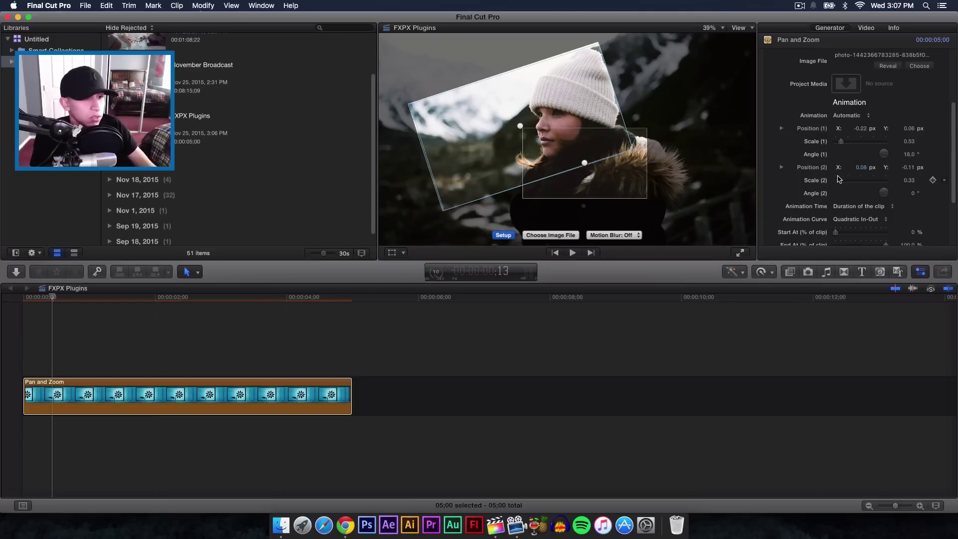
left_click_drag(840, 183, 841, 184)
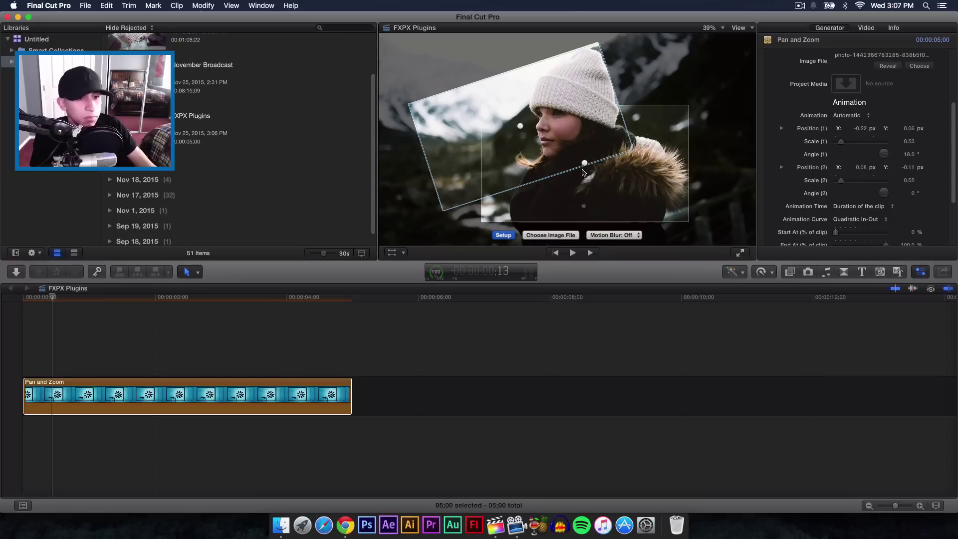
left_click_drag(584, 162, 581, 139)
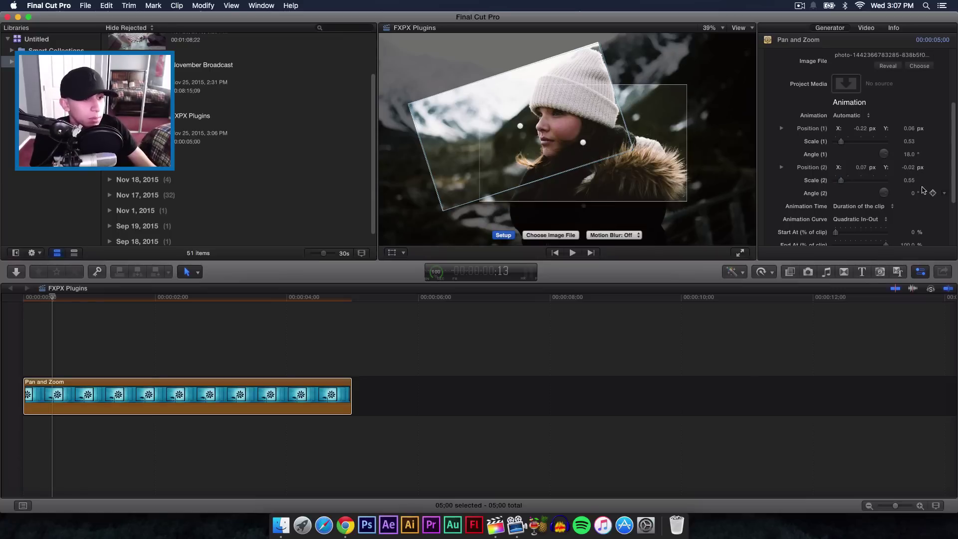
left_click_drag(885, 196, 897, 196)
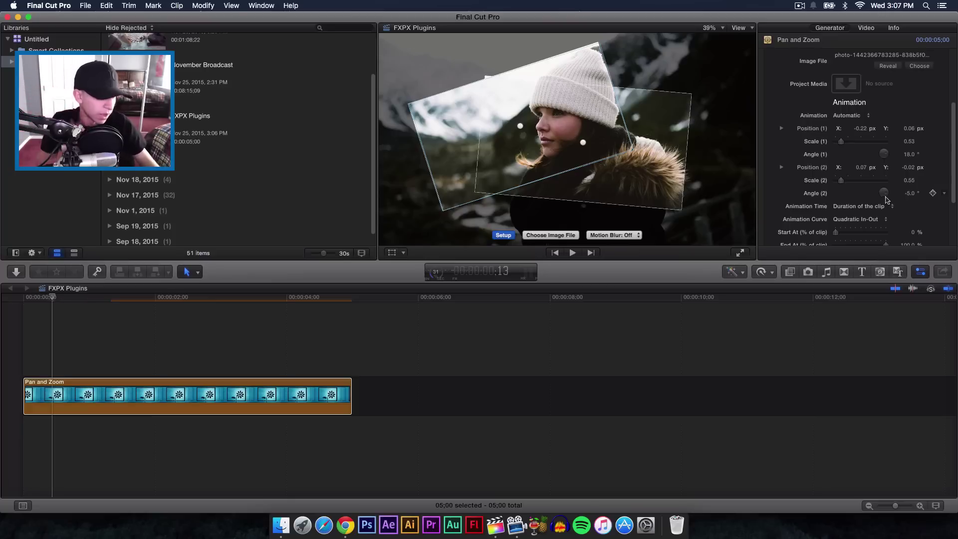
scroll(853, 199, "down", 2)
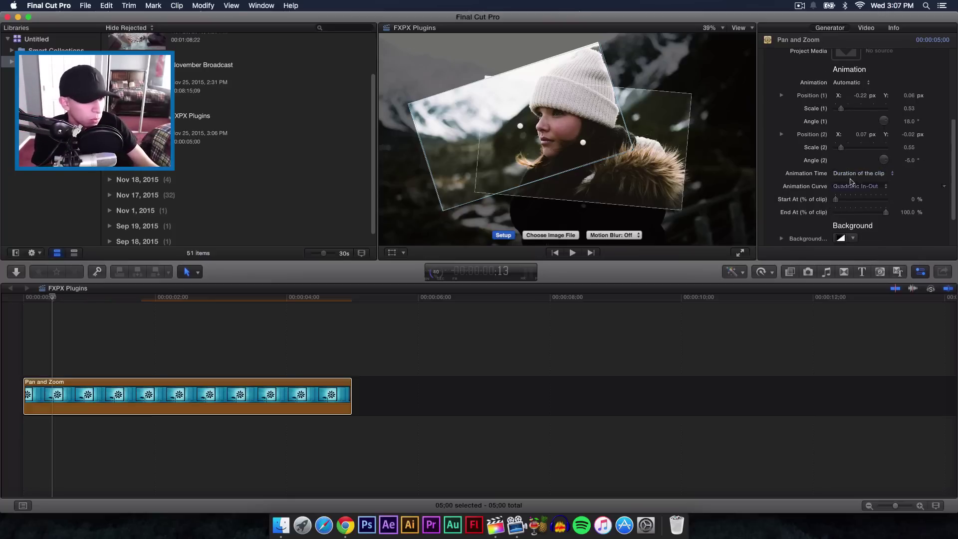
left_click(856, 175)
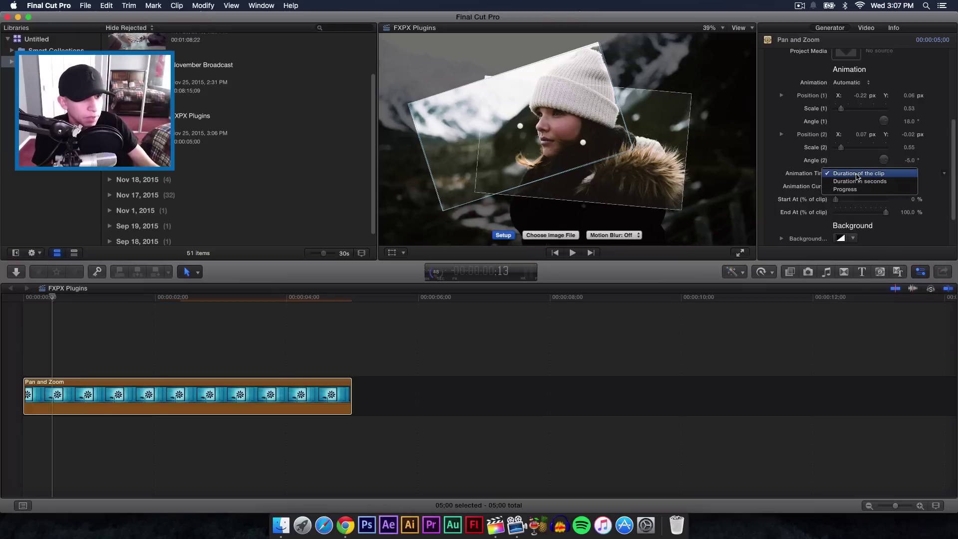
left_click(856, 181)
left_click(320, 311)
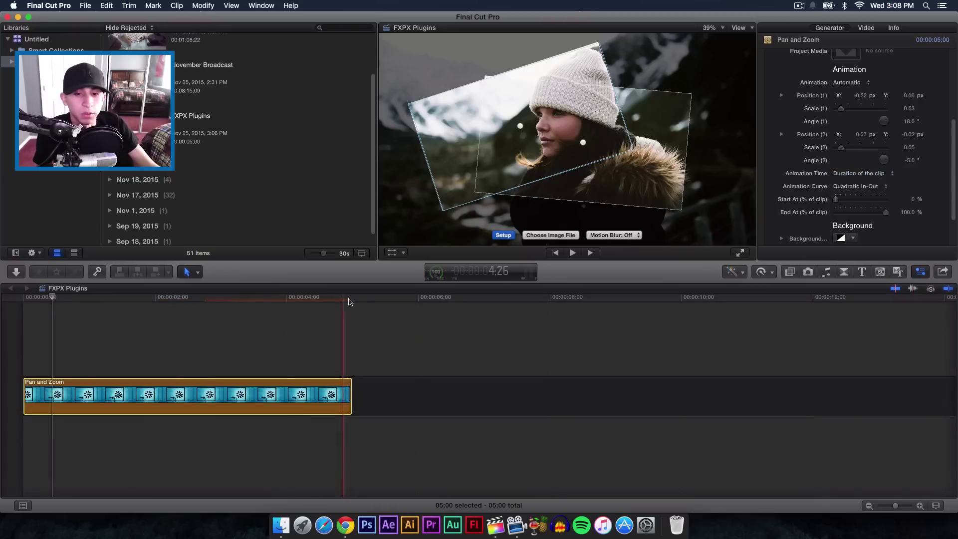
left_click(352, 299)
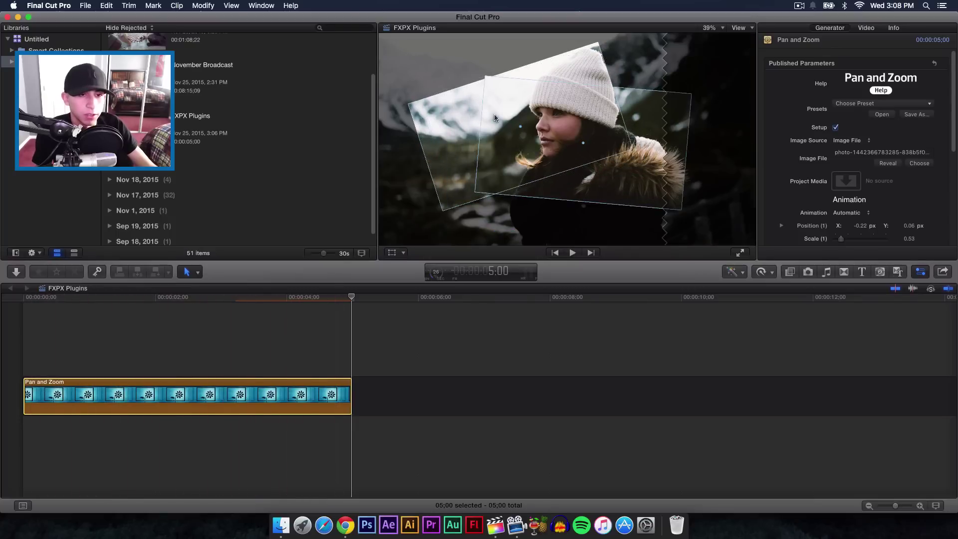
Step: Switch the animation curve to Linear and turn off the Setup frames
scroll(837, 193, "down", 10)
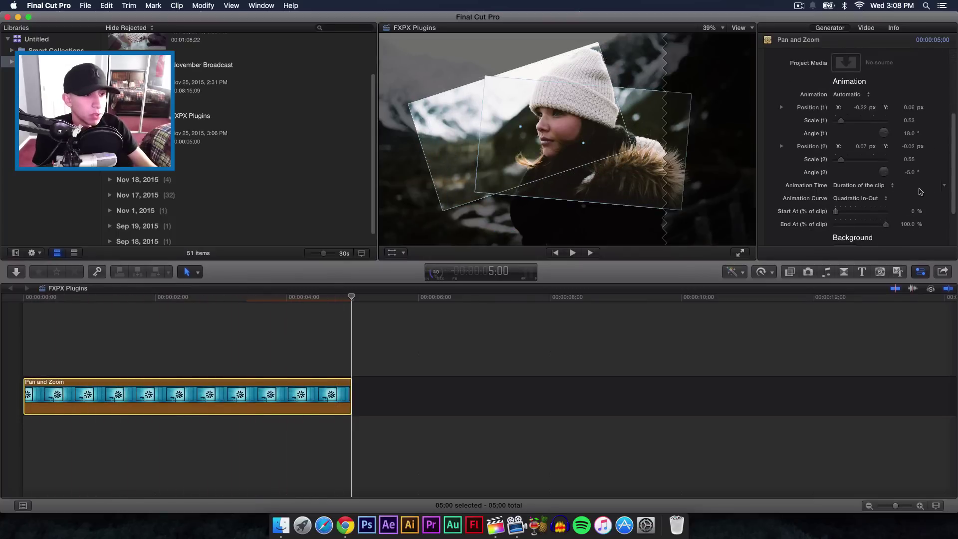
left_click(862, 143)
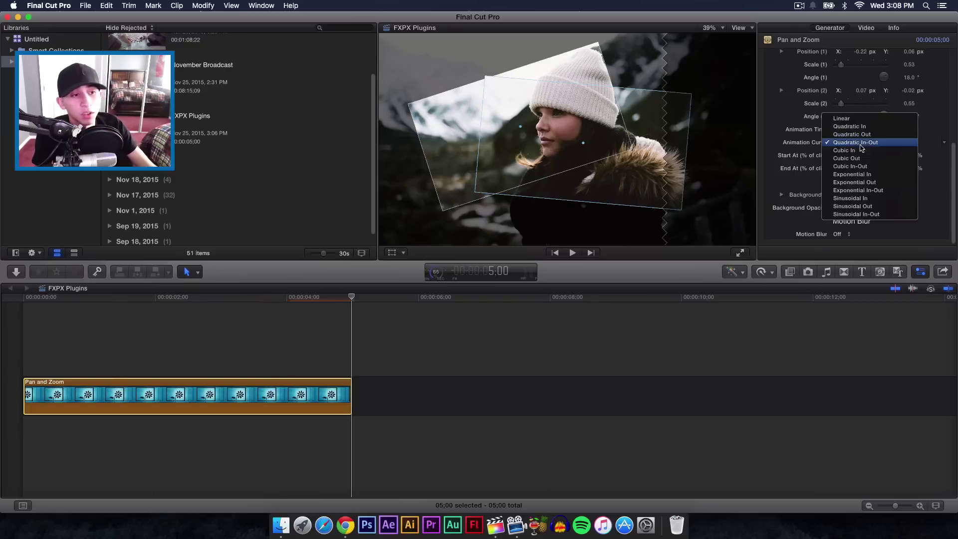
left_click(867, 145)
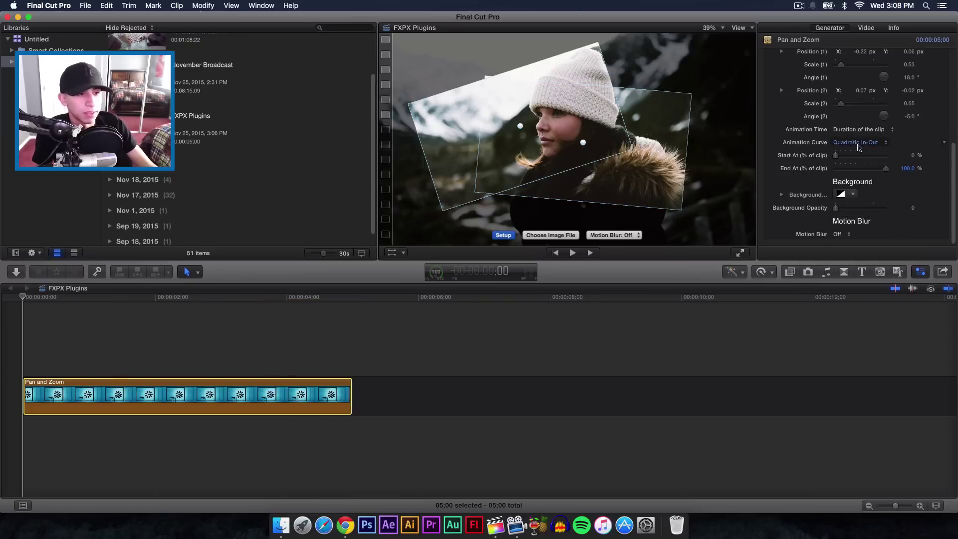
left_click(858, 143)
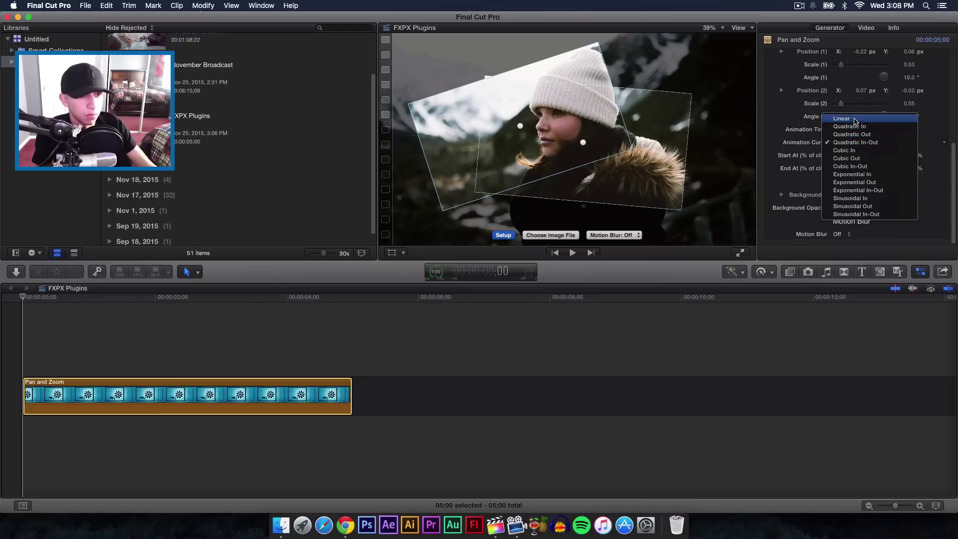
left_click(198, 264)
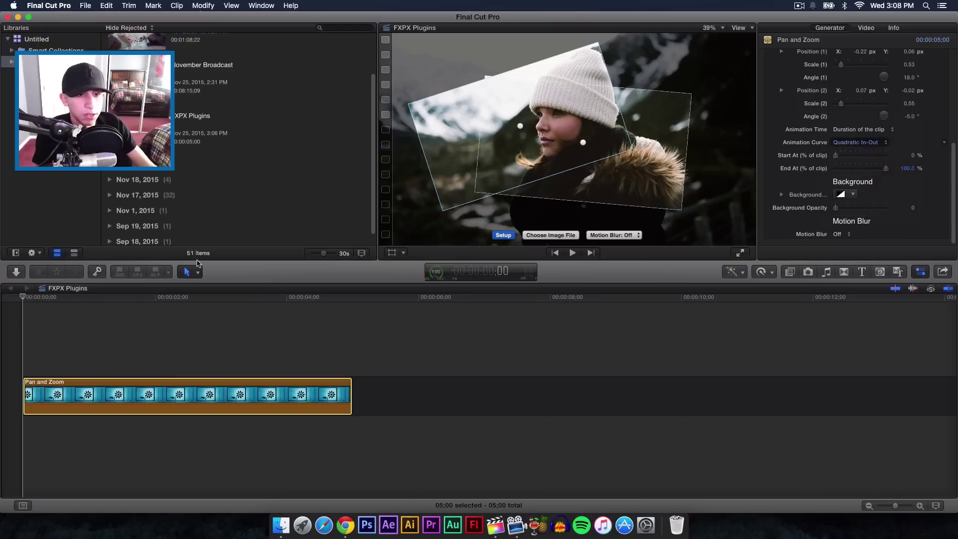
left_click(501, 237)
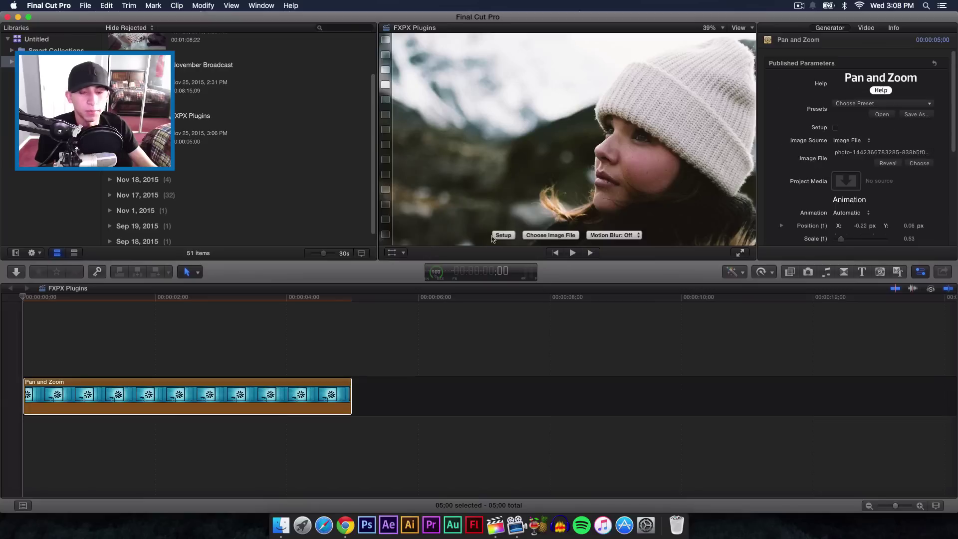
Step: Set the animation curve back to Quadratic In-Out and play the move through
scroll(821, 195, "down", 5)
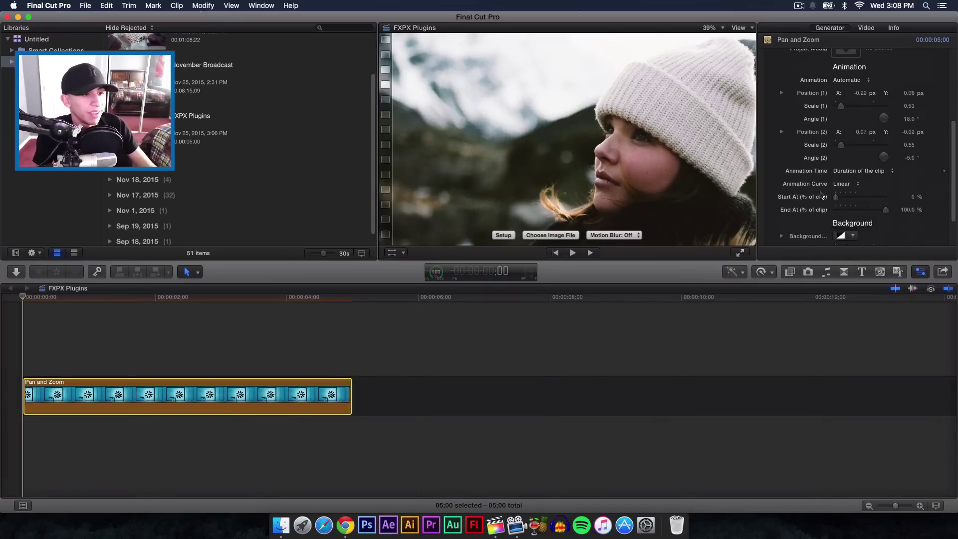
left_click(846, 177)
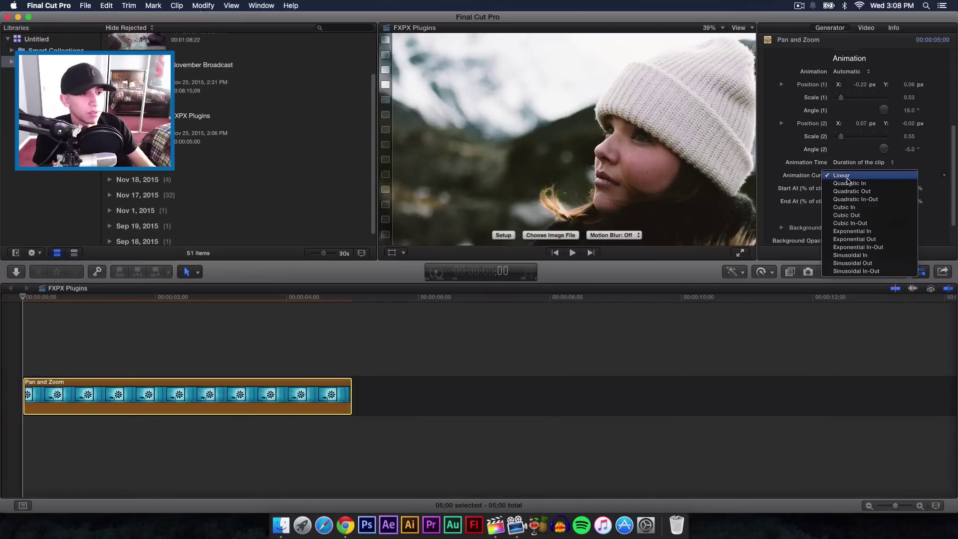
left_click(851, 199)
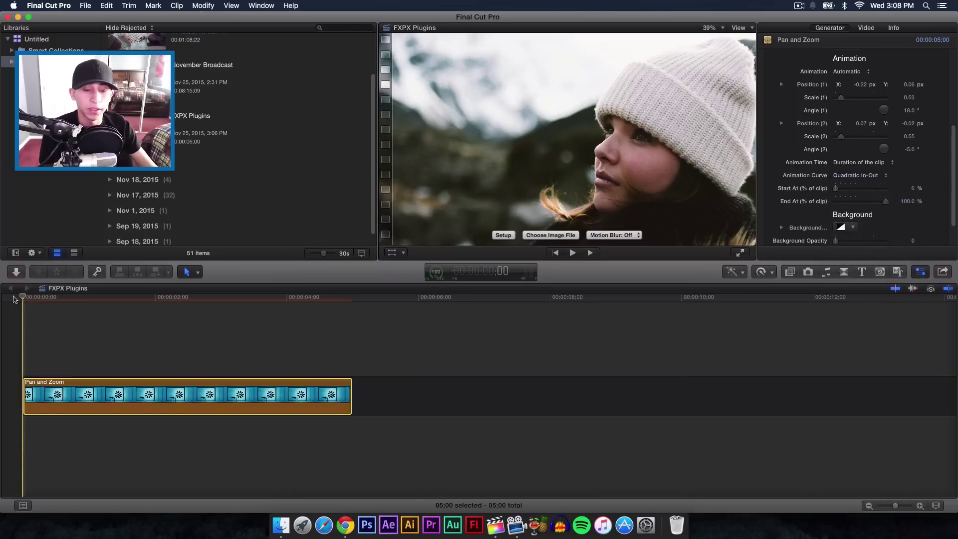
key("space")
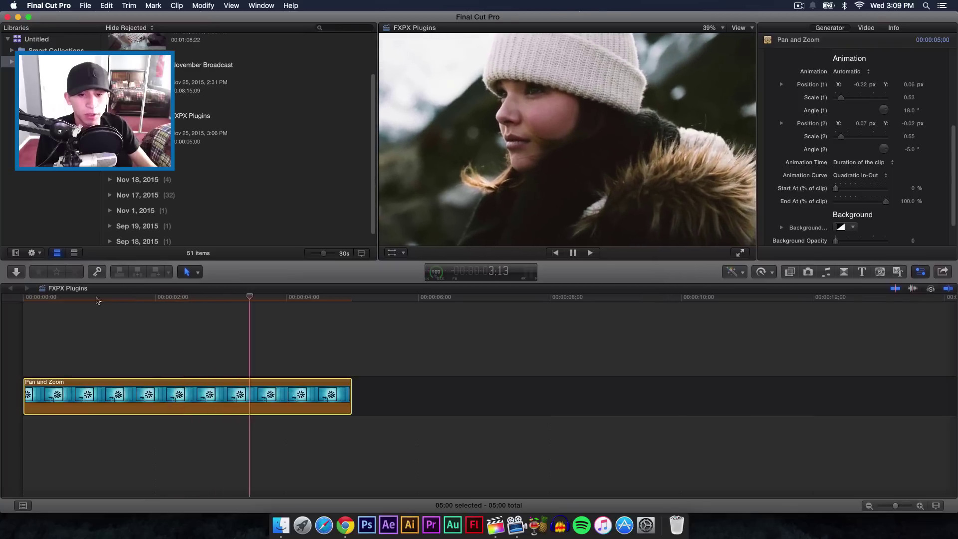
key("space")
key("Home")
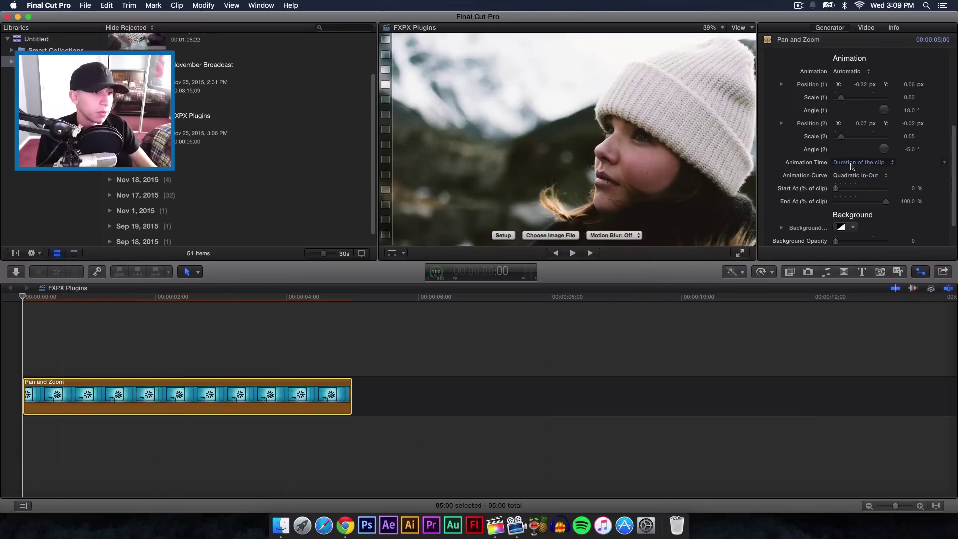
Step: Show the Pan and Zoom setup frames again and tilt the start frame to 6°
left_click(499, 235)
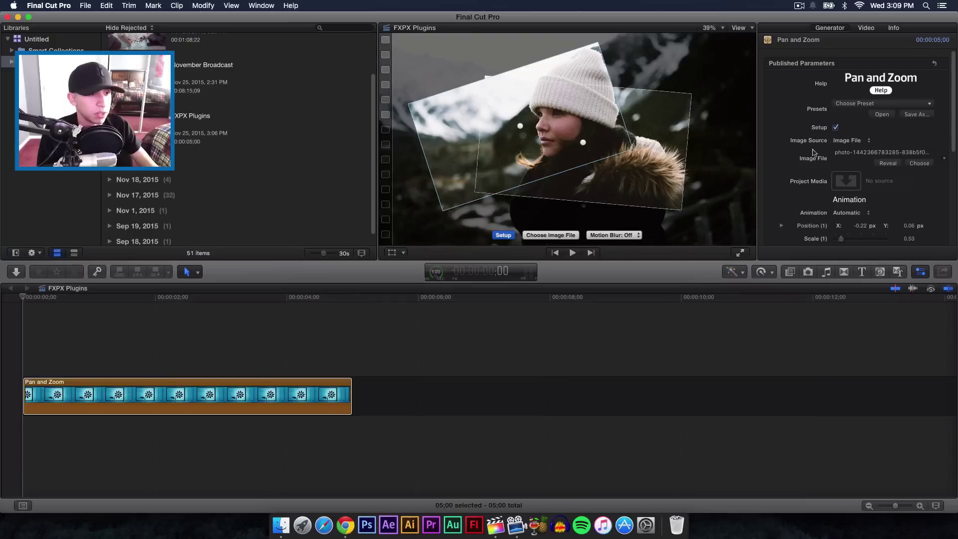
scroll(880, 139, "down", 3)
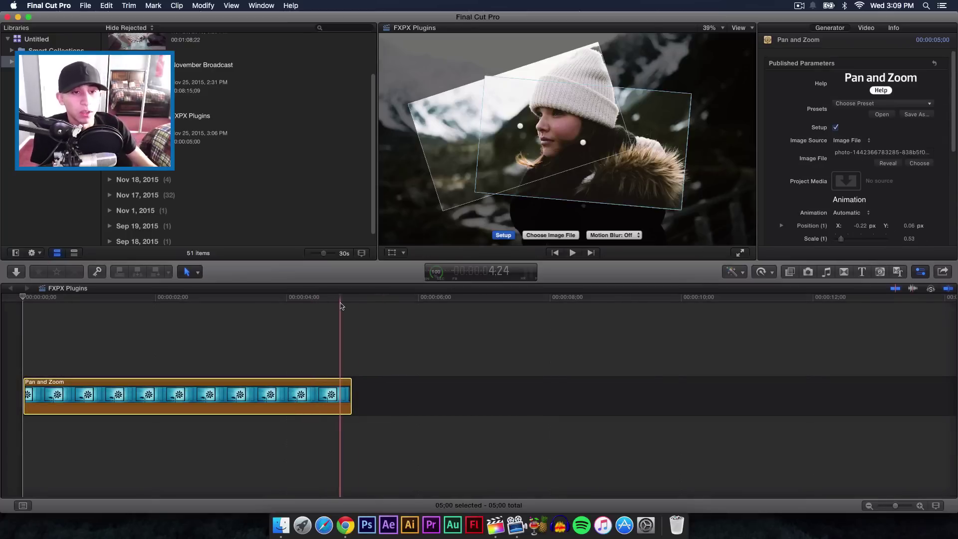
mouse_move(604, 175)
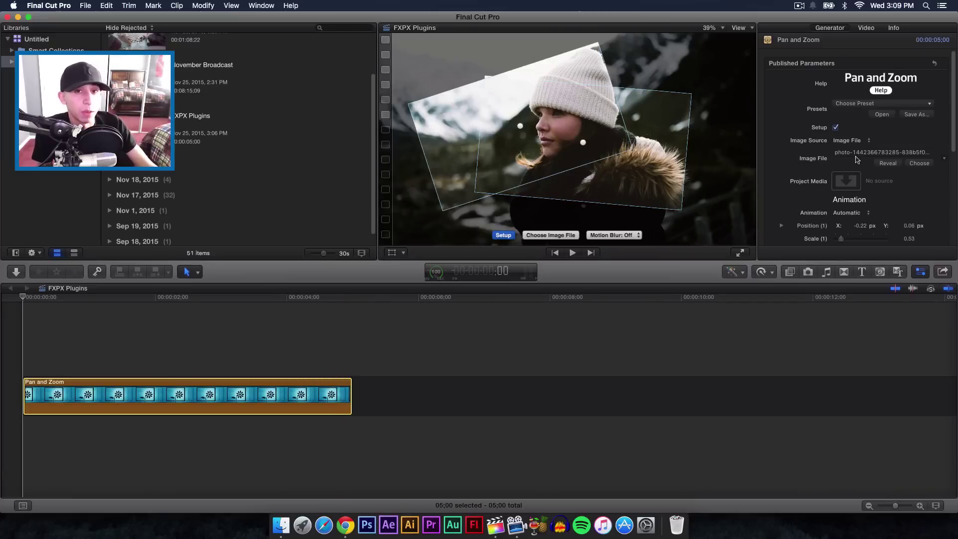
scroll(858, 155, "down", 1)
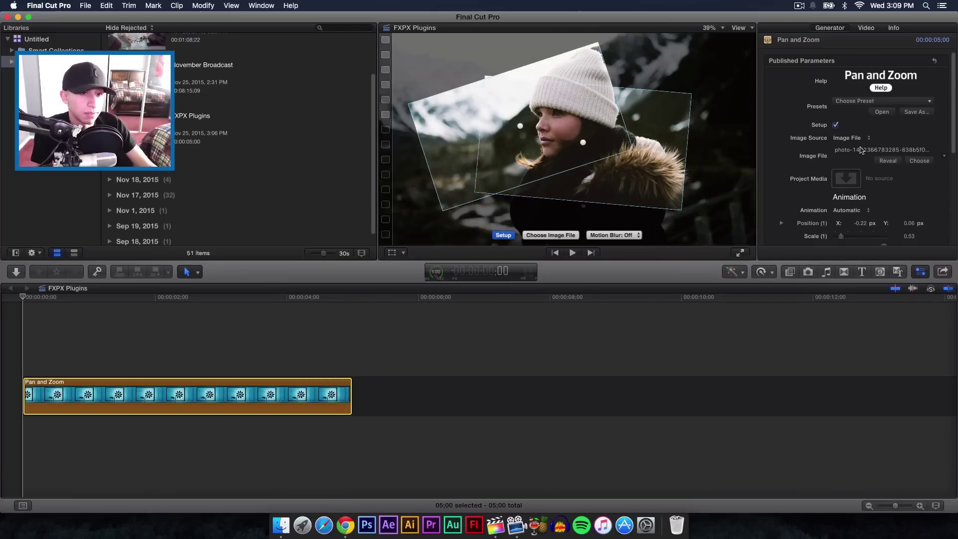
scroll(860, 150, "down", 5)
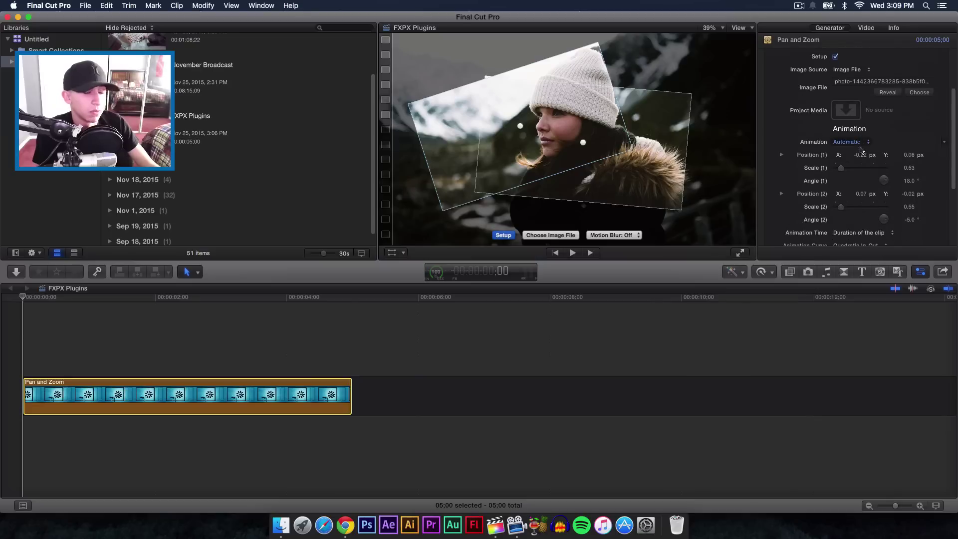
scroll(860, 150, "down", 6)
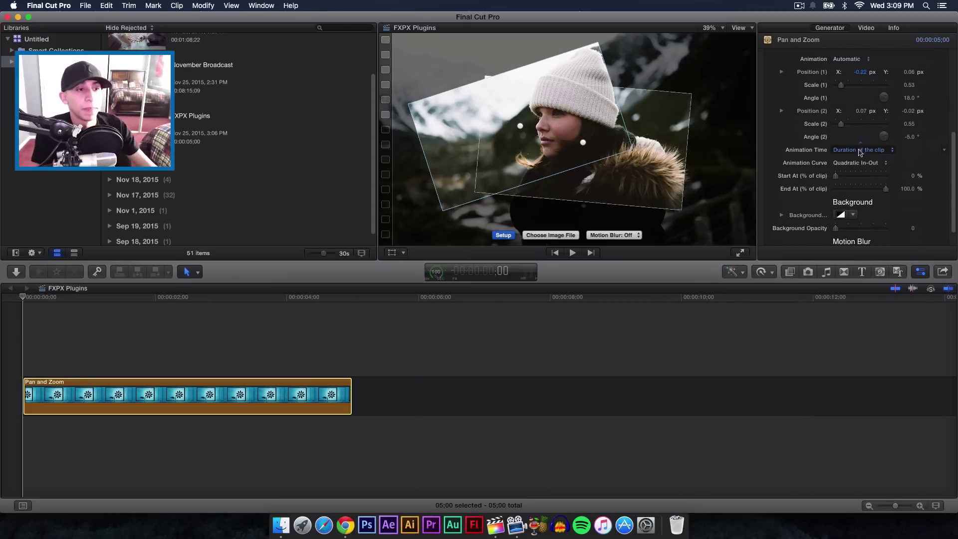
scroll(860, 153, "down", 2)
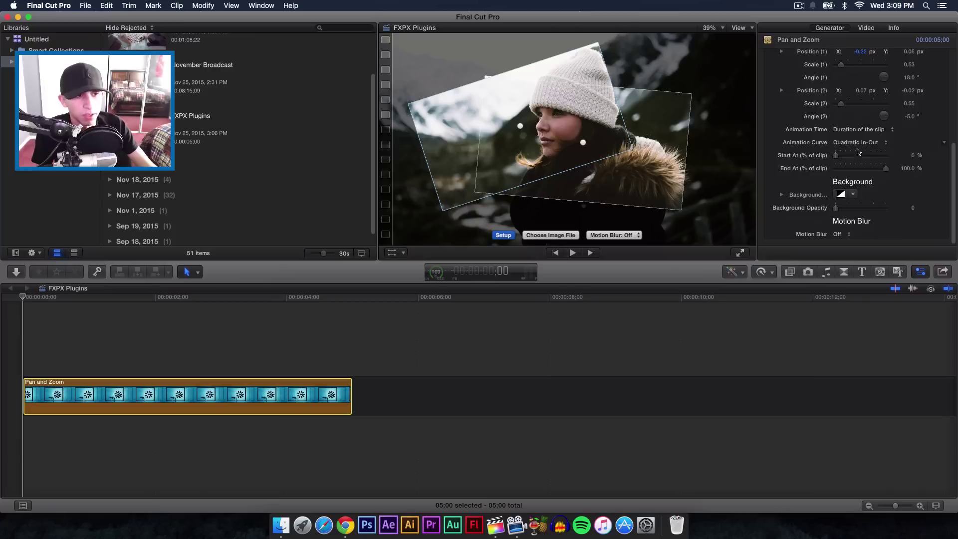
scroll(883, 129, "up", 4)
left_click_drag(887, 125, 907, 131)
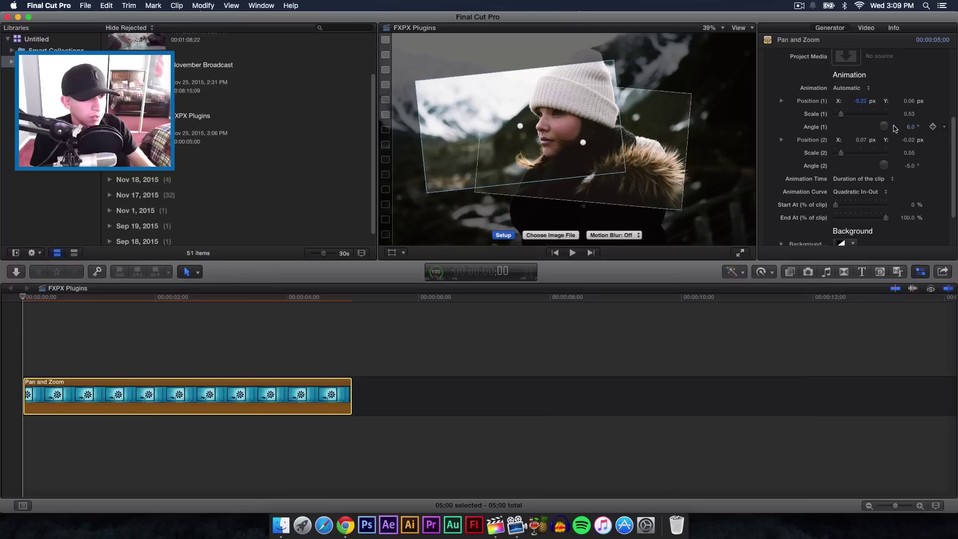
scroll(838, 162, "down", 3)
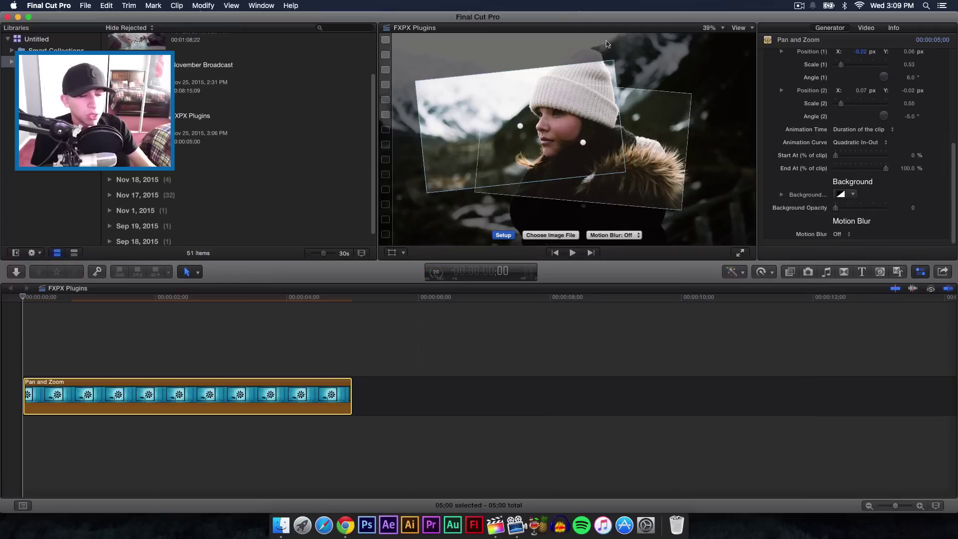
Step: Set the generator's background colour to deep red, leaving background opacity at 0
left_click(852, 194)
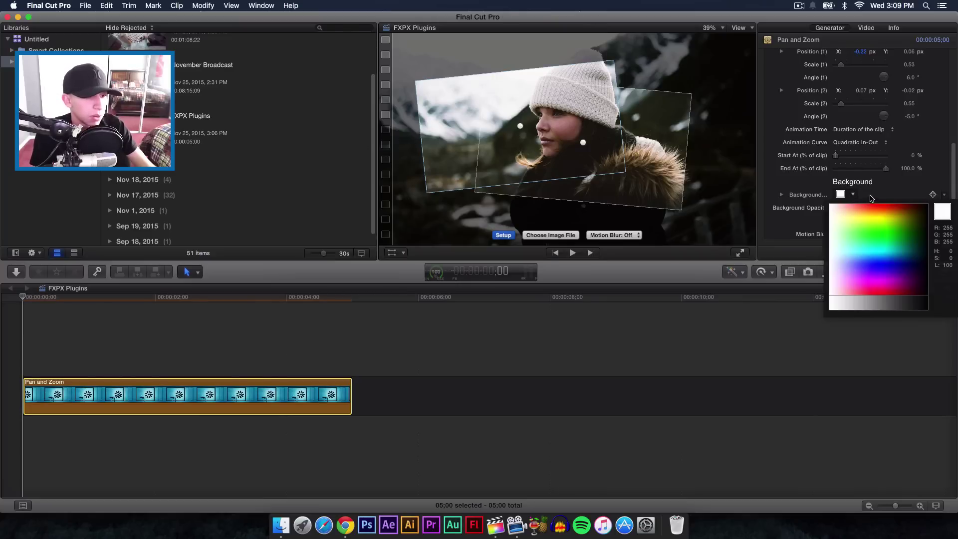
left_click(871, 198)
left_click(781, 195)
scroll(782, 198, "down", 2)
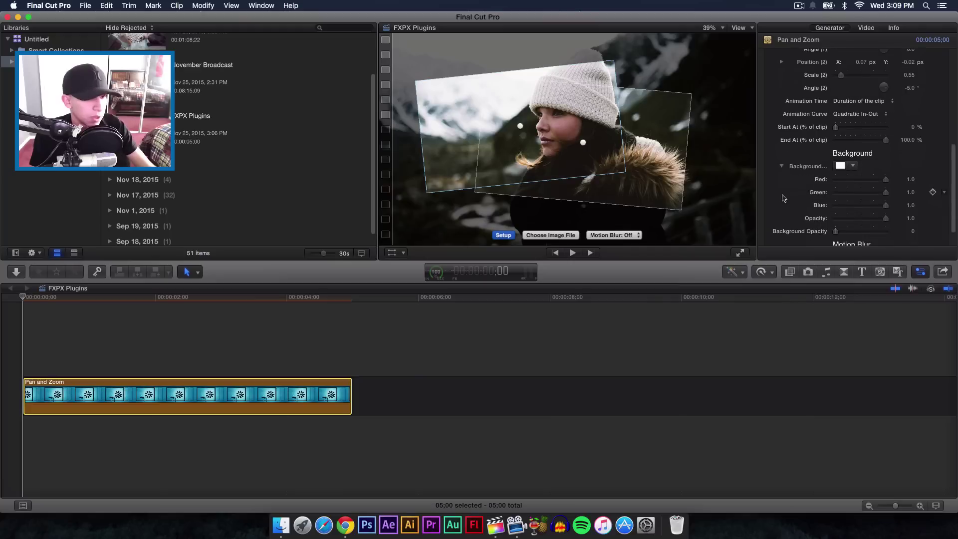
scroll(862, 176, "down", 1)
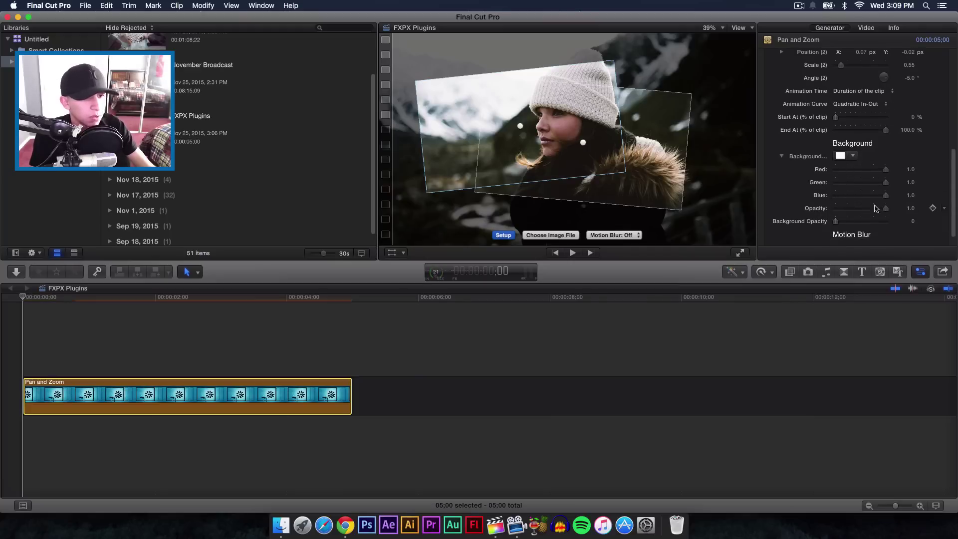
left_click(852, 156)
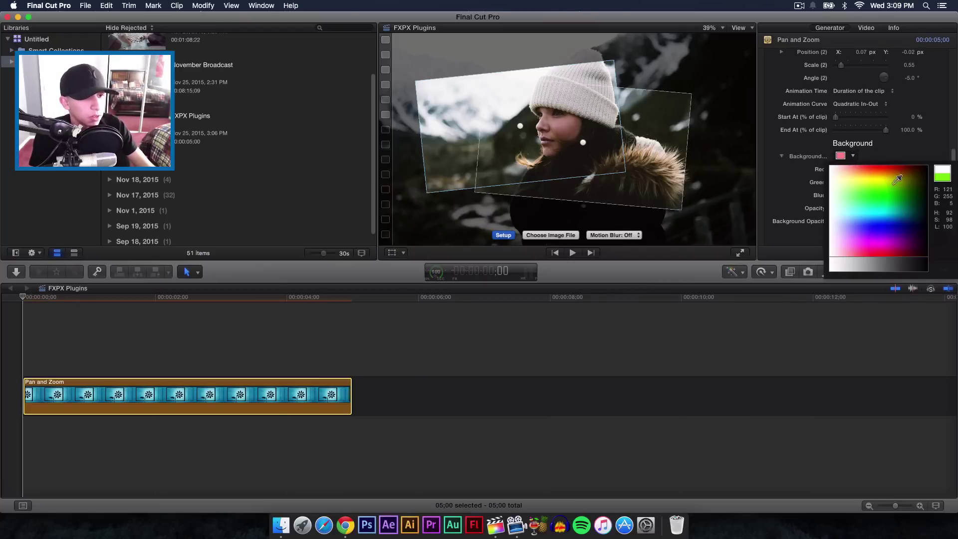
left_click(836, 172)
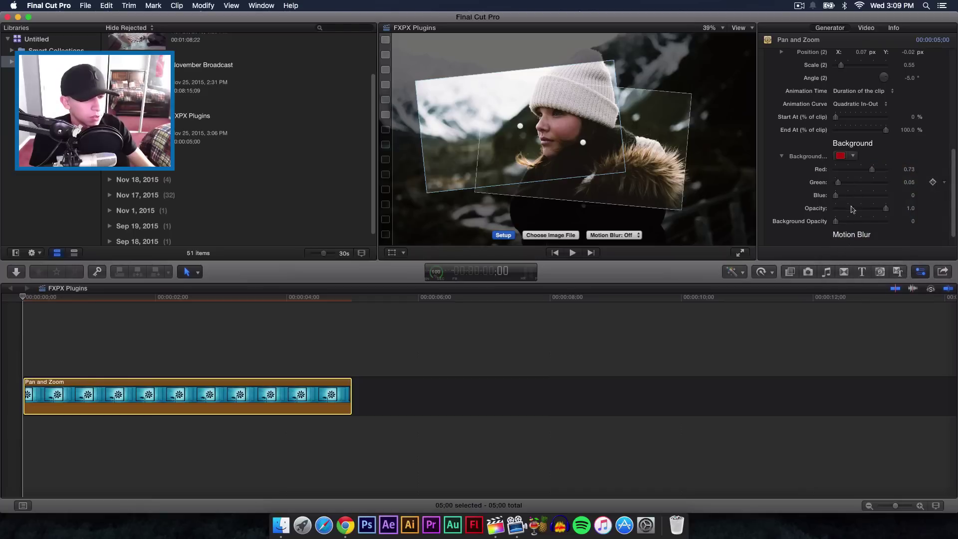
scroll(843, 210, "down", 1)
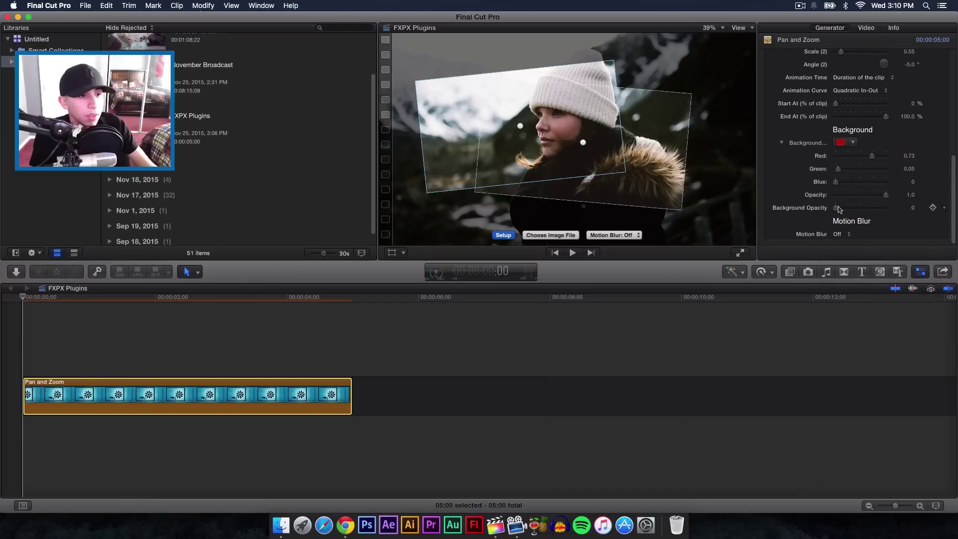
left_click_drag(836, 207, 793, 210)
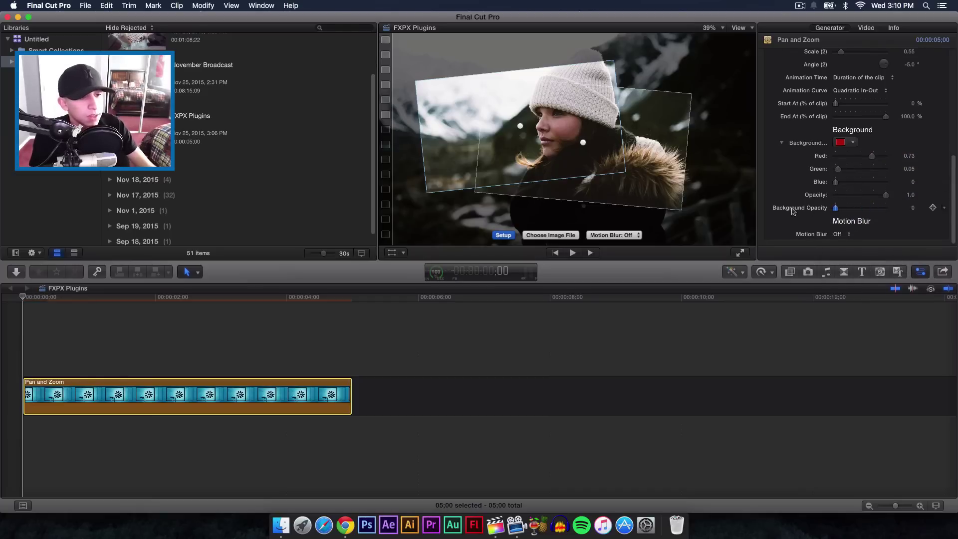
left_click(840, 236)
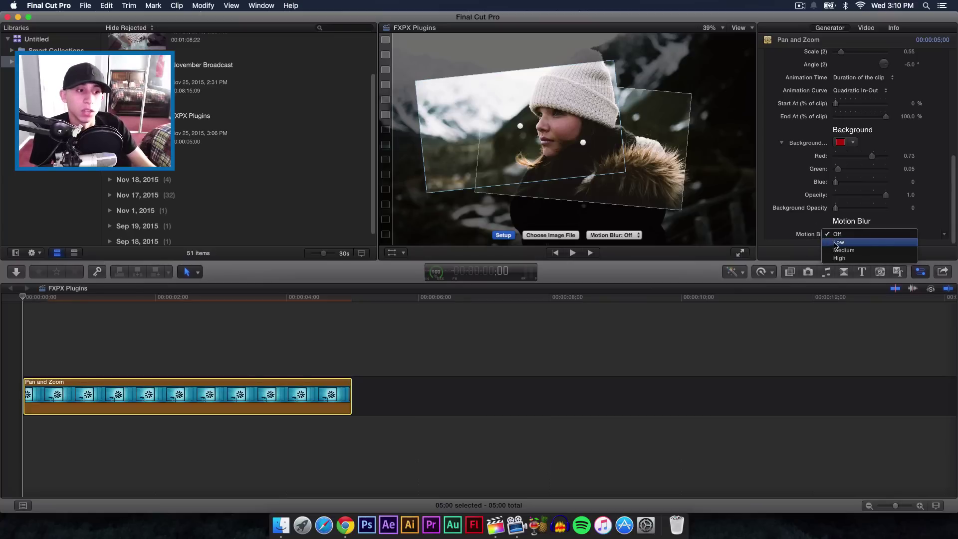
Step: Set motion blur to Low and lower the shutter angle slightly to 338
left_click(839, 242)
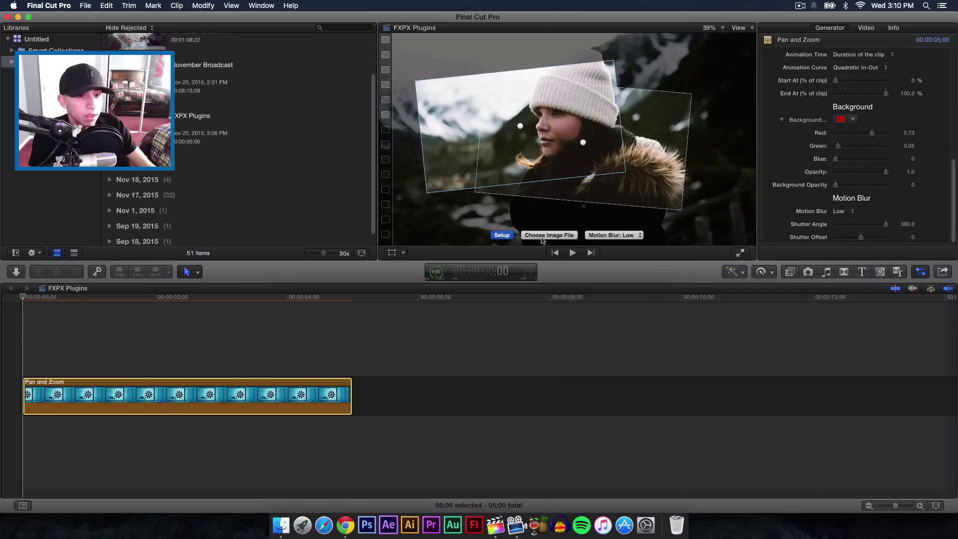
scroll(886, 202, "down", 1)
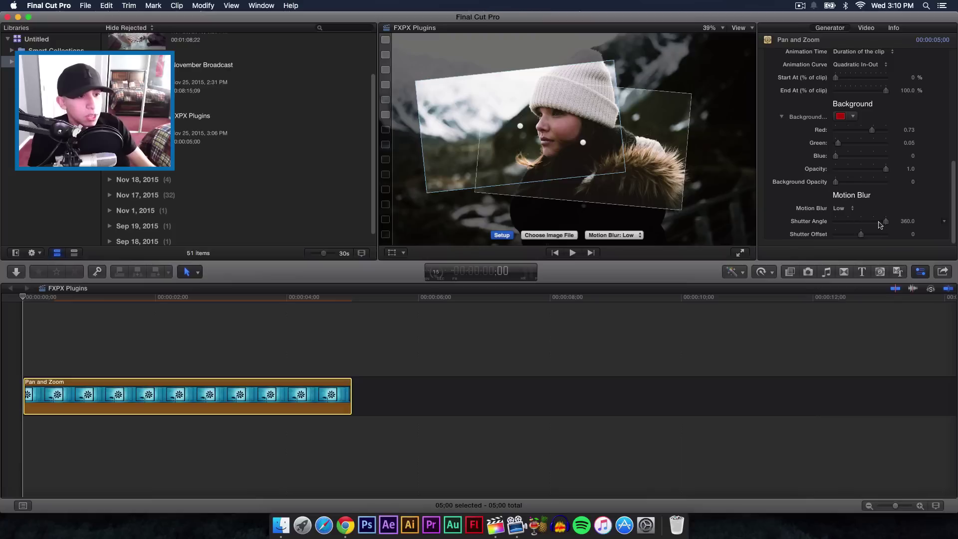
mouse_move(885, 225)
left_mouse_down()
mouse_move(841, 225)
mouse_move(901, 222)
mouse_move(885, 223)
left_mouse_up()
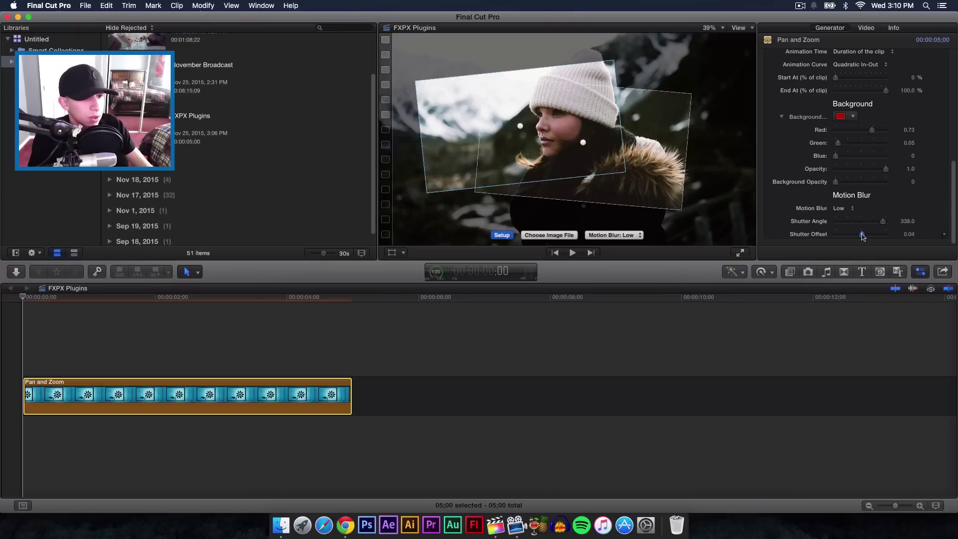
left_click(24, 303)
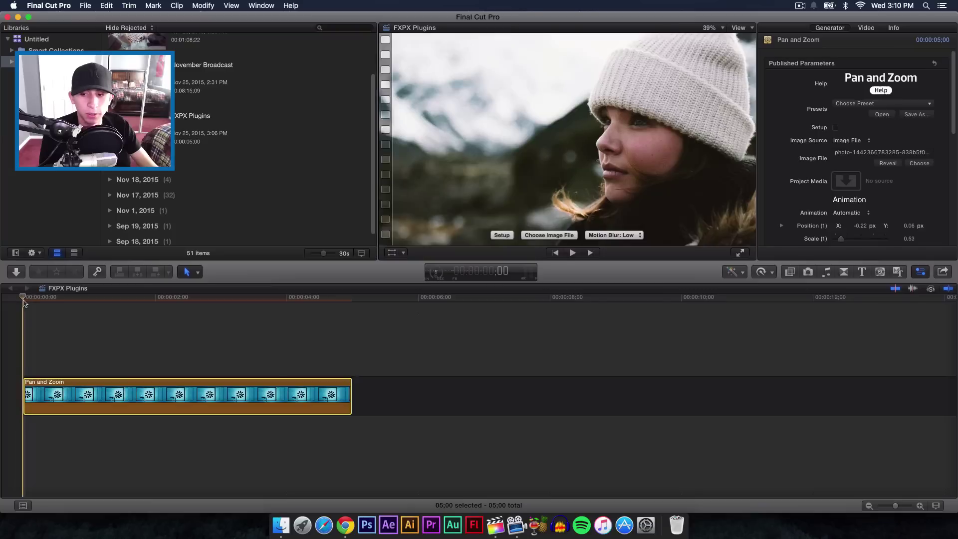
key("space")
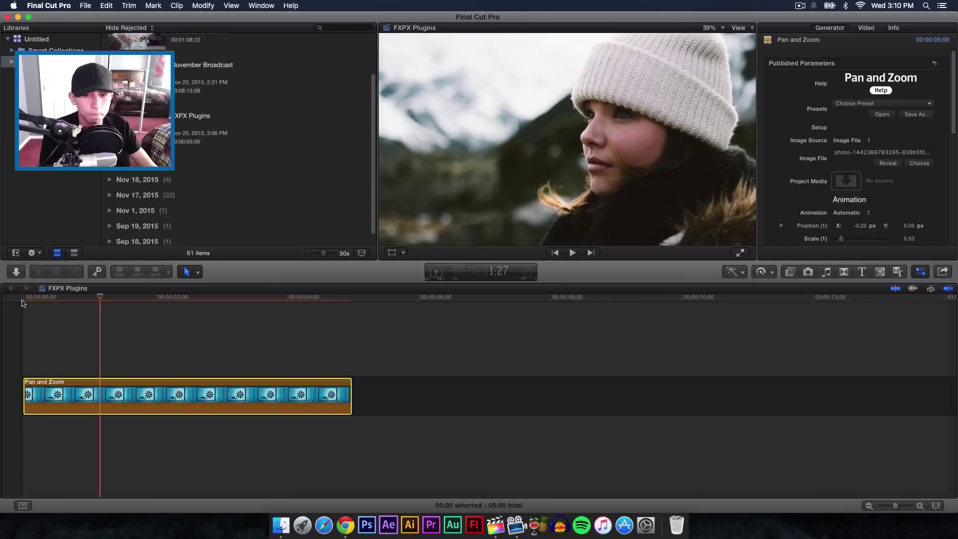
key("Home")
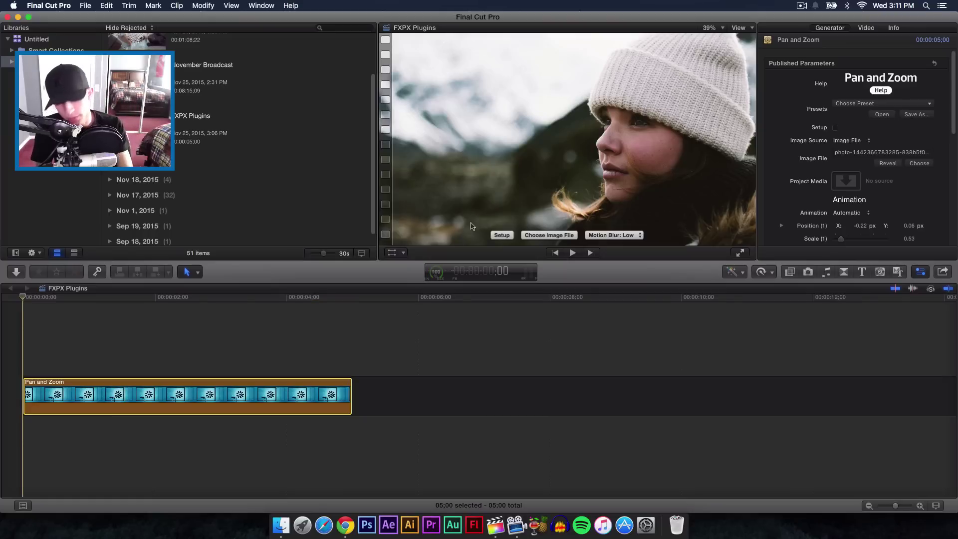
key("space")
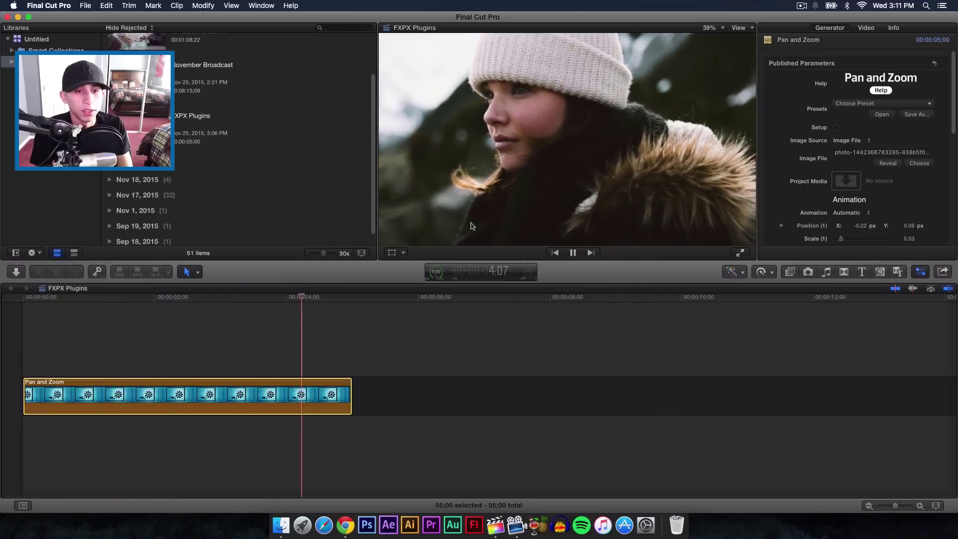
key("space")
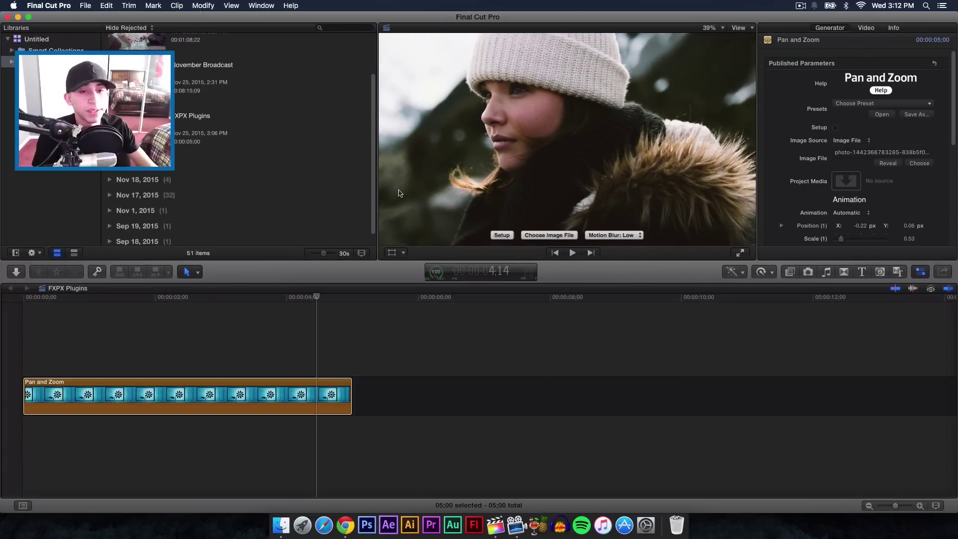
left_click(15, 299)
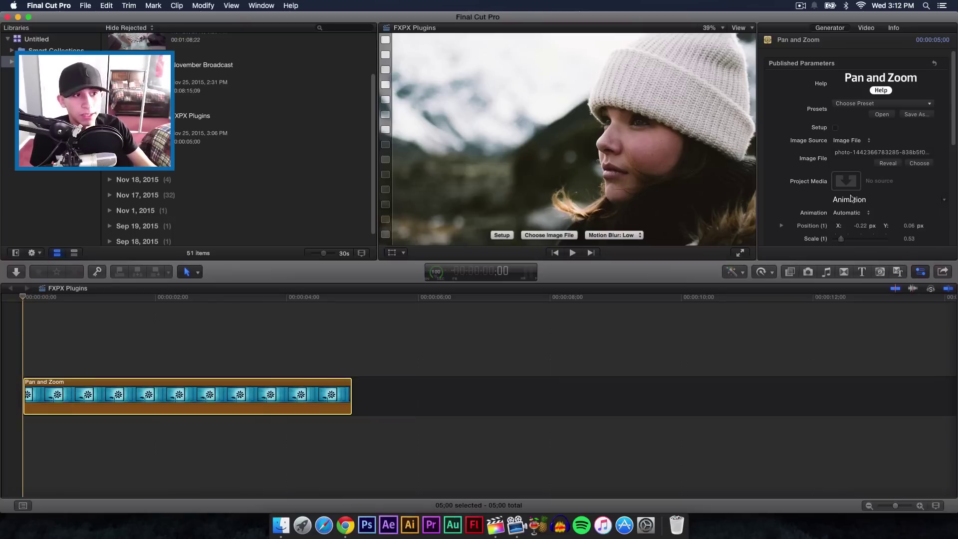
Step: Browse the Split Screen generators and preview Basic Vertical 2
left_click(843, 272)
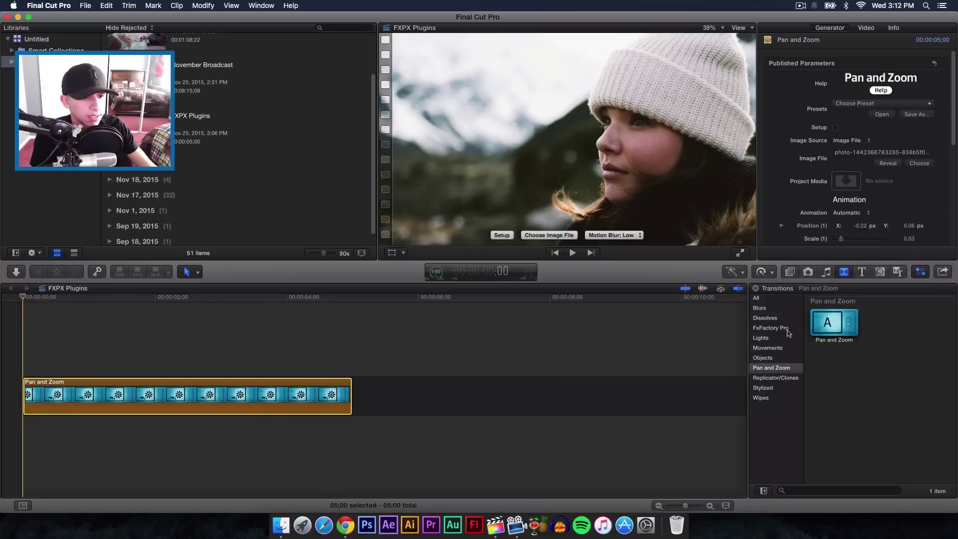
left_click(880, 272)
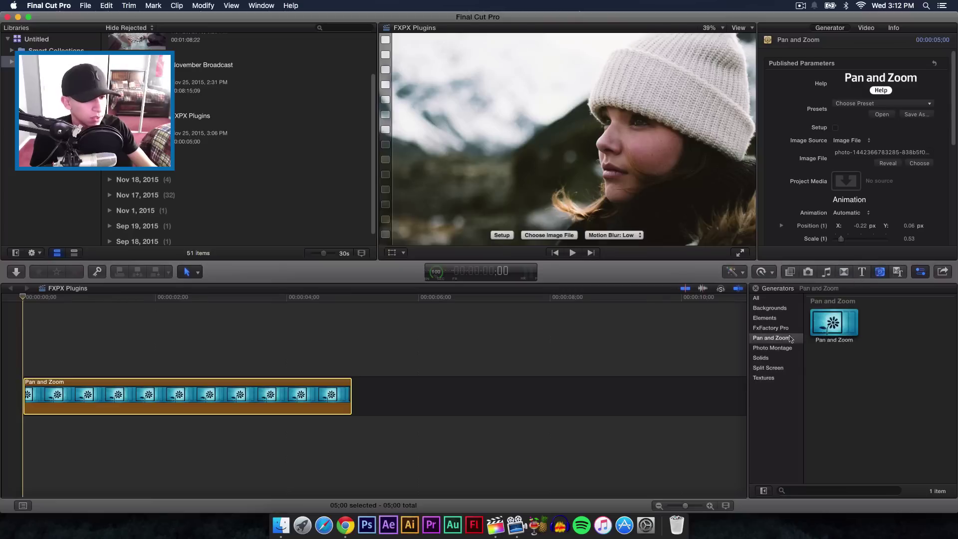
left_click(783, 369)
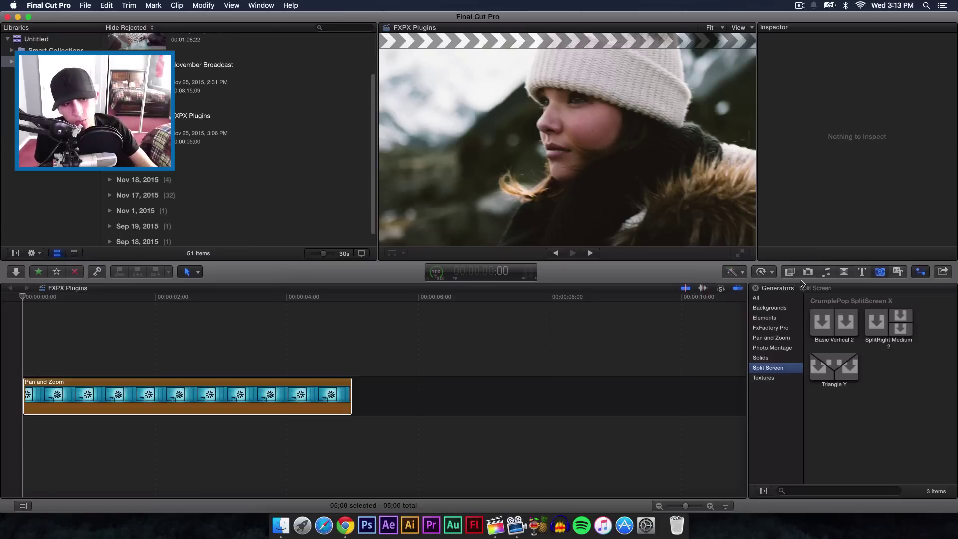
left_click(841, 322)
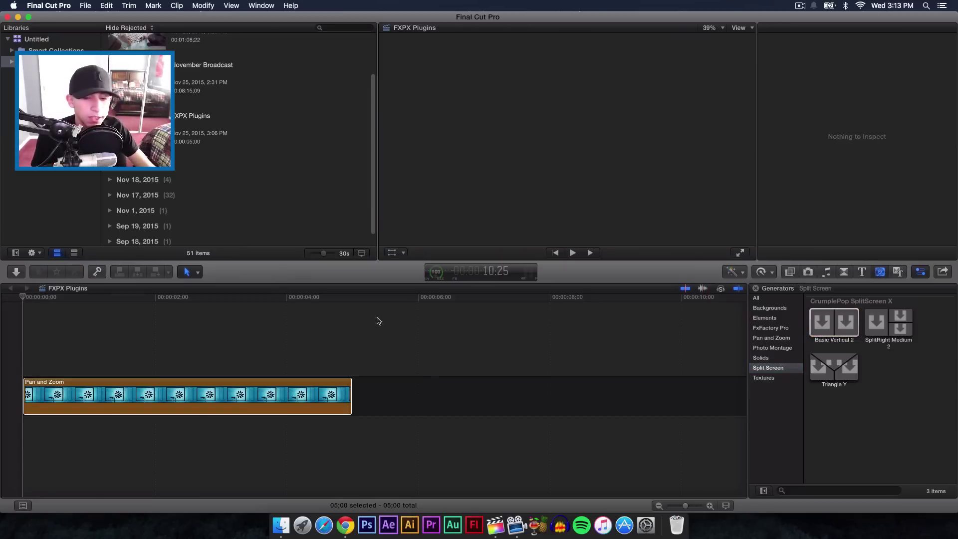
scroll(317, 222, "down", 2)
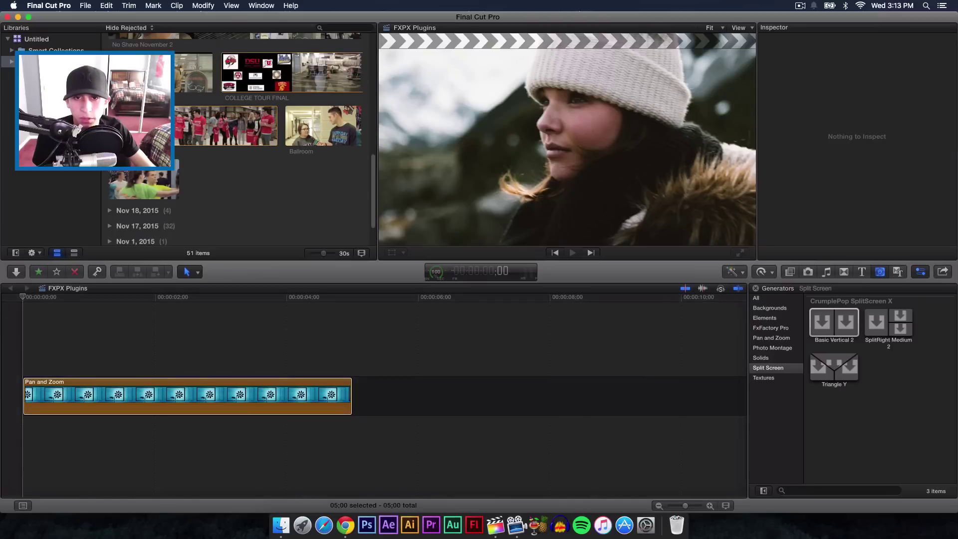
scroll(240, 140, "up", 5)
scroll(106, 173, "down", 5)
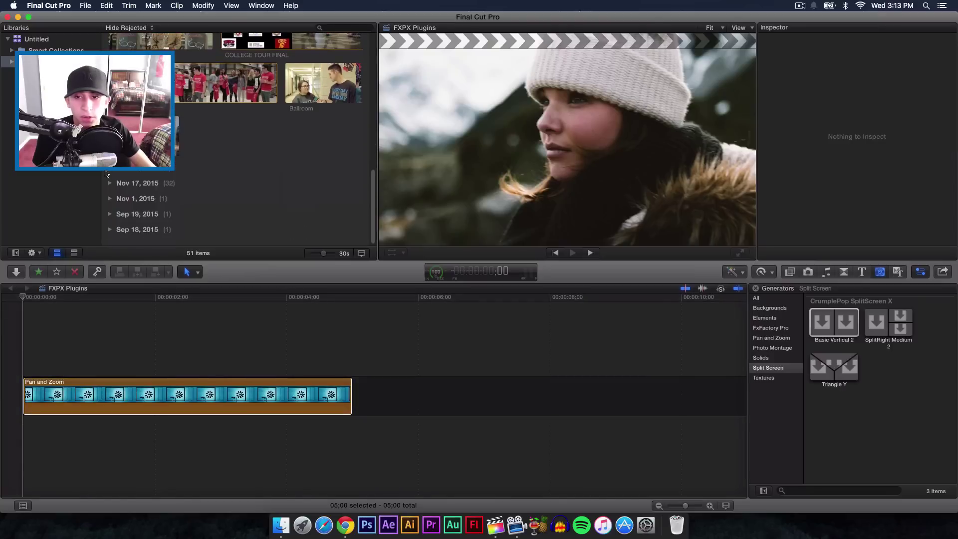
Step: Play the Pride Week clip, then undo to remove the Pan and Zoom clip
left_click(110, 173)
key("space")
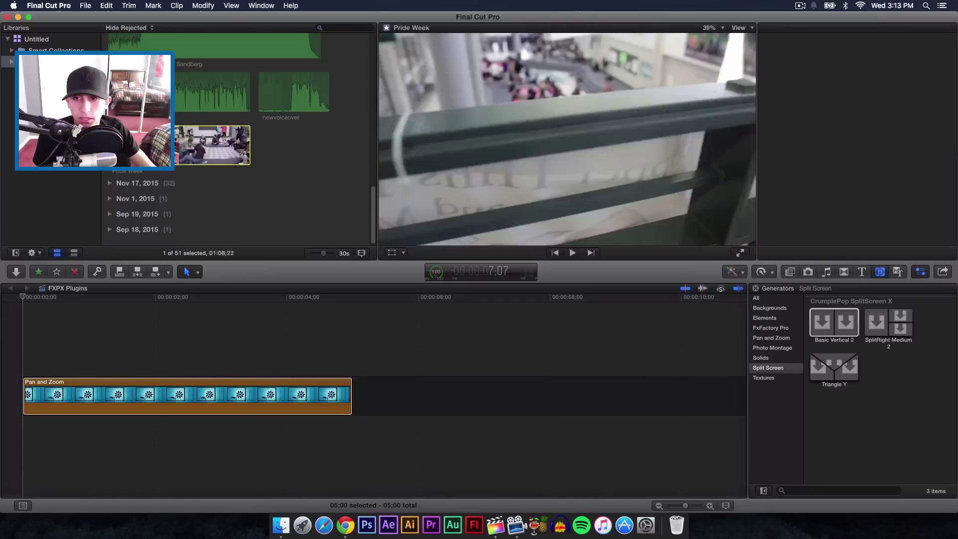
scroll(111, 187, "down", 2)
scroll(111, 187, "down", 6)
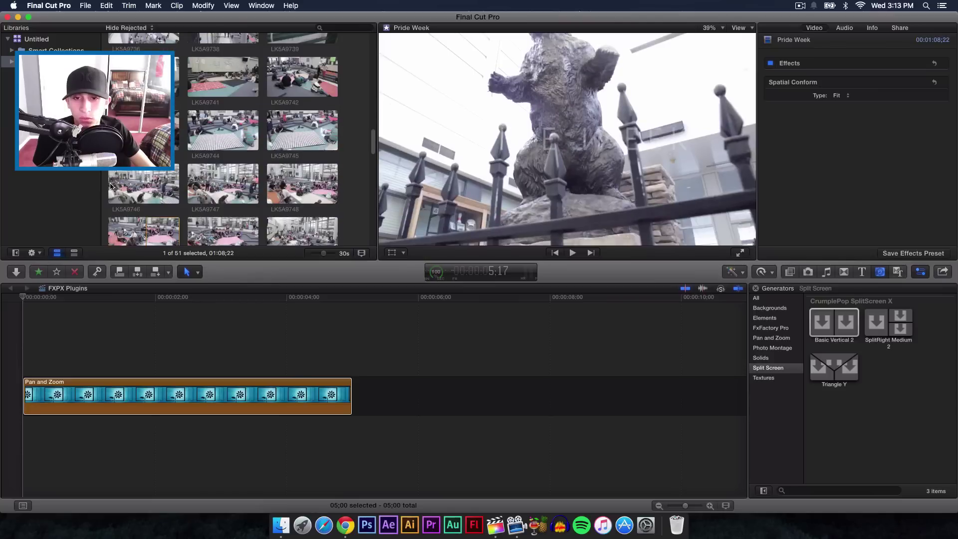
left_click(238, 397)
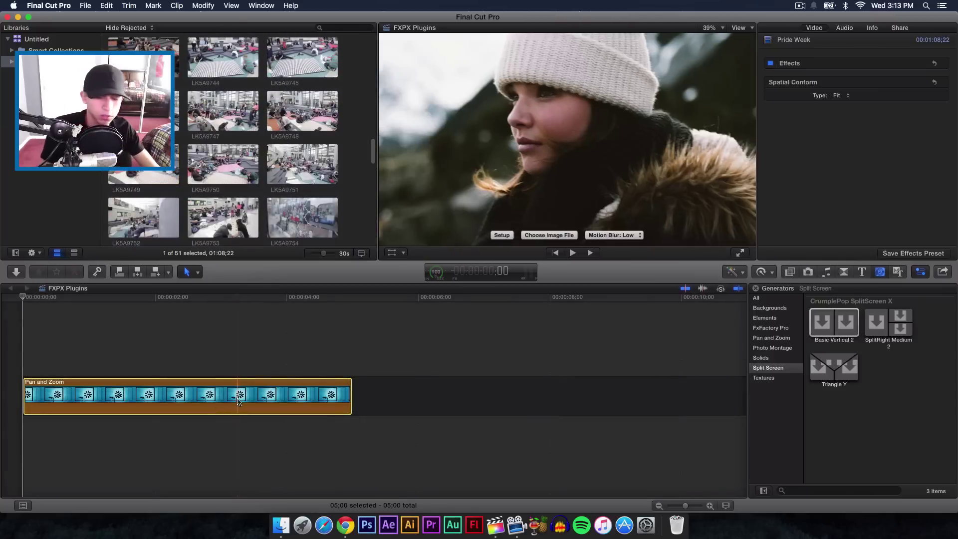
key("super+z")
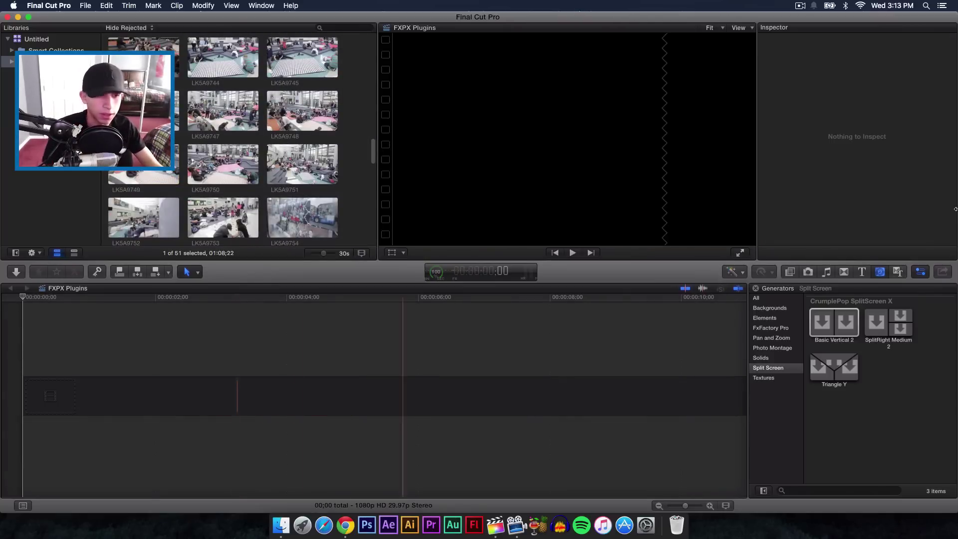
Step: Preview the Basic Vertical 2 and SplitRight Medium 2 generators
left_click(832, 326)
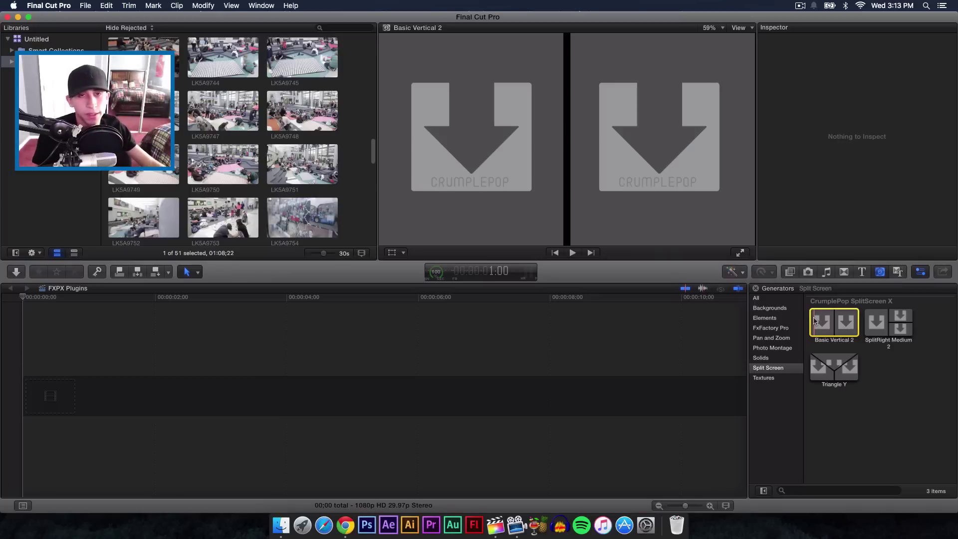
left_click(716, 342)
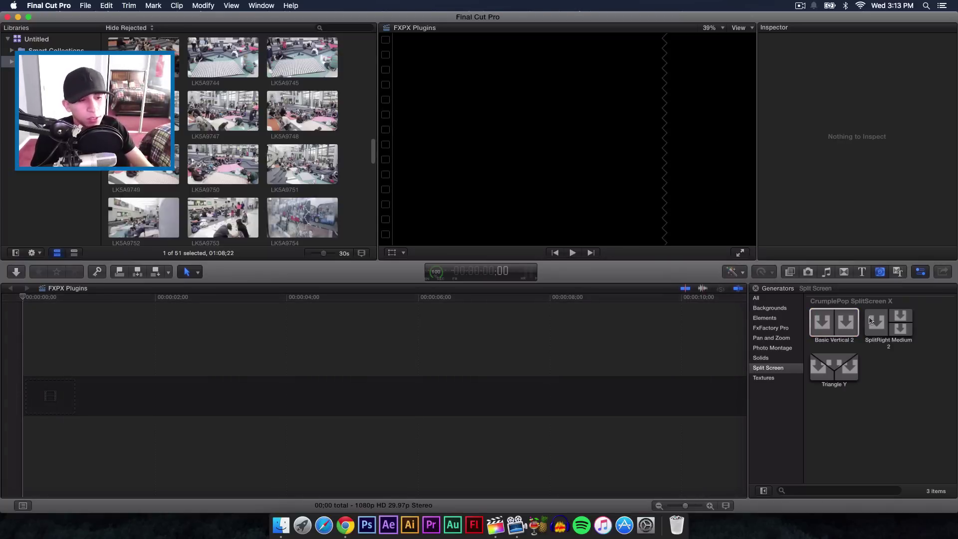
left_click(888, 322)
Step: Add Basic Vertical 2 to the timeline, fit it in view, and start picking its left clip
left_click_drag(827, 324, 58, 390)
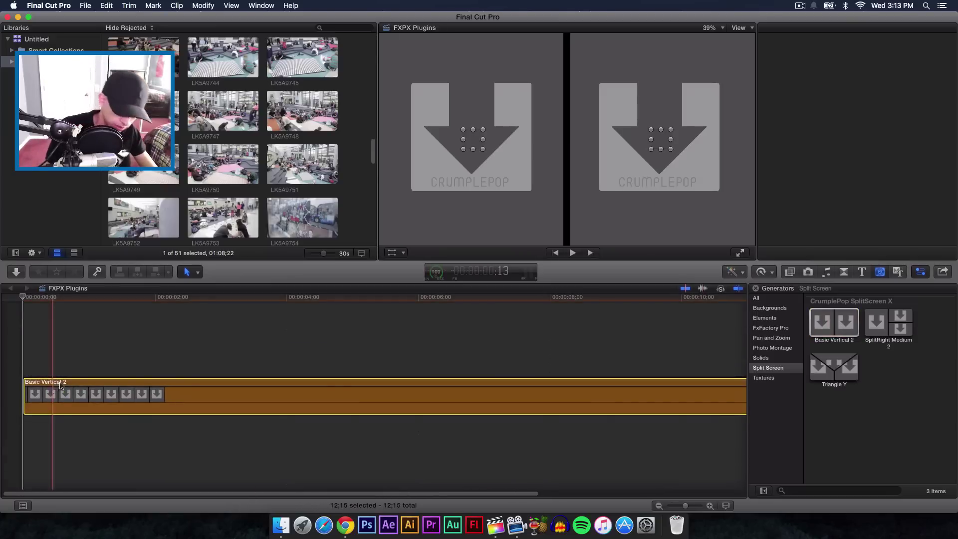
key("cmd+4")
key("shift+z")
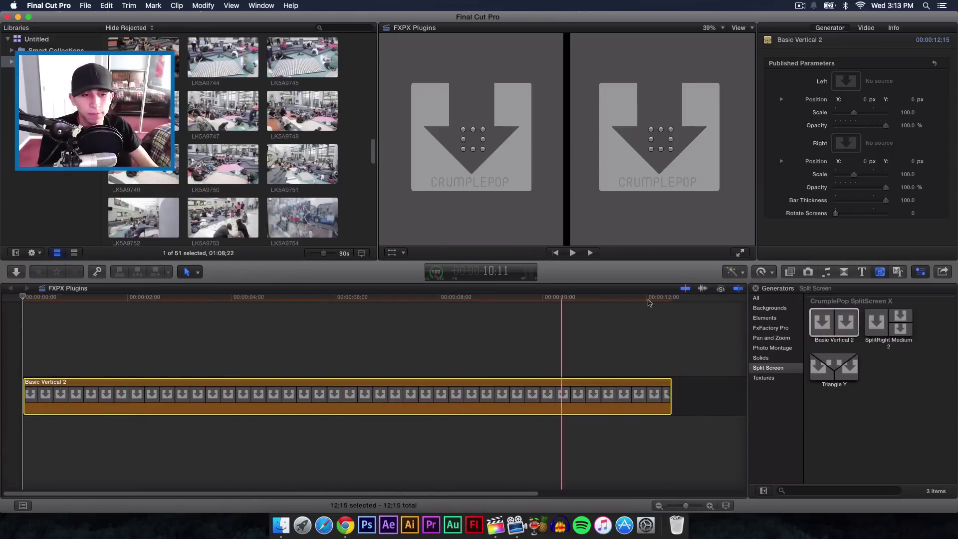
key("End")
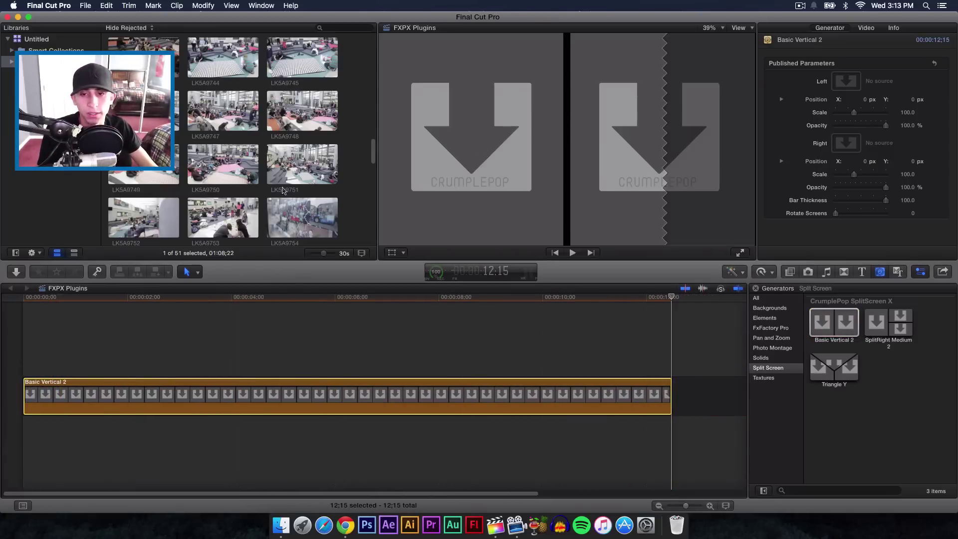
left_click(229, 162)
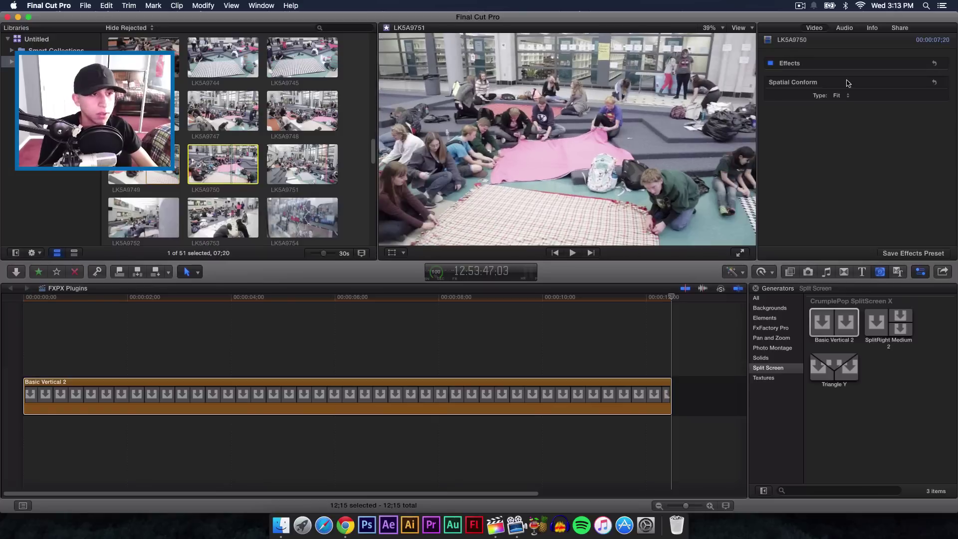
left_click(449, 397)
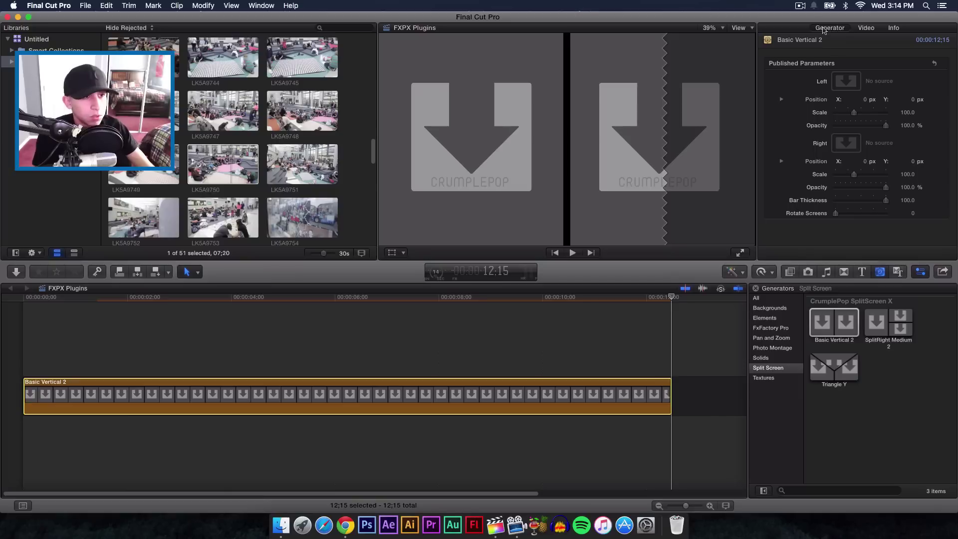
left_click(843, 81)
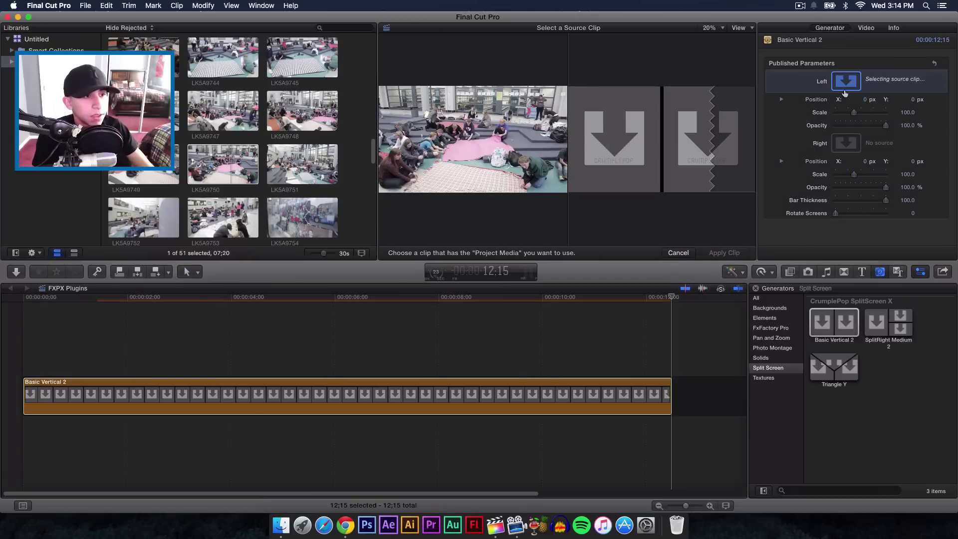
Step: Apply LK5A9748 to the left panel and LK5A9743 to the right panel
left_click(290, 112)
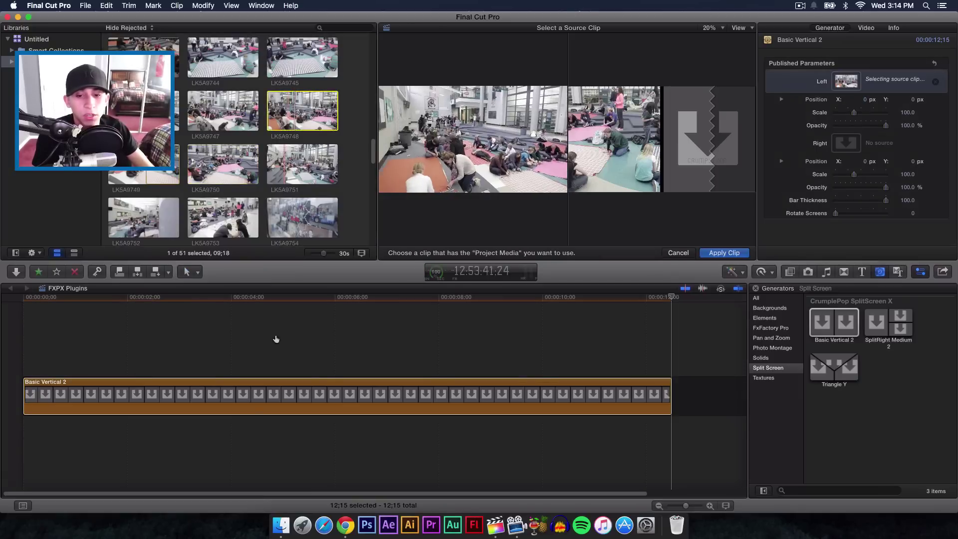
left_click(194, 348)
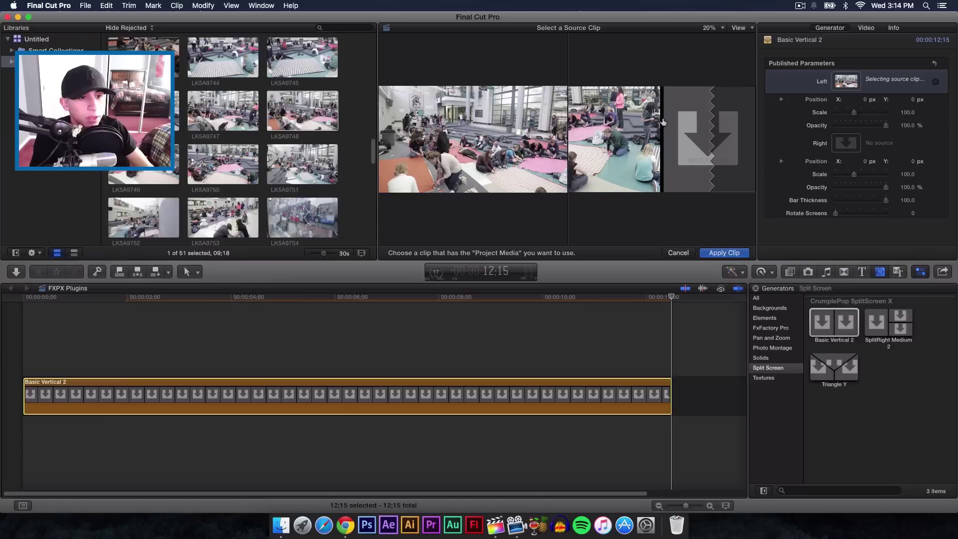
left_click(724, 253)
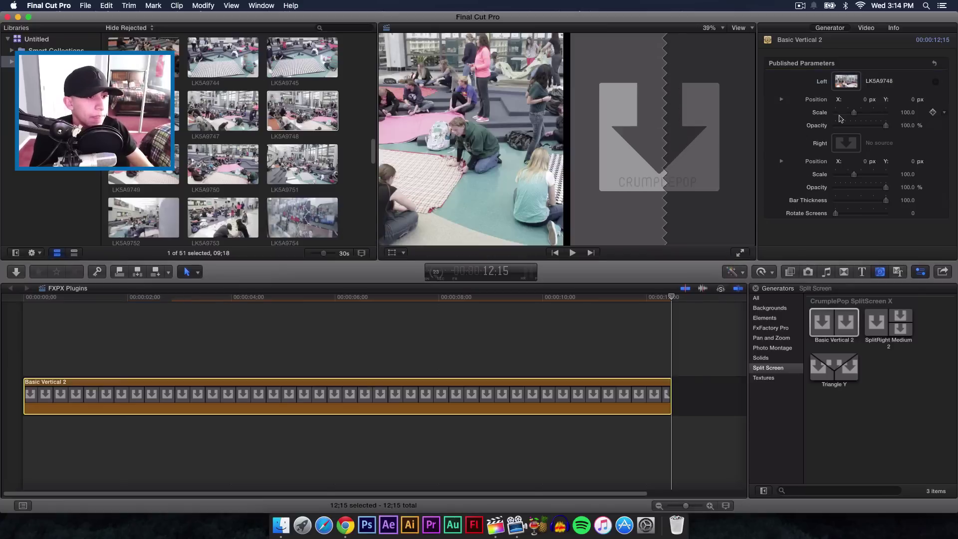
left_click(843, 144)
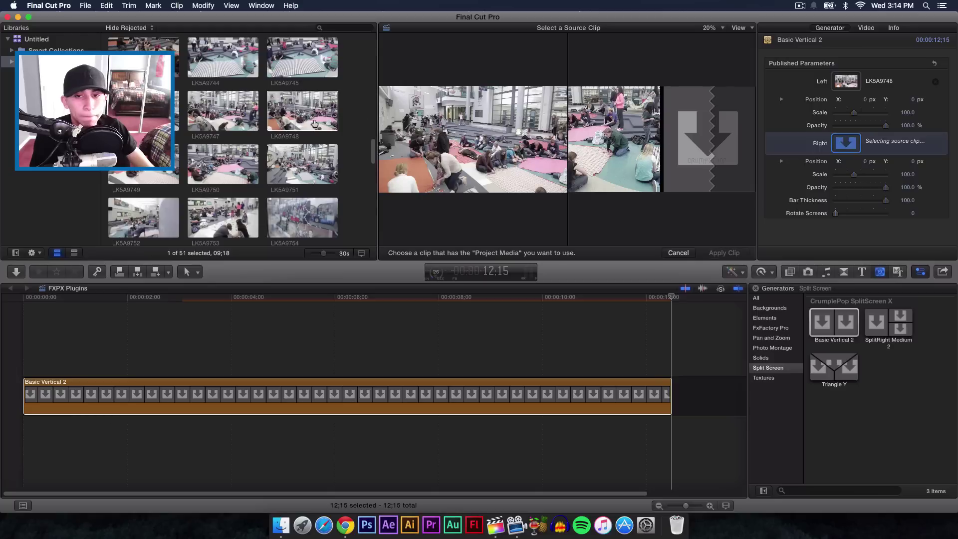
left_click(149, 44)
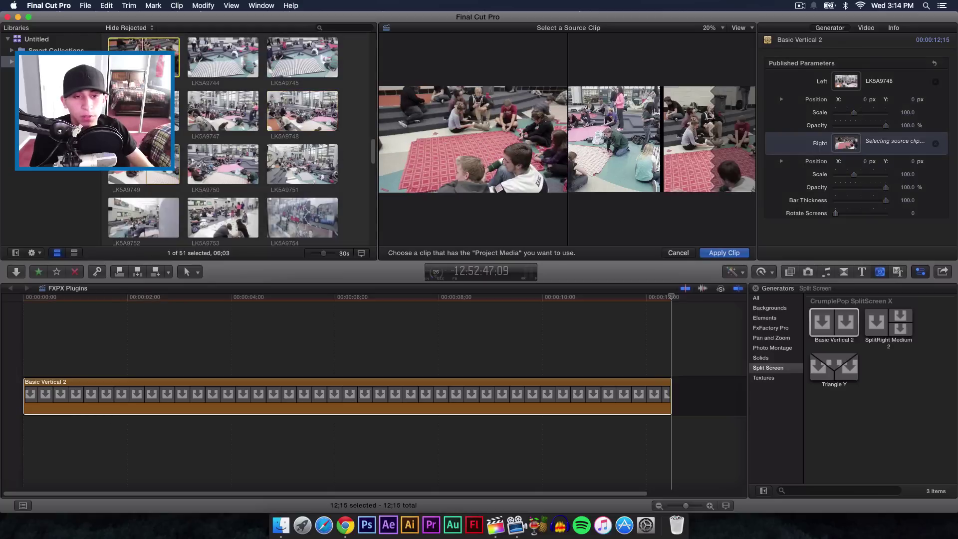
left_click(724, 252)
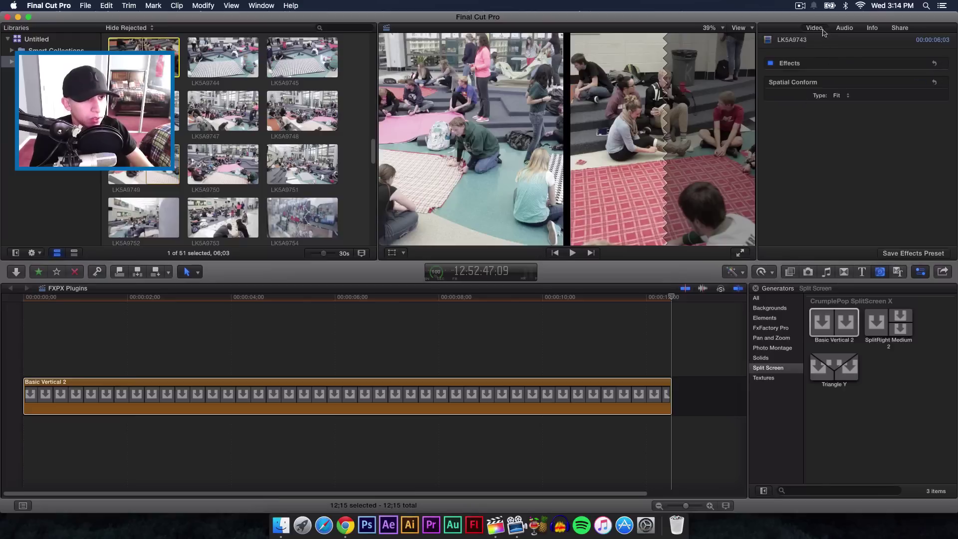
Step: Play the filled split screen back from the timeline start
left_click(348, 373)
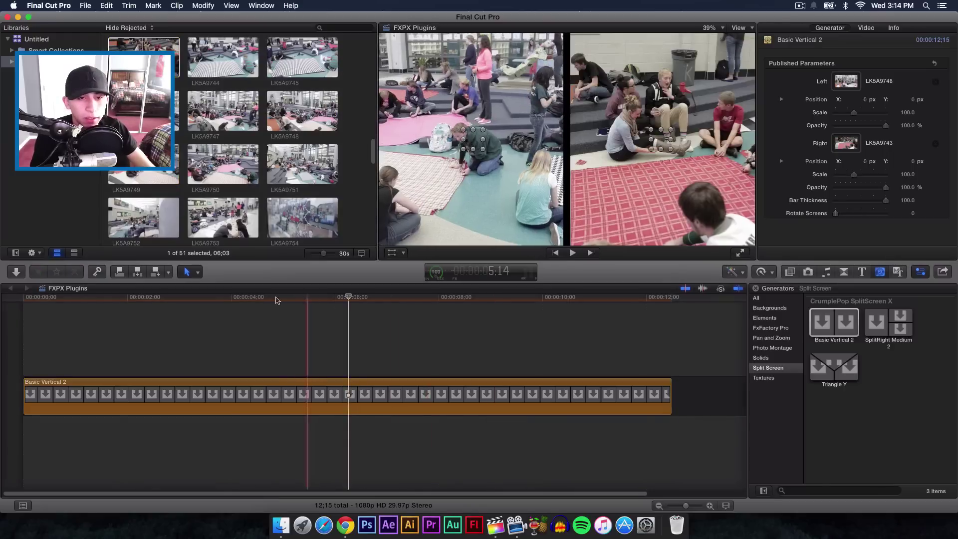
key("Home")
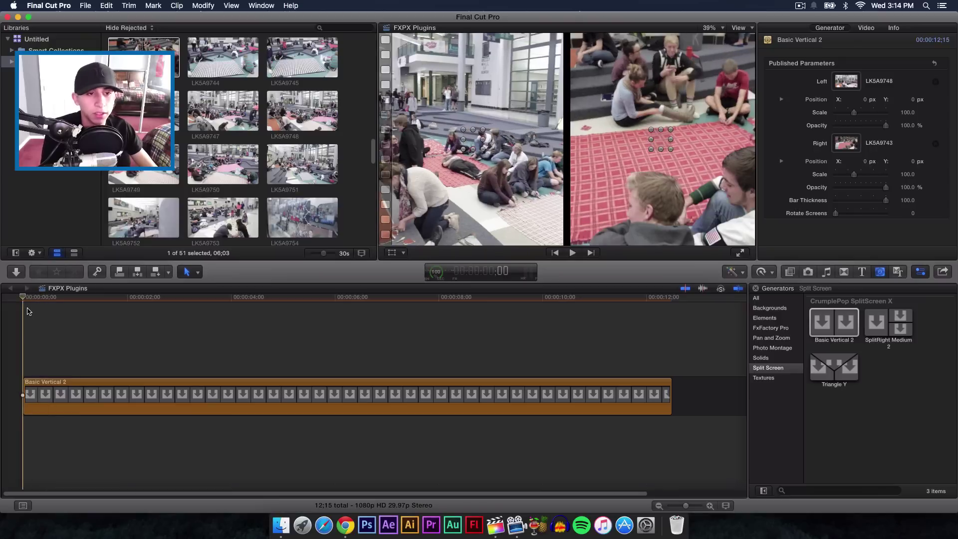
key("space")
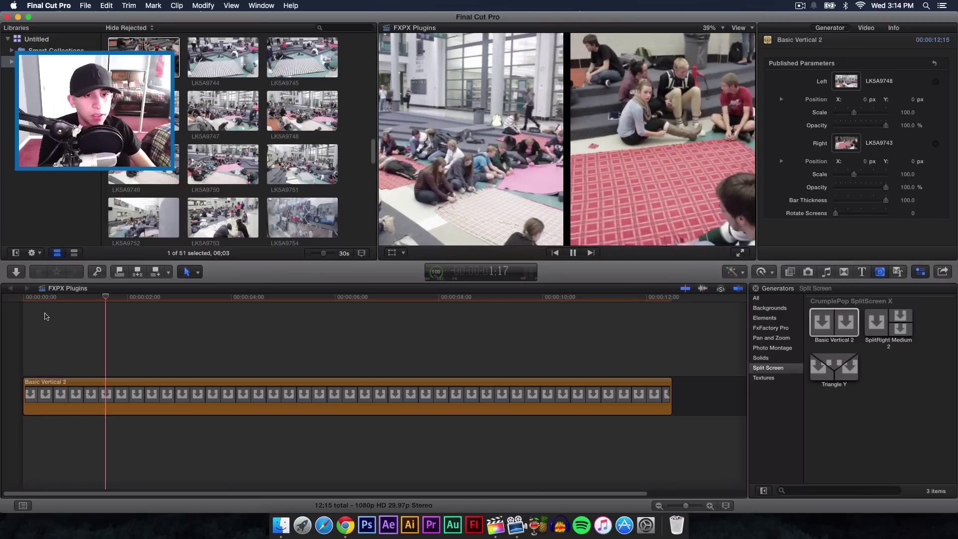
key("space")
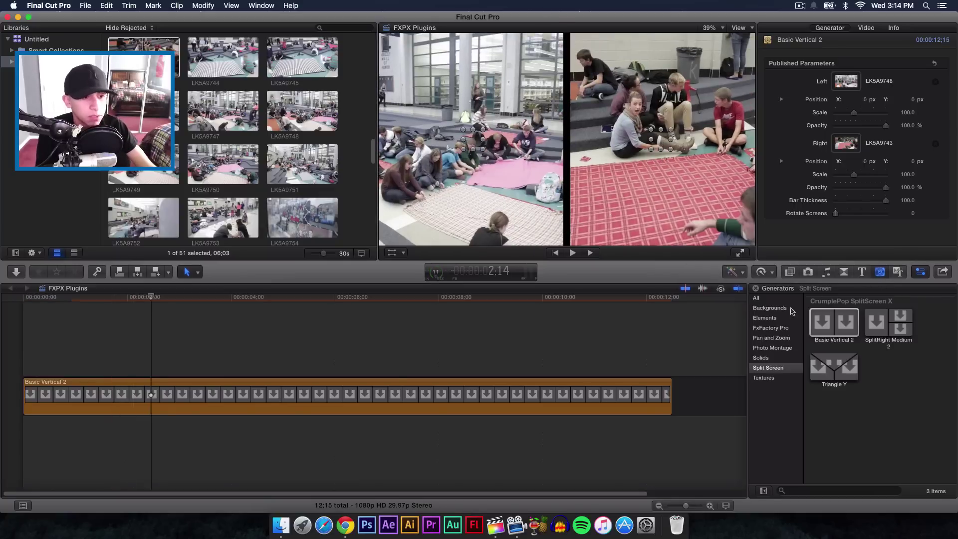
Step: Add a Whites solid beneath the split screen and extend it to 12;15
left_click(761, 357)
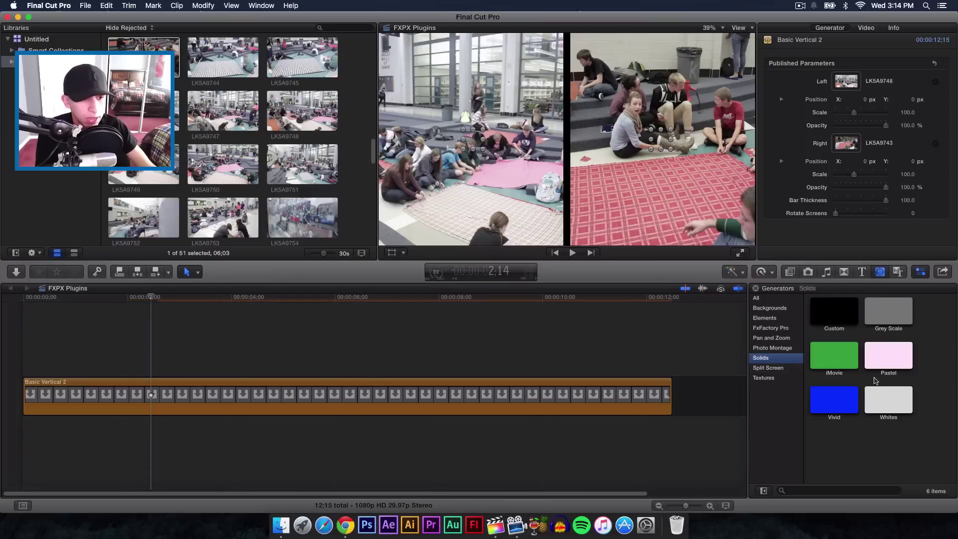
left_click_drag(888, 399, 25, 441)
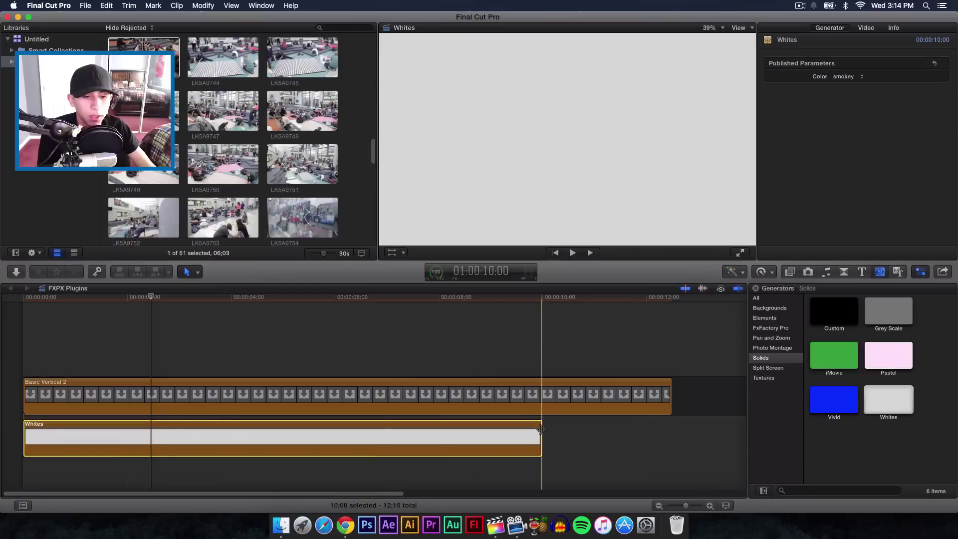
left_click_drag(541, 429, 672, 420)
left_click(645, 427)
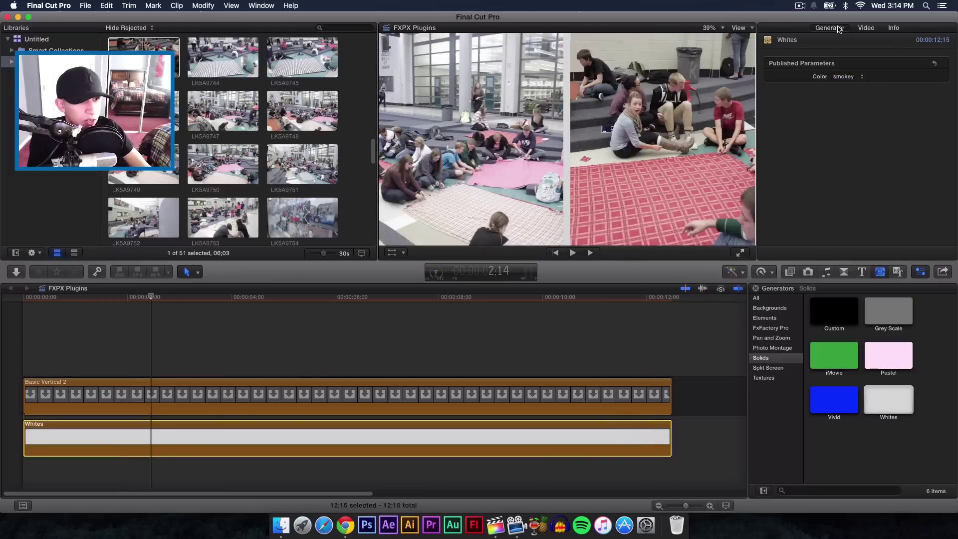
Step: Try mint, ivory and cream for the solid, then settle on bright white
left_click(842, 78)
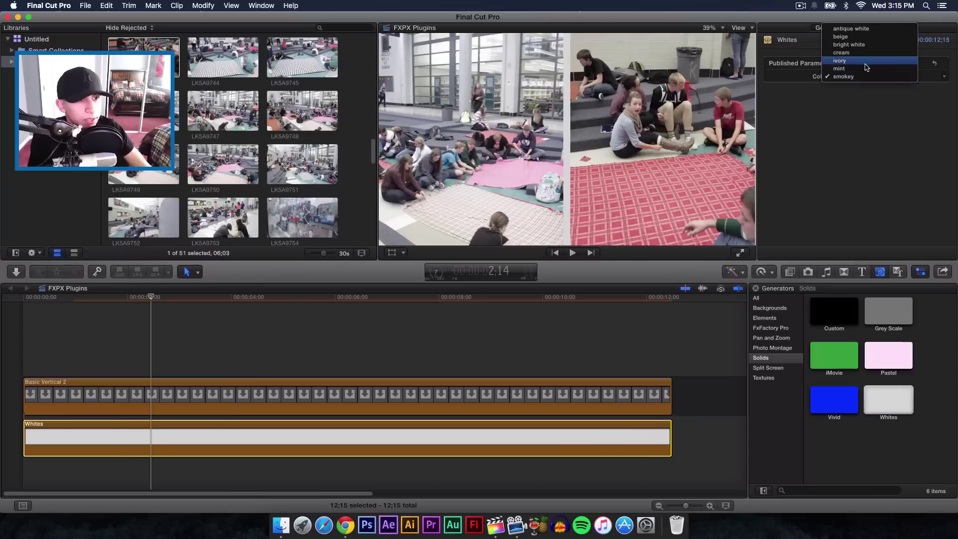
left_click(839, 68)
left_click(845, 78)
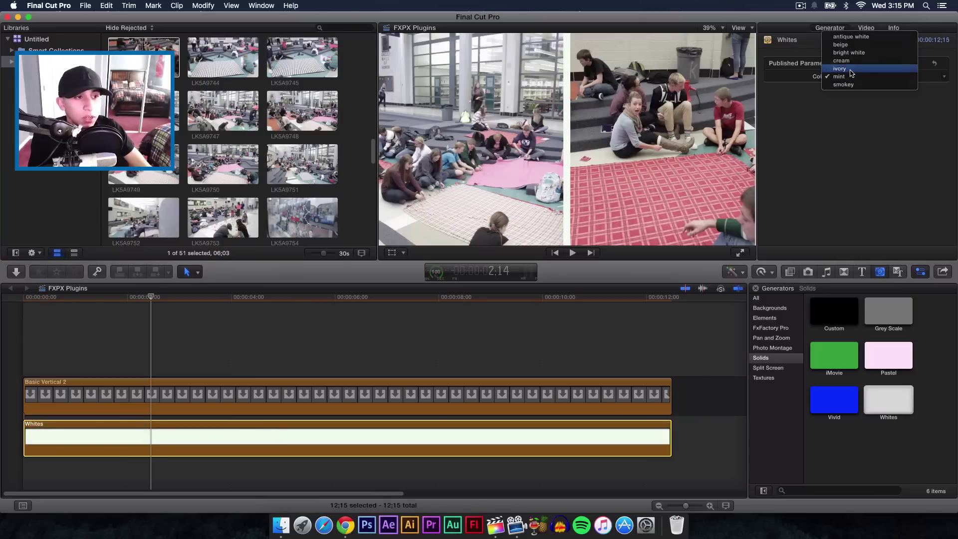
left_click(850, 70)
left_click(848, 76)
left_click(848, 68)
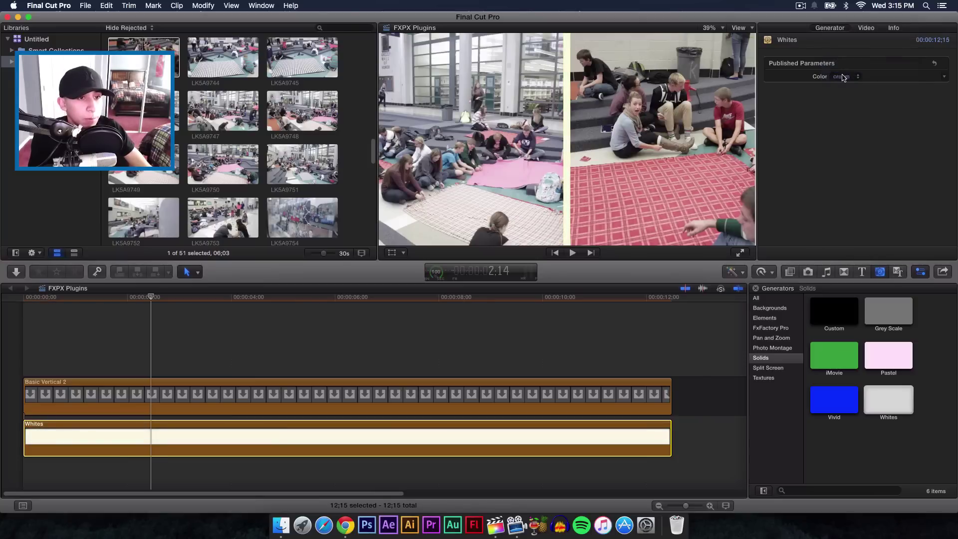
left_click(842, 77)
left_click(843, 68)
Step: Play the split screen over white from the start and lower the left clip's opacity
left_click(22, 300)
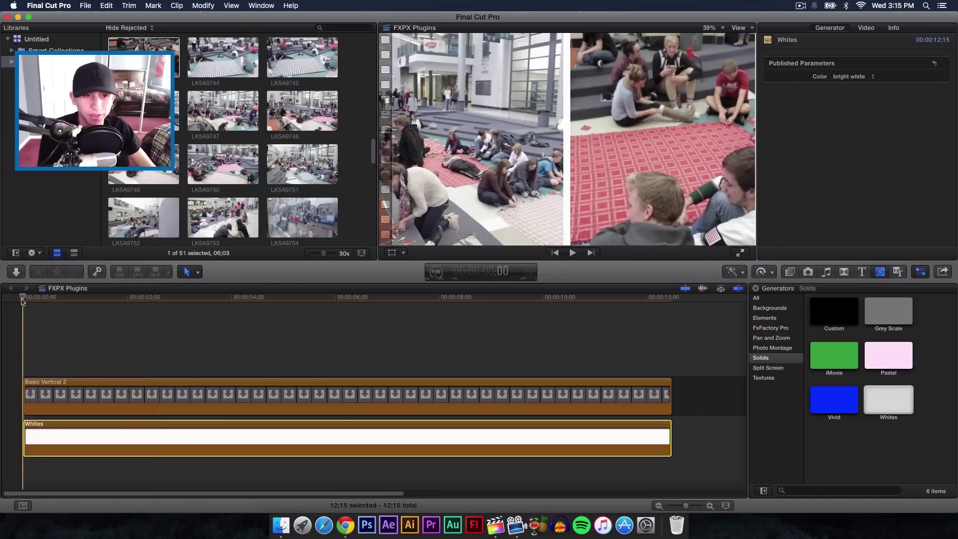
key("space")
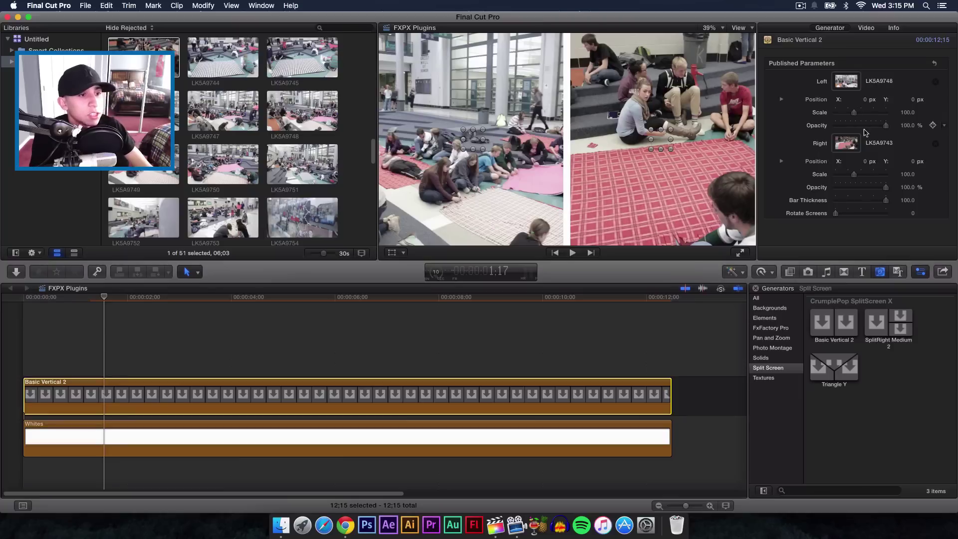
mouse_move(873, 128)
left_mouse_down()
mouse_move(862, 128)
mouse_move(886, 128)
left_mouse_up()
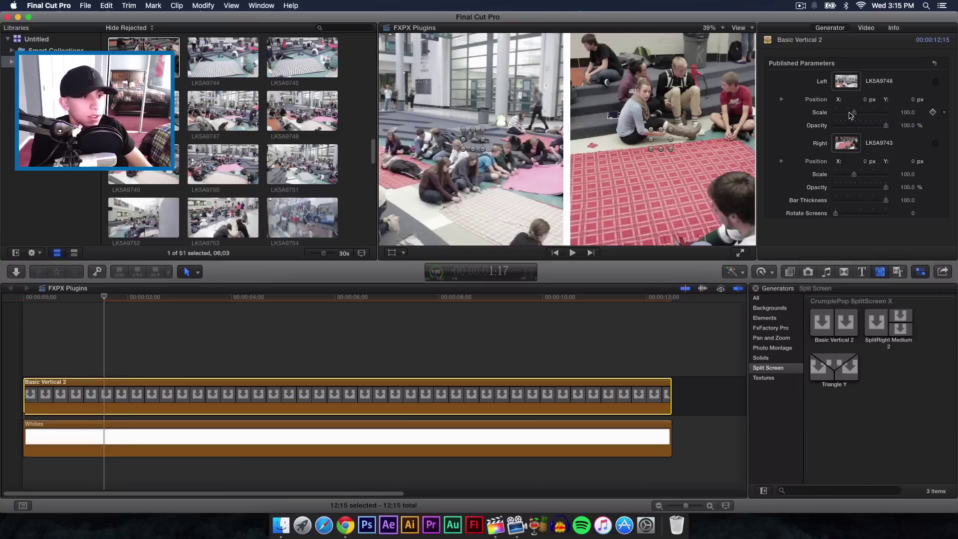
Step: Scale the split-screen halves to 95 and set the bar thickness to 60
mouse_move(853, 116)
left_mouse_down()
mouse_move(841, 114)
mouse_move(854, 114)
left_mouse_up()
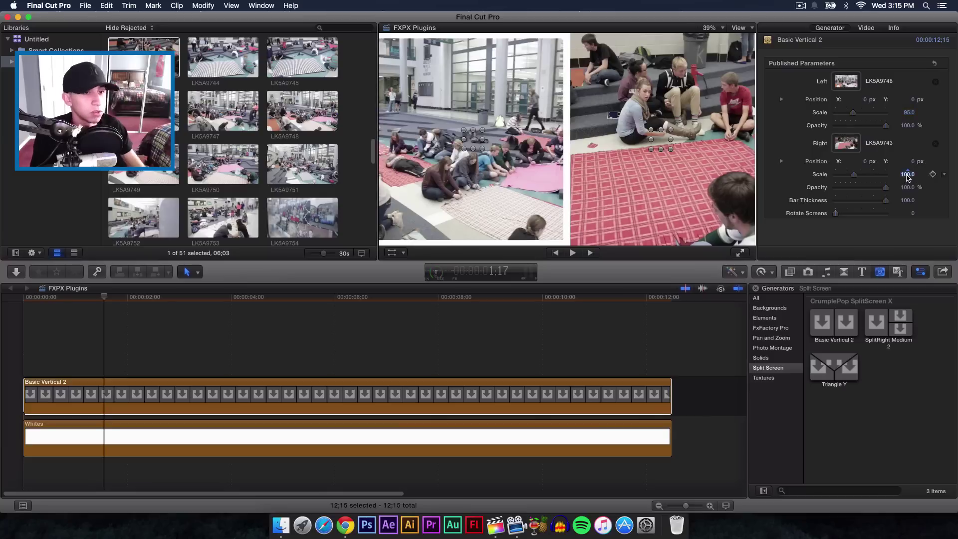
type("95")
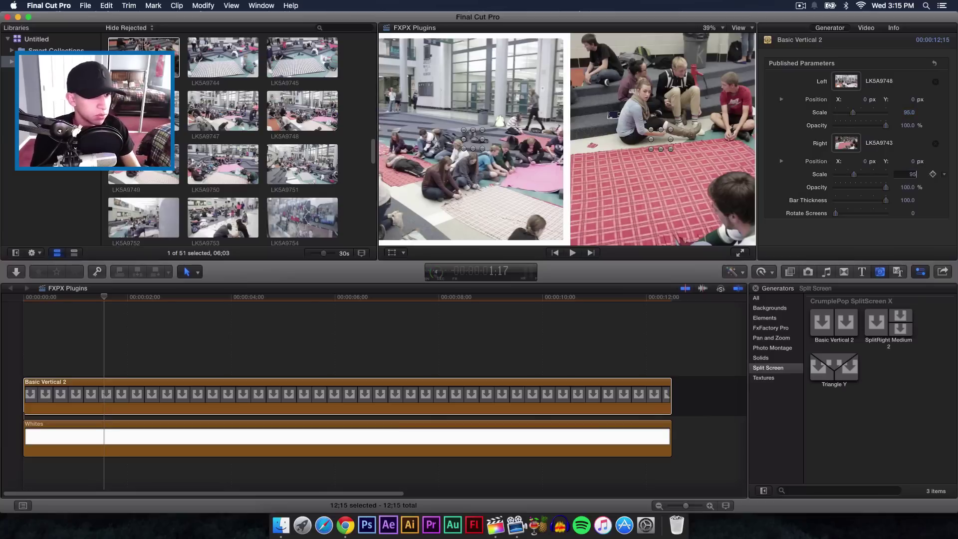
key("Return")
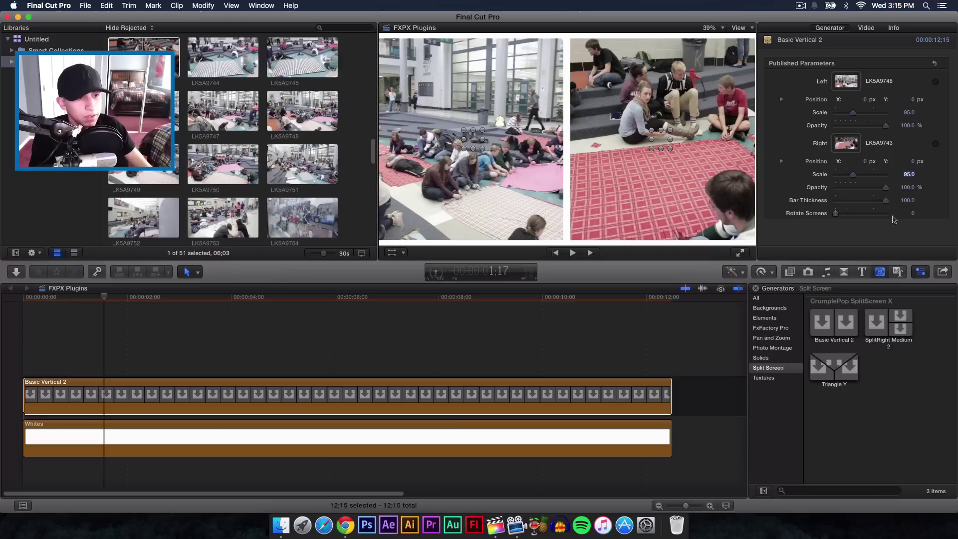
mouse_move(885, 200)
left_mouse_down()
mouse_move(821, 200)
mouse_move(870, 200)
left_mouse_up()
left_click(907, 200)
type("60")
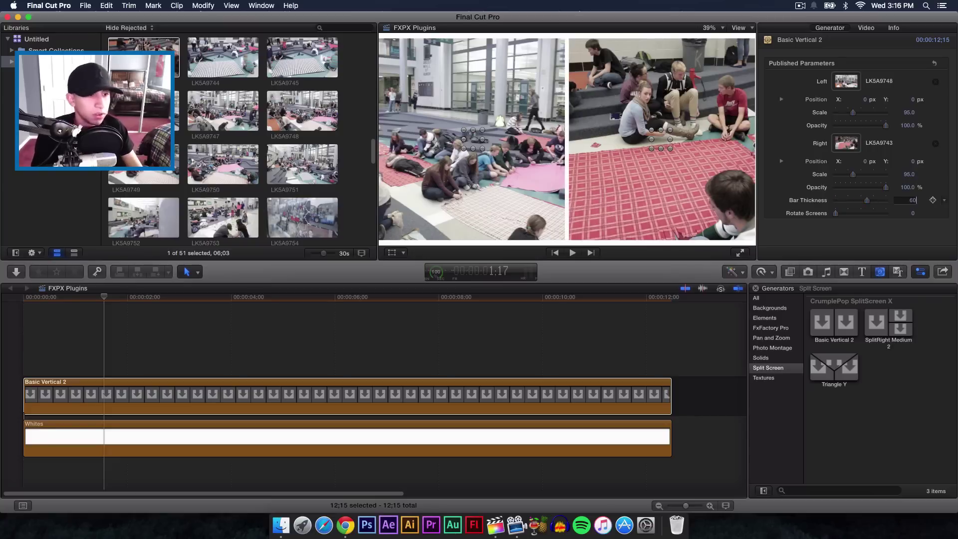
key("Return")
mouse_move(885, 188)
left_mouse_down()
mouse_move(870, 189)
mouse_move(893, 189)
left_mouse_up()
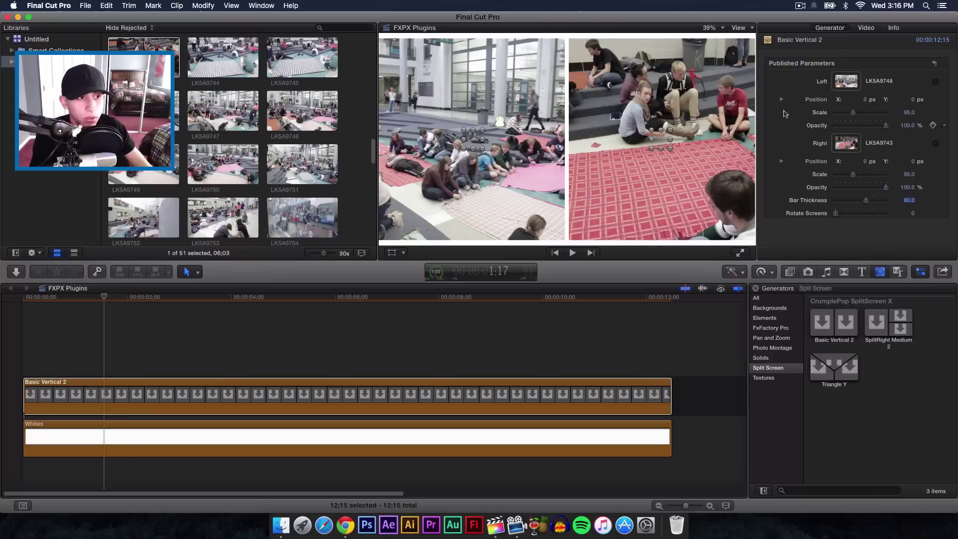
Step: Test a diagonal screen rotation in playback, then reset rotation to 0
mouse_move(837, 216)
left_mouse_down()
mouse_move(858, 214)
mouse_move(841, 215)
left_mouse_up()
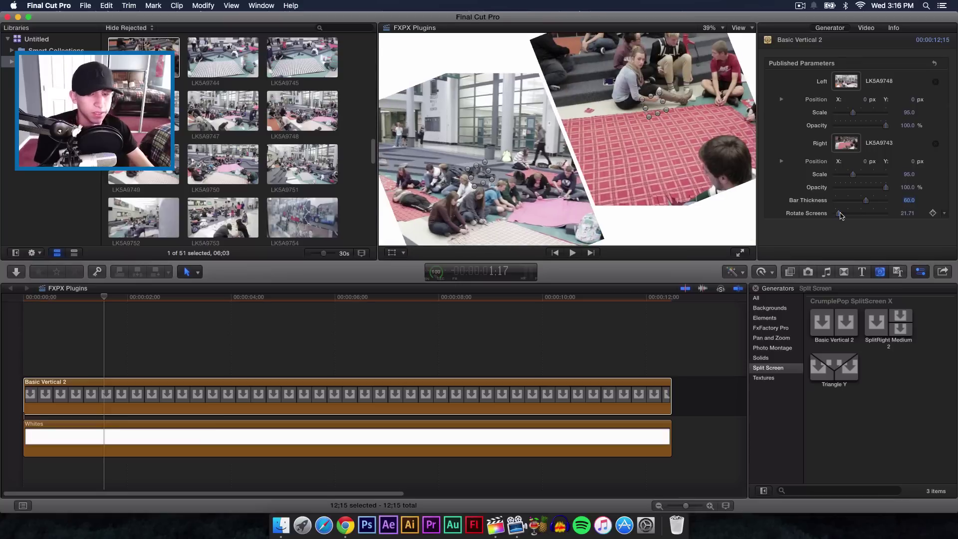
key("space")
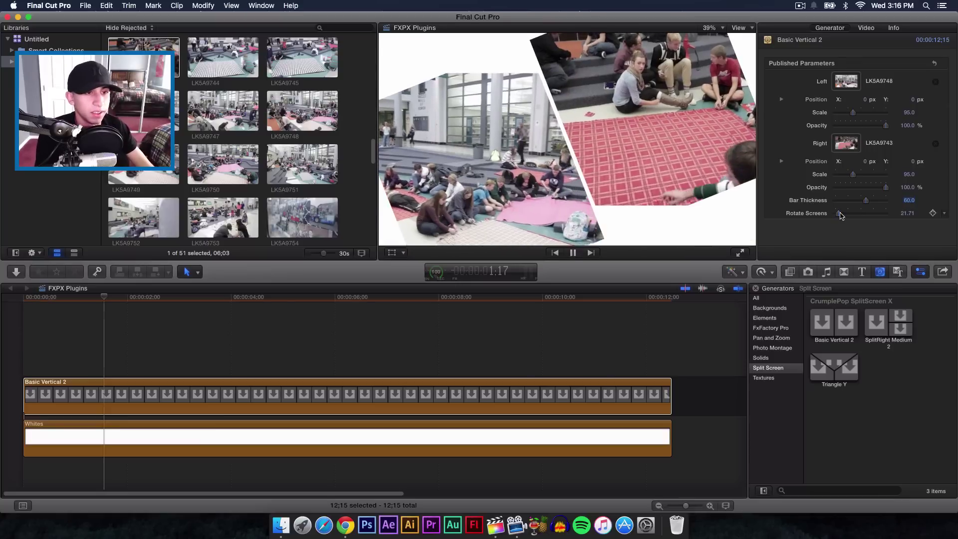
left_click_drag(840, 215, 827, 214)
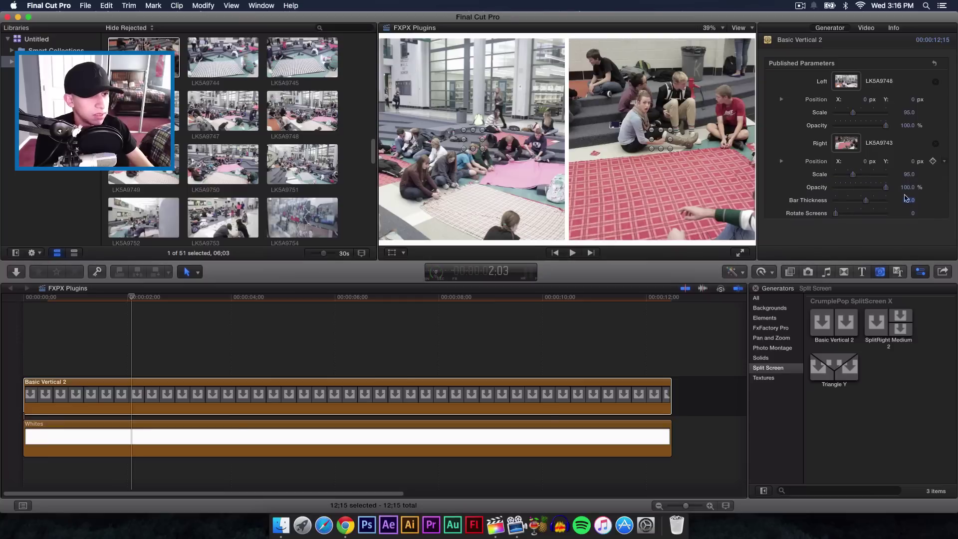
left_click(54, 307)
key("space")
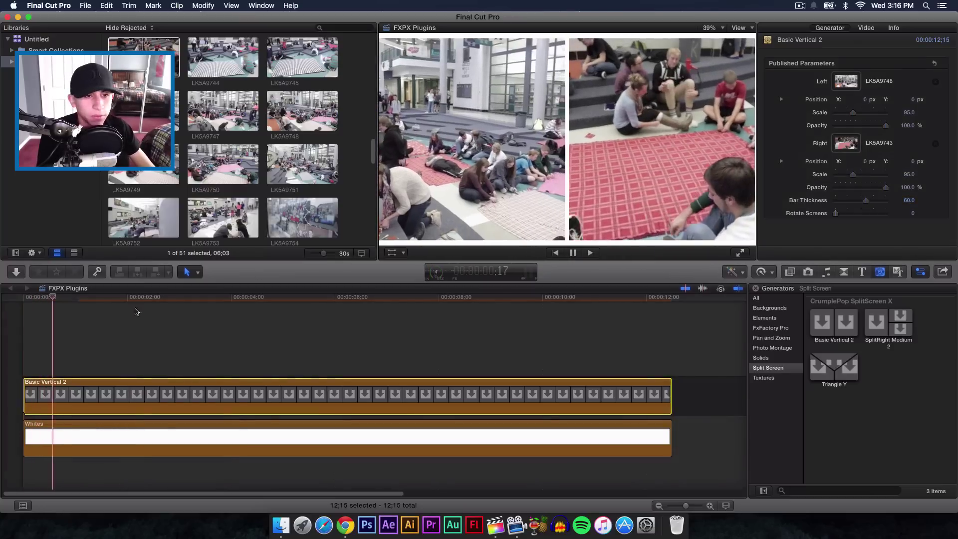
Step: Replace the clips with SplitRight Medium 2 and apply LK5A9748 to its left panel
key("super+z")
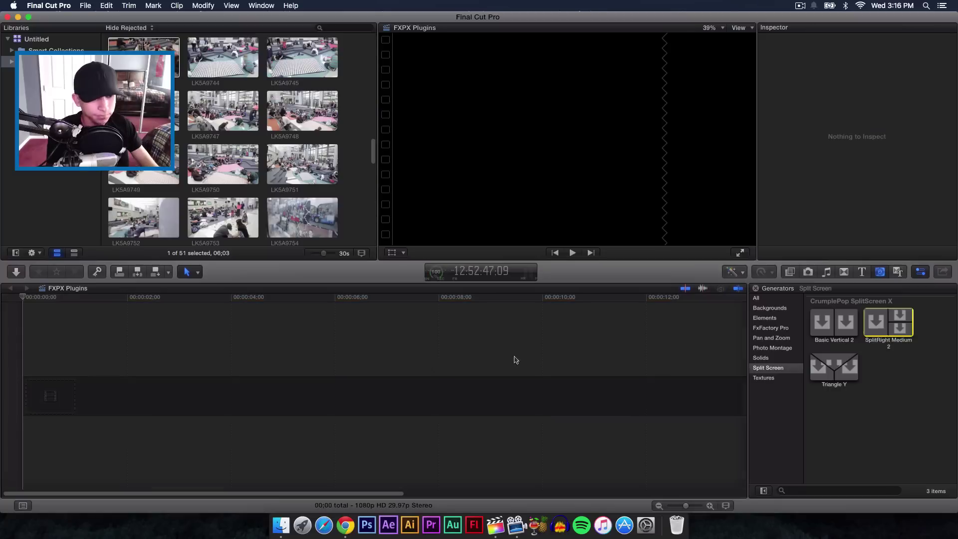
key("e")
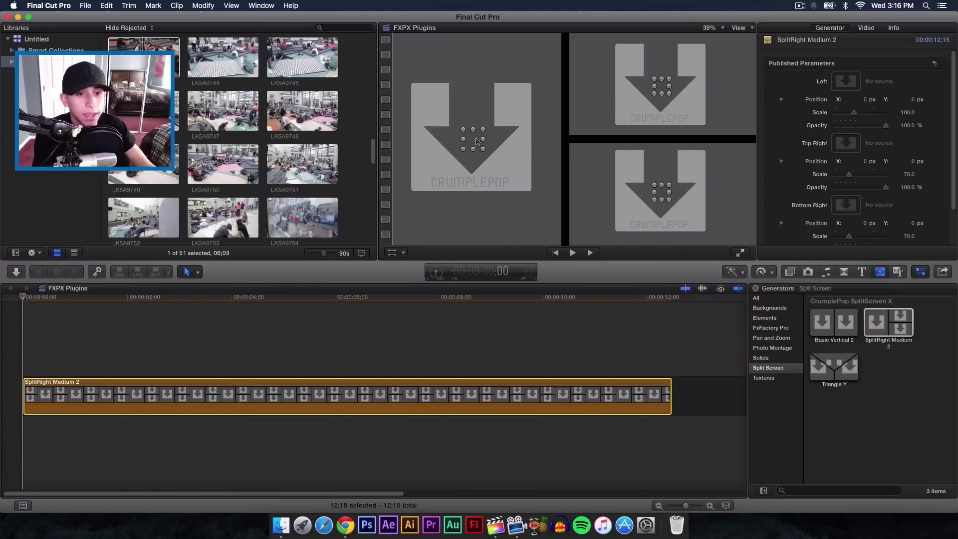
left_click(846, 81)
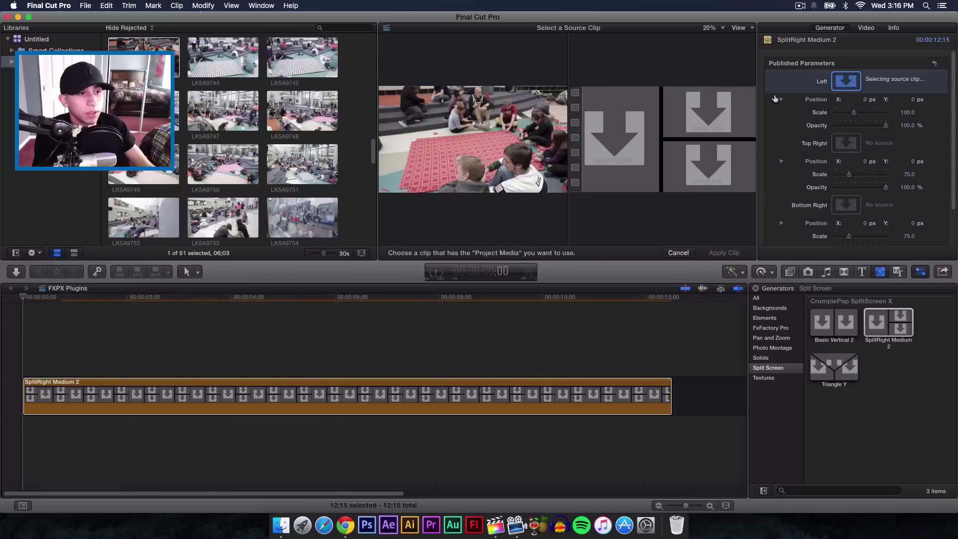
left_click(308, 131)
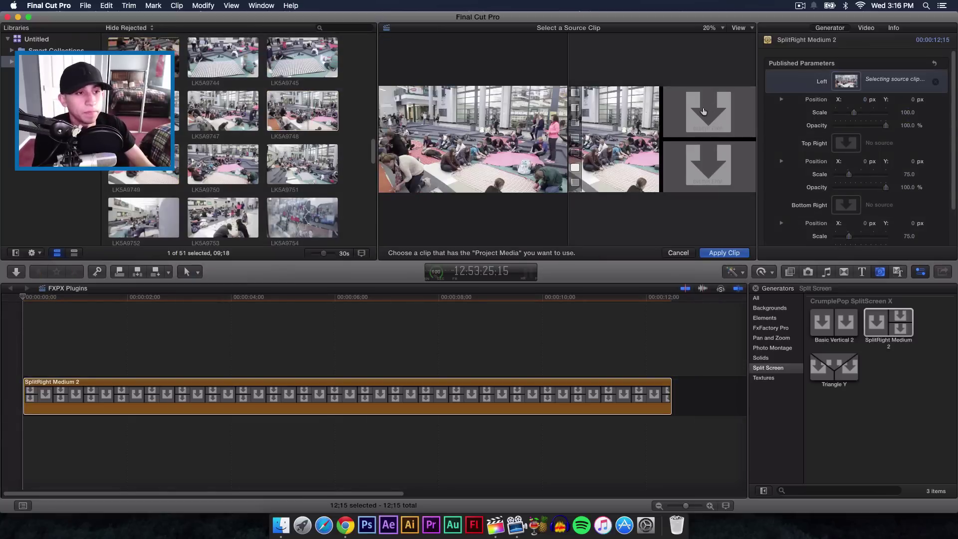
left_click(722, 253)
Step: Apply LK5A9752 to the top right panel and LK5A9744 to the bottom right
left_click(846, 143)
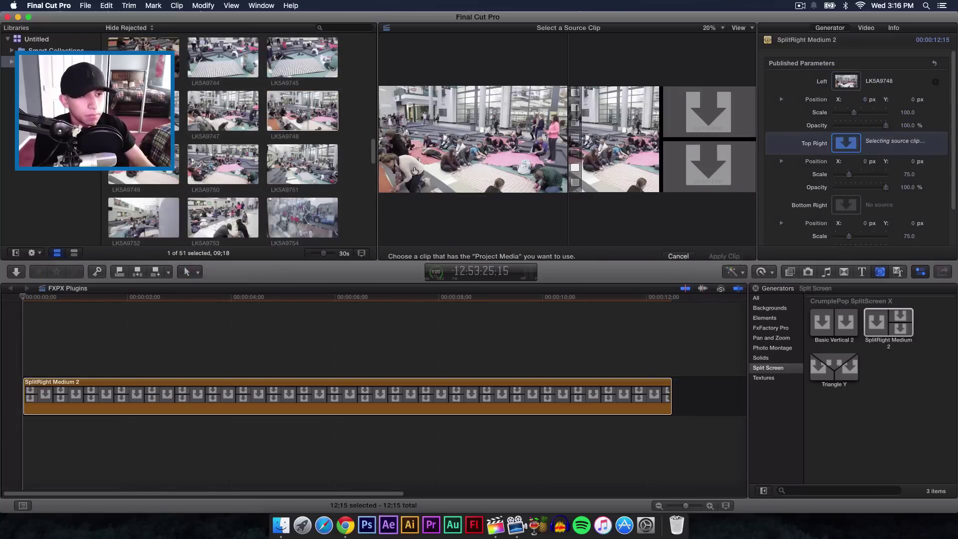
left_click(150, 210)
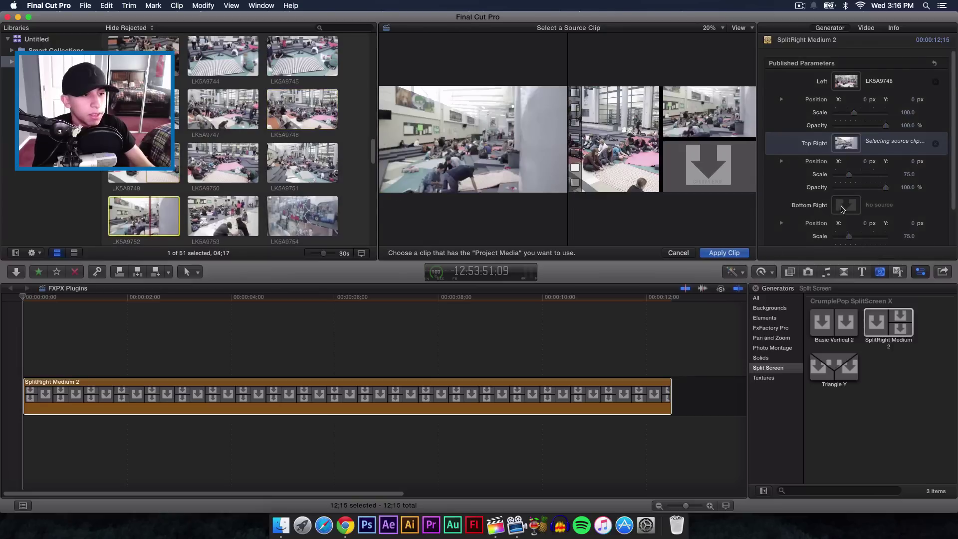
key("Return")
left_click(663, 198)
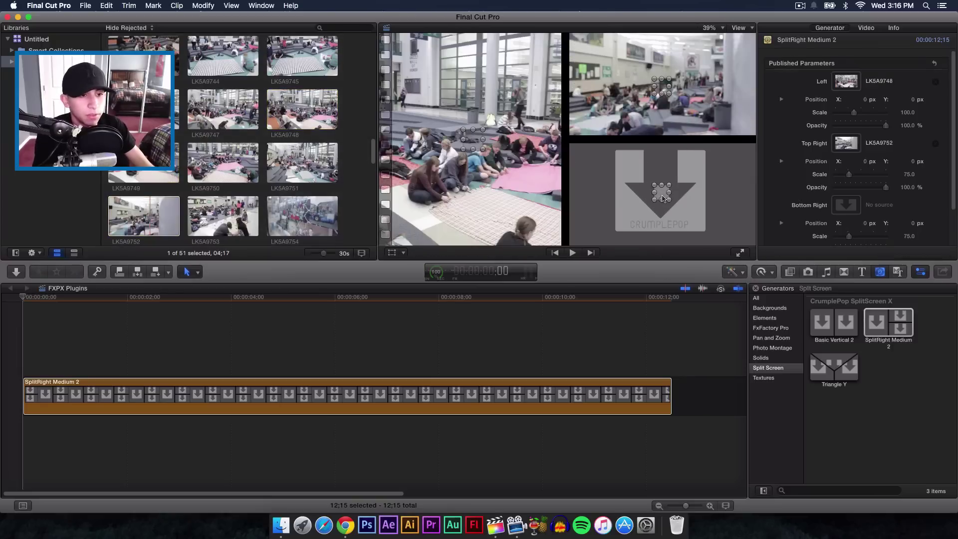
left_click(851, 205)
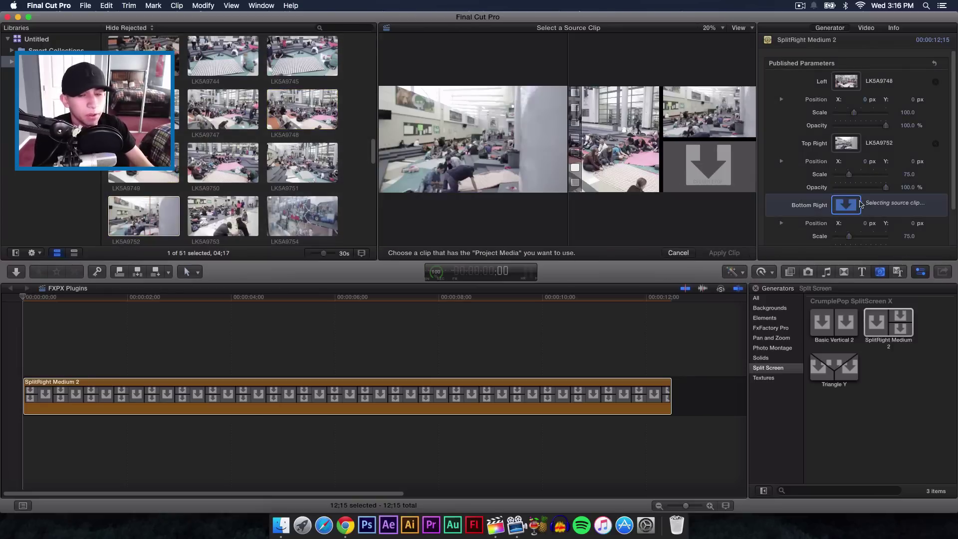
left_click(235, 56)
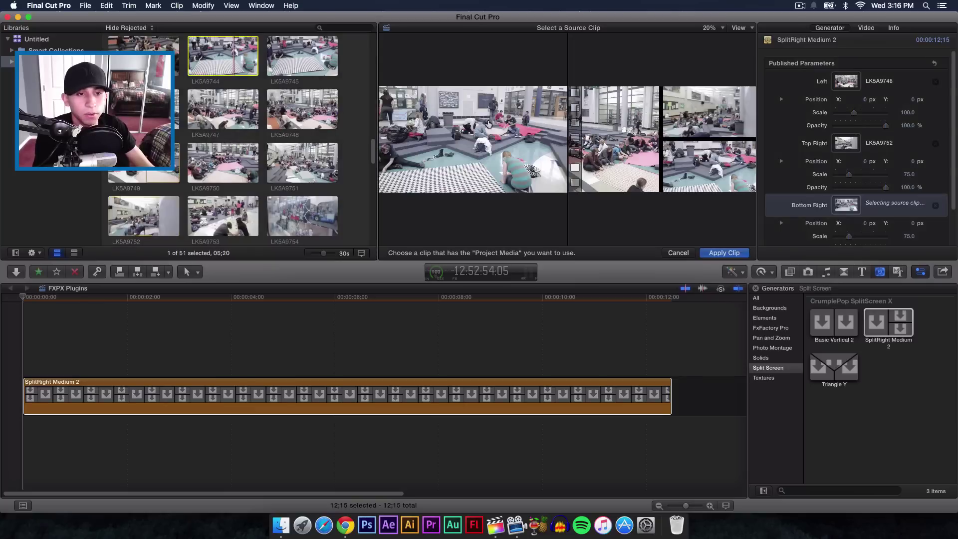
left_click(733, 252)
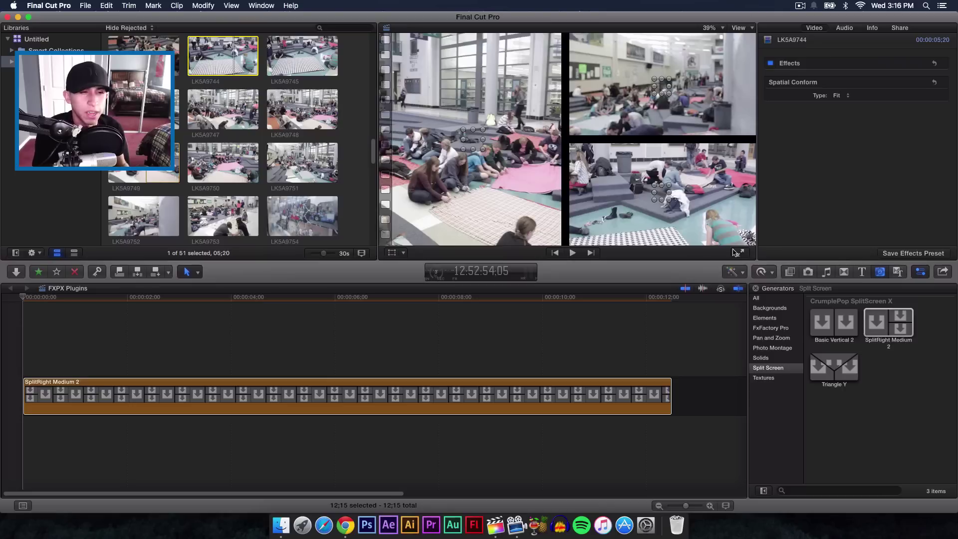
Step: Add a Whites solid beneath the split screen and set it to bright white
left_click(241, 303)
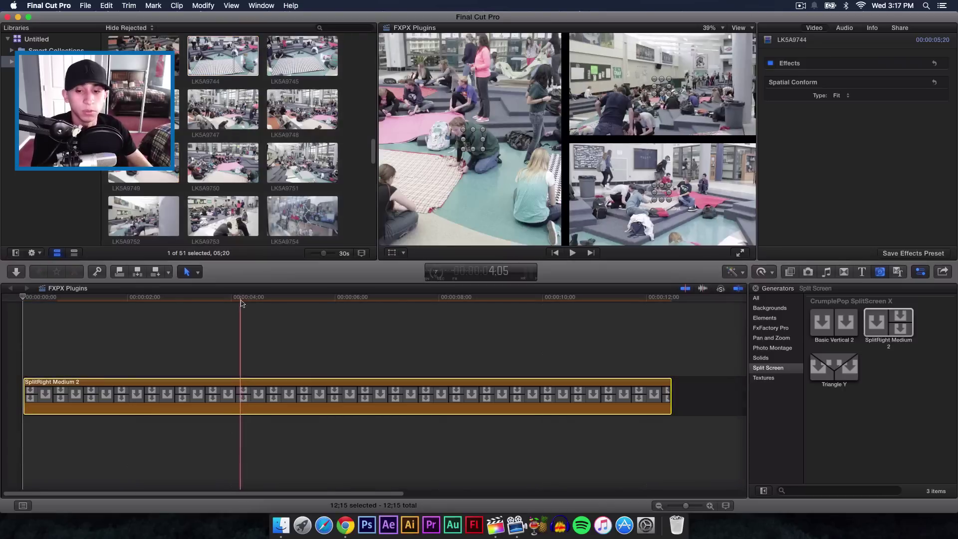
scroll(898, 203, "down", 5)
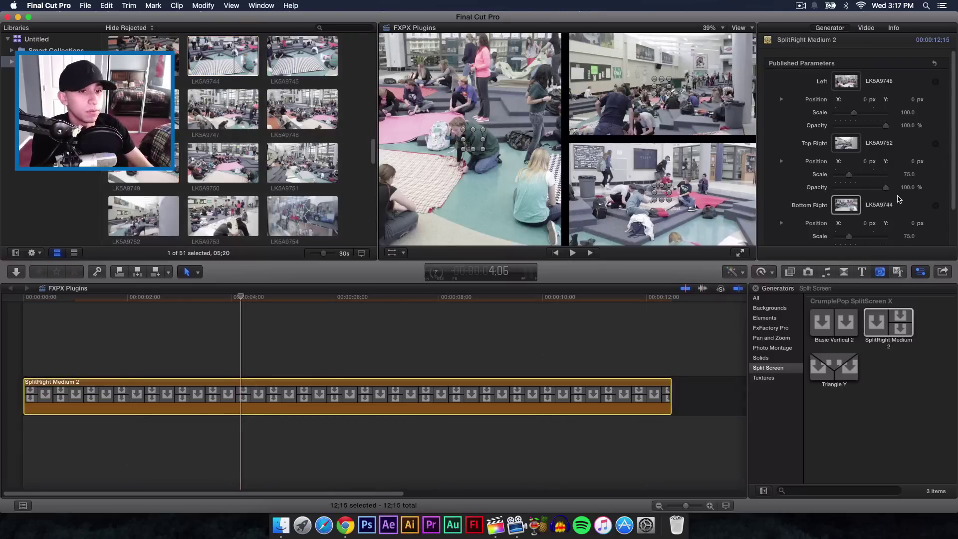
scroll(918, 202, "down", 1)
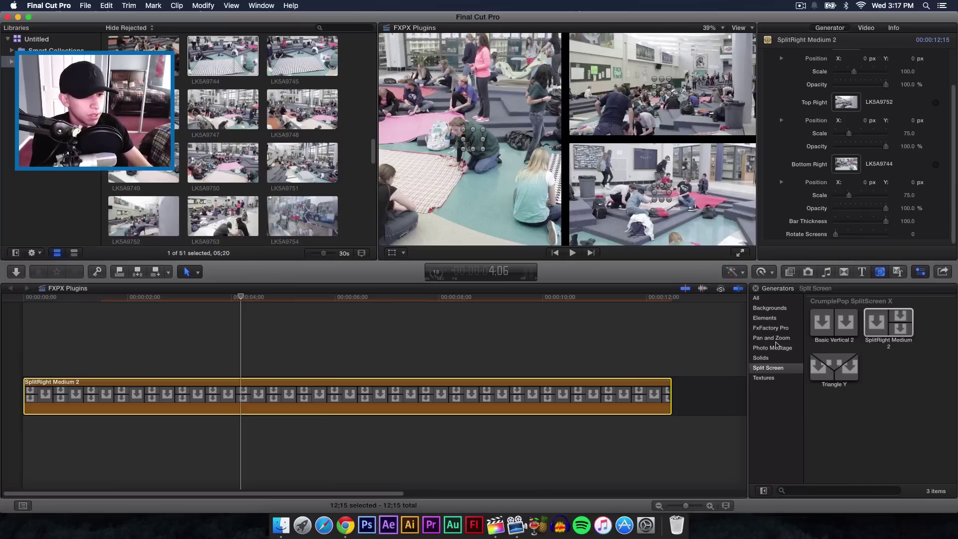
left_click(762, 358)
left_click_drag(887, 399, 54, 433)
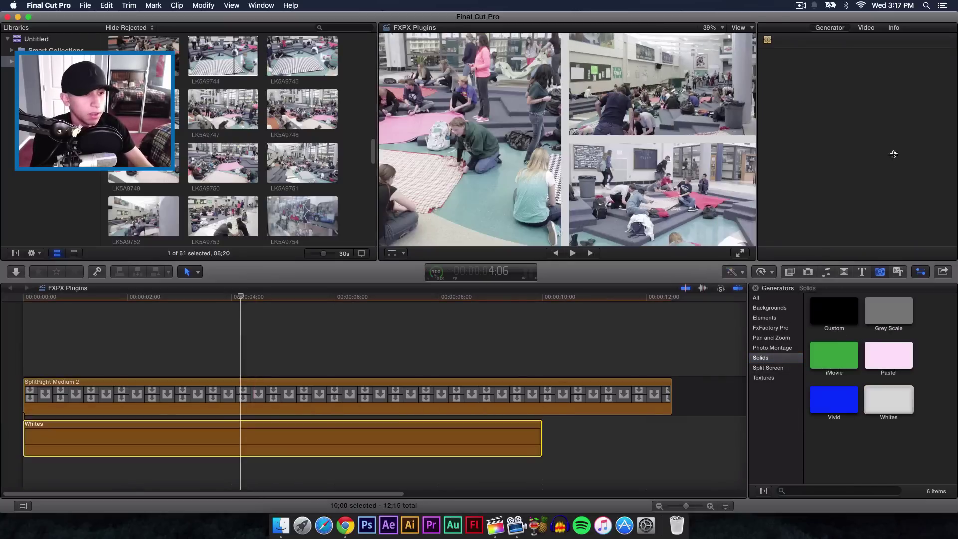
left_click(854, 77)
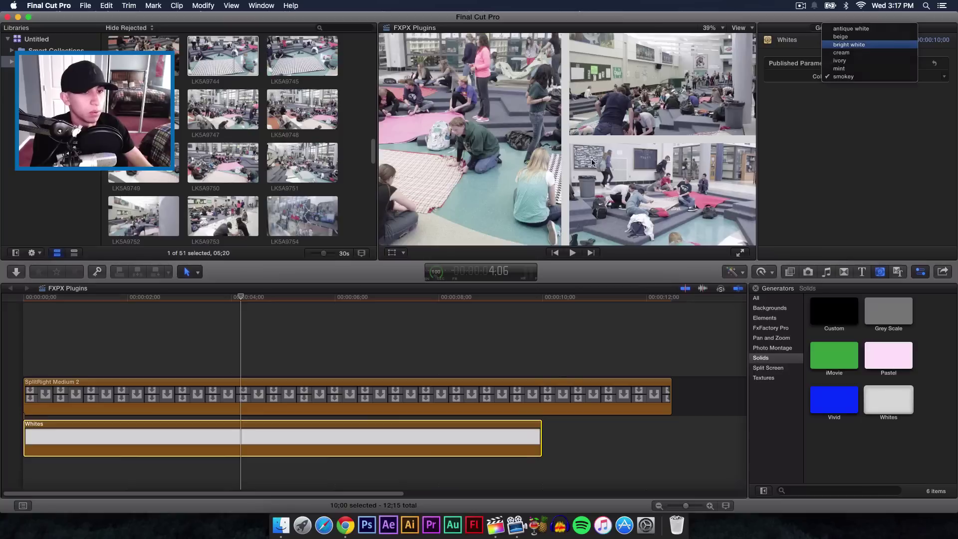
left_click(853, 46)
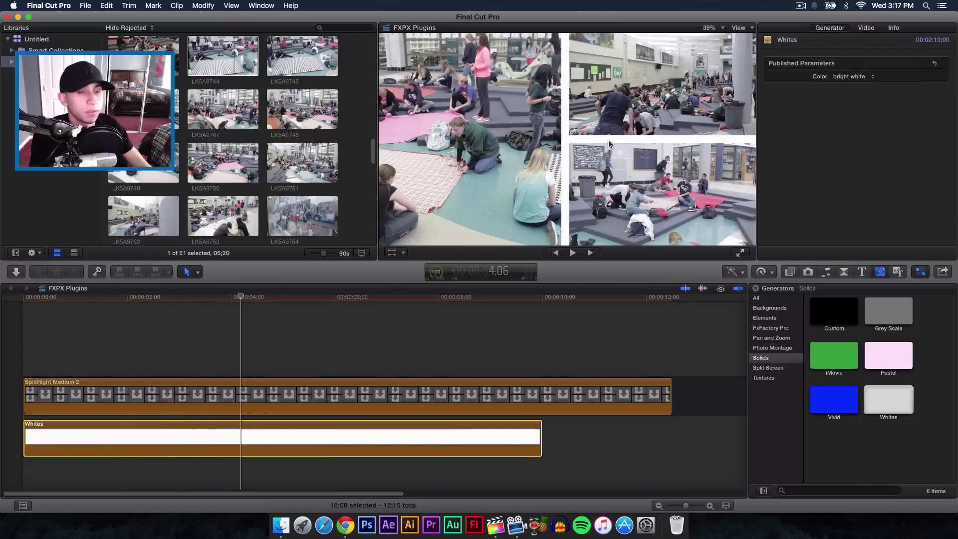
Step: Reselect SplitRight Medium 2 and lower its bar thickness to 32.38
left_click(232, 363)
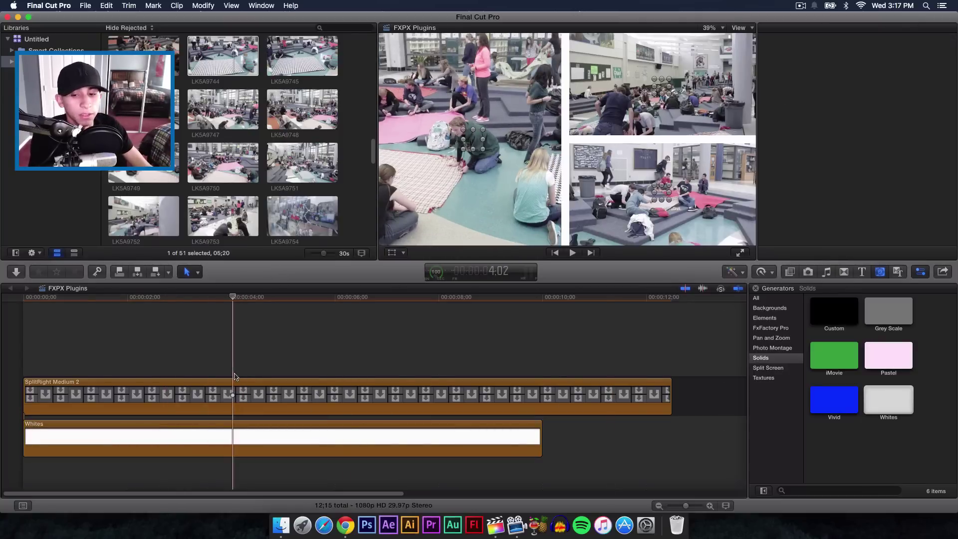
left_click(124, 393)
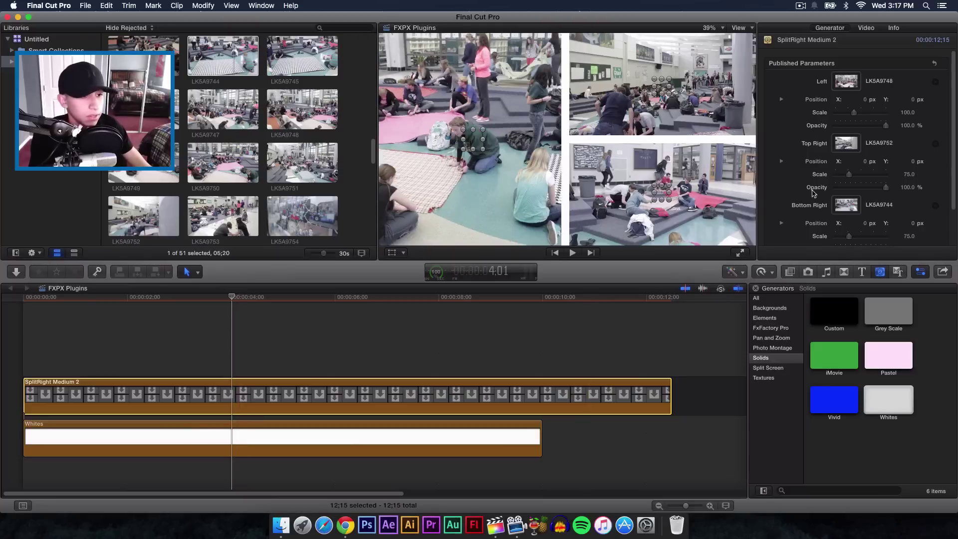
scroll(772, 205, "down", 3)
left_click_drag(863, 221, 852, 222)
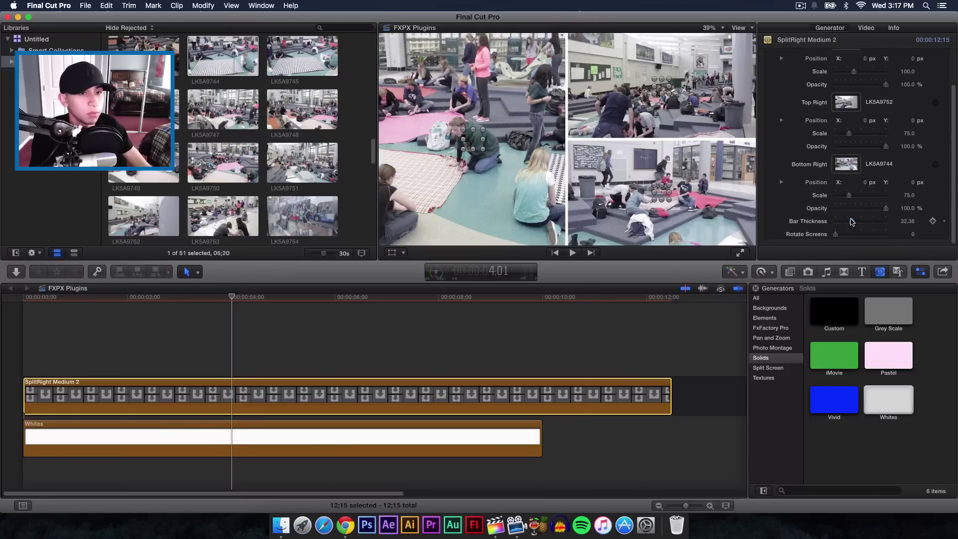
Step: Play the split screen from the start, then hide the inspector for a larger viewer
left_click(23, 306)
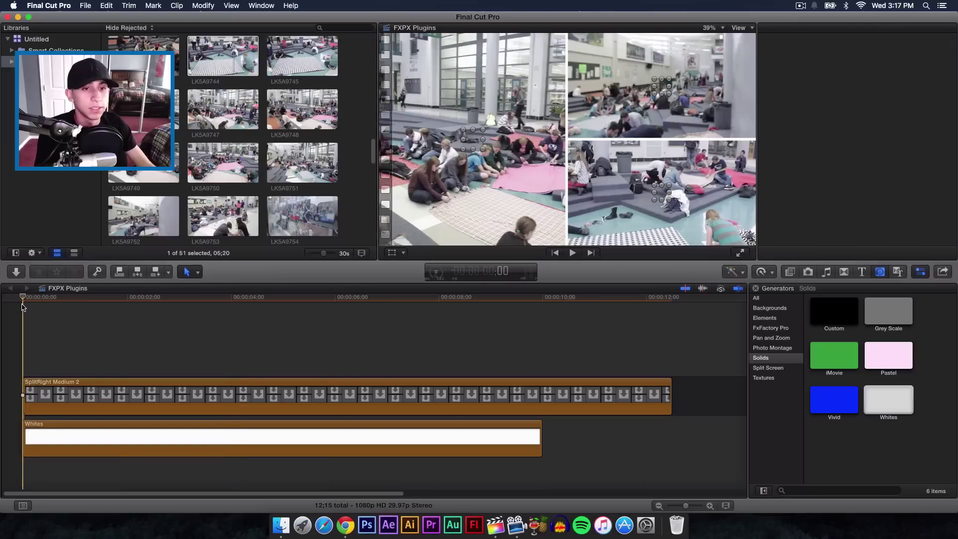
key("space")
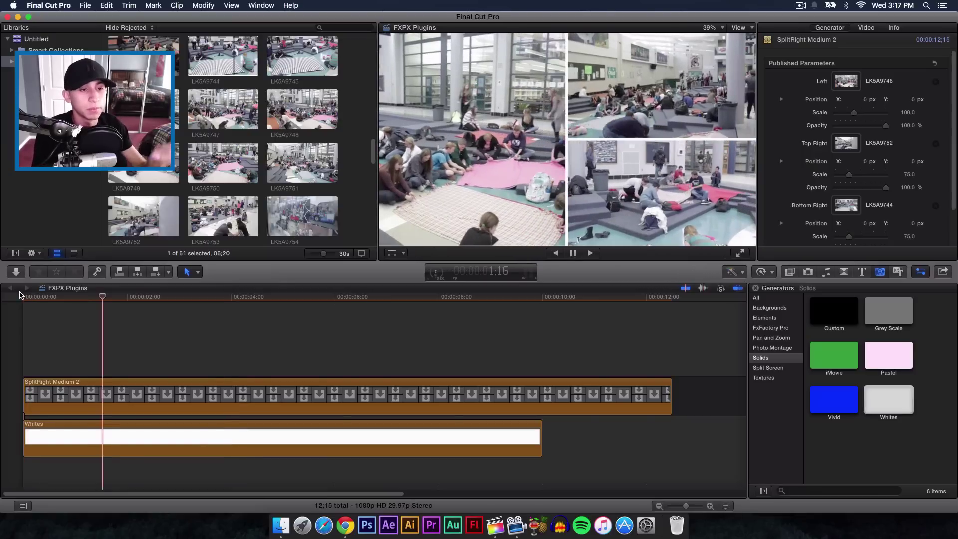
key("space")
left_click(920, 274)
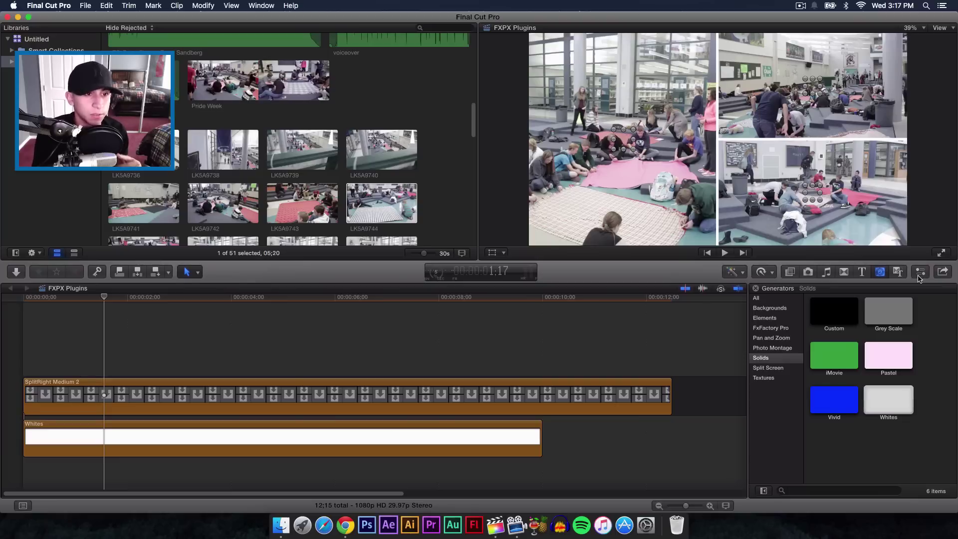
Step: Play further, scrub from about 5:12 to 5:18, and return to the start
key("space")
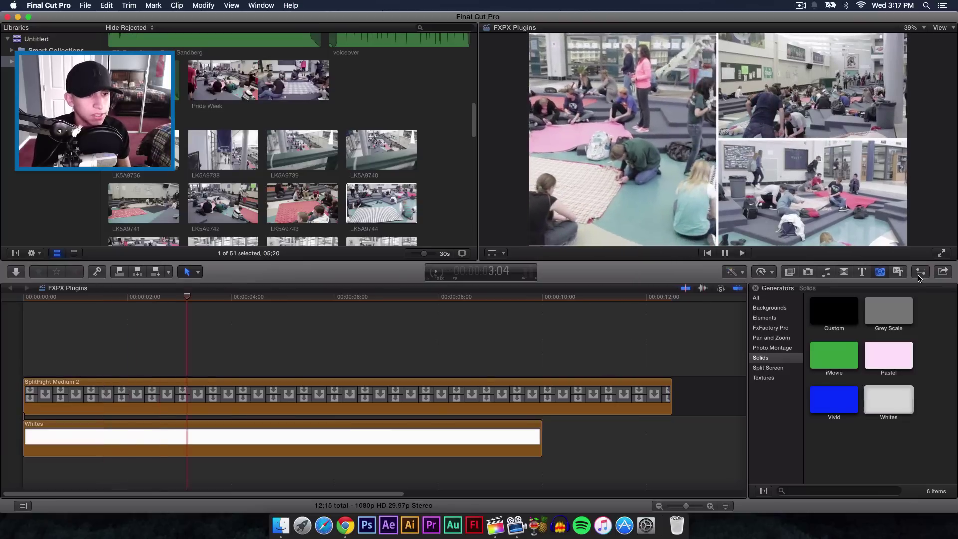
key("space")
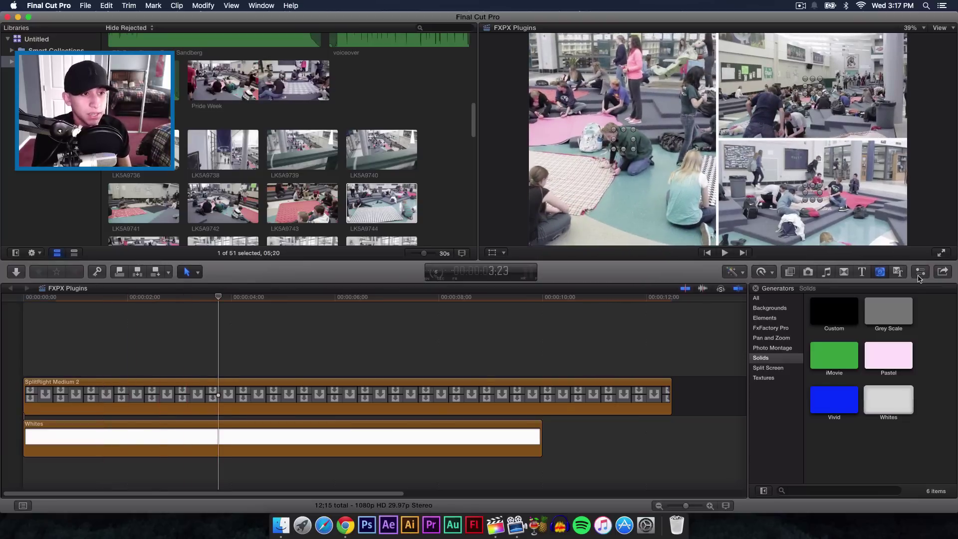
key("space")
key("space")
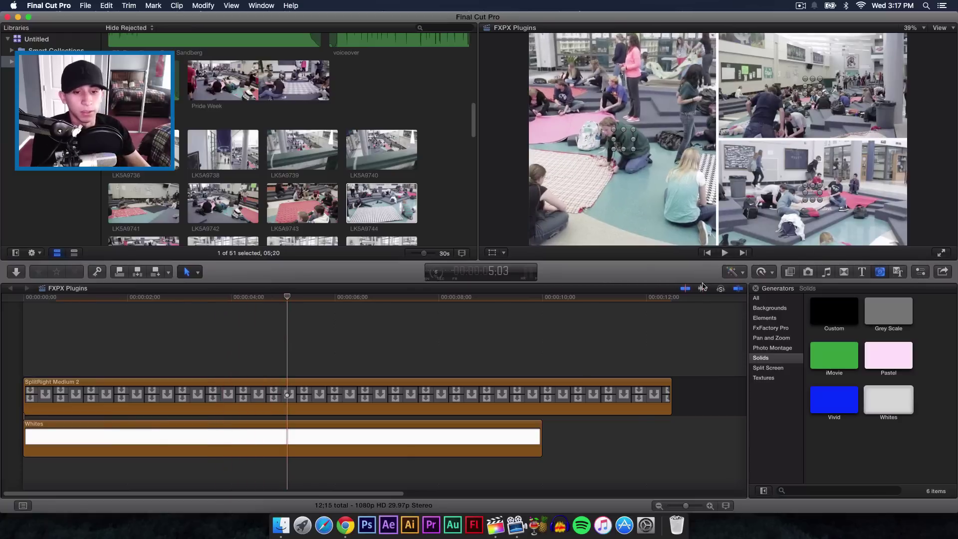
left_click(306, 296)
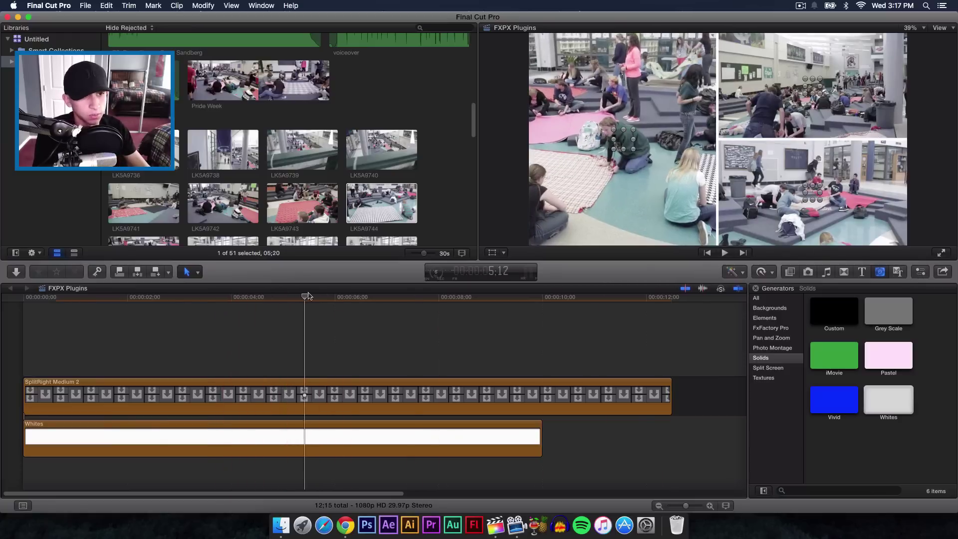
left_click_drag(307, 296, 315, 296)
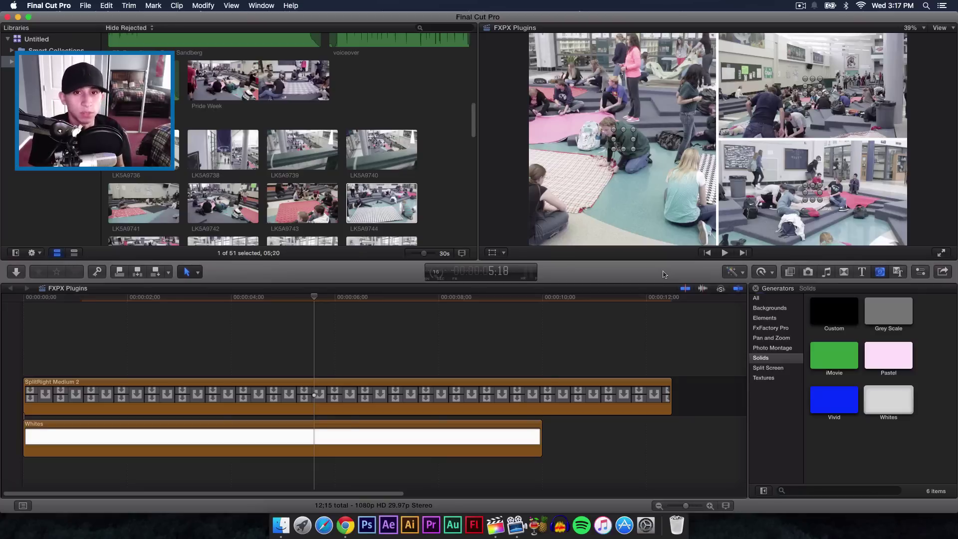
left_click(20, 298)
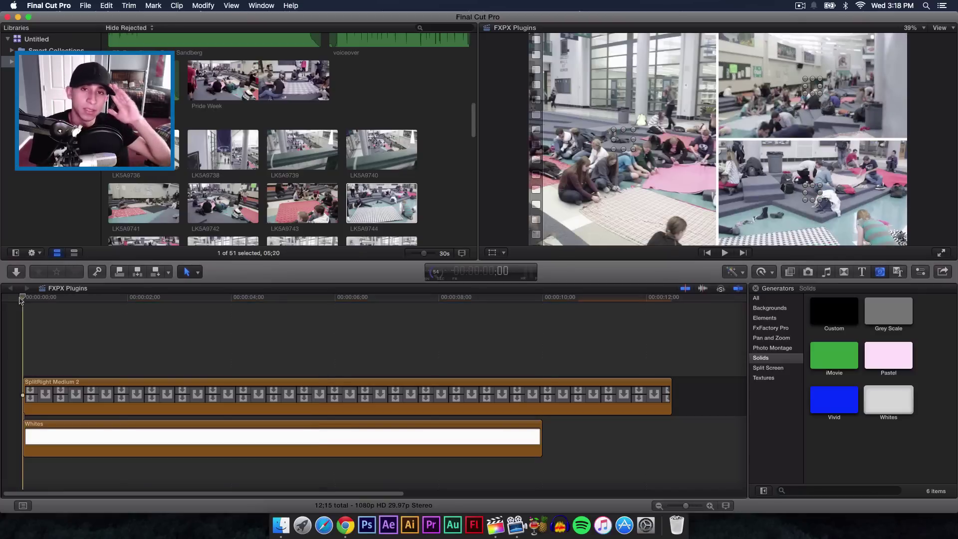